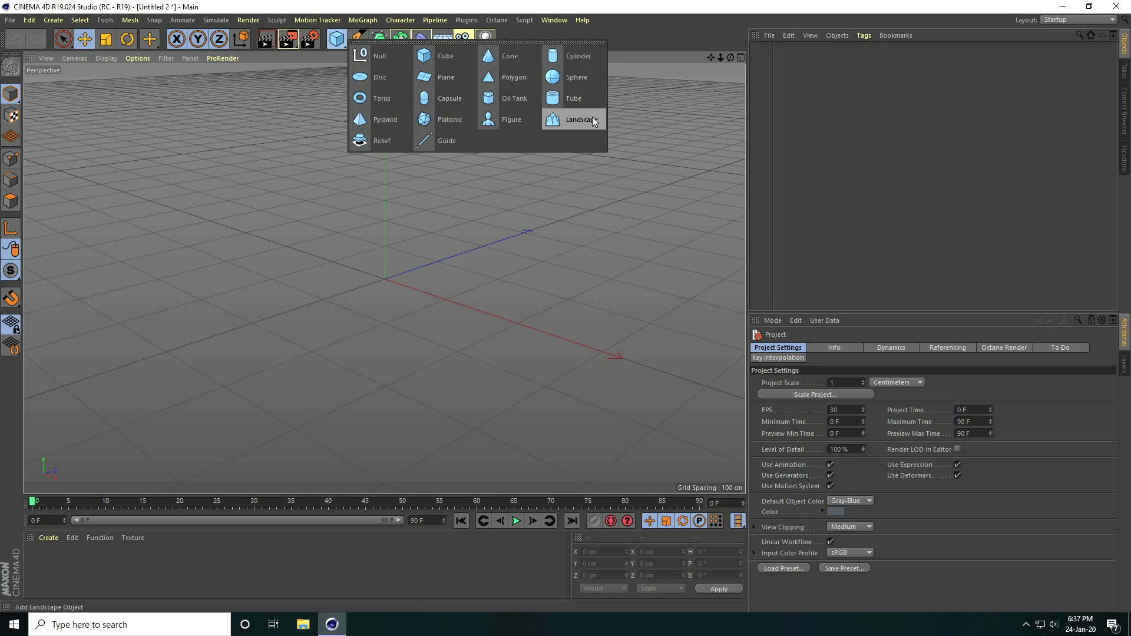
- Add a Landscape sized 800×150×800 cm with 200 width and 200 depth segments
click(592, 118)
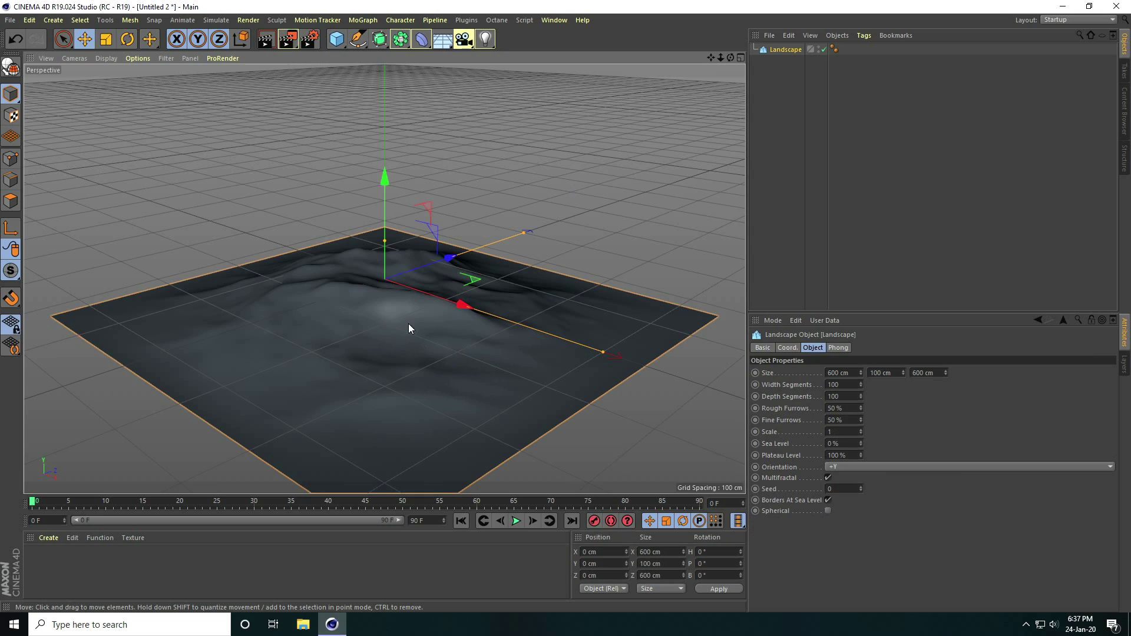
drag(850, 373, 821, 374)
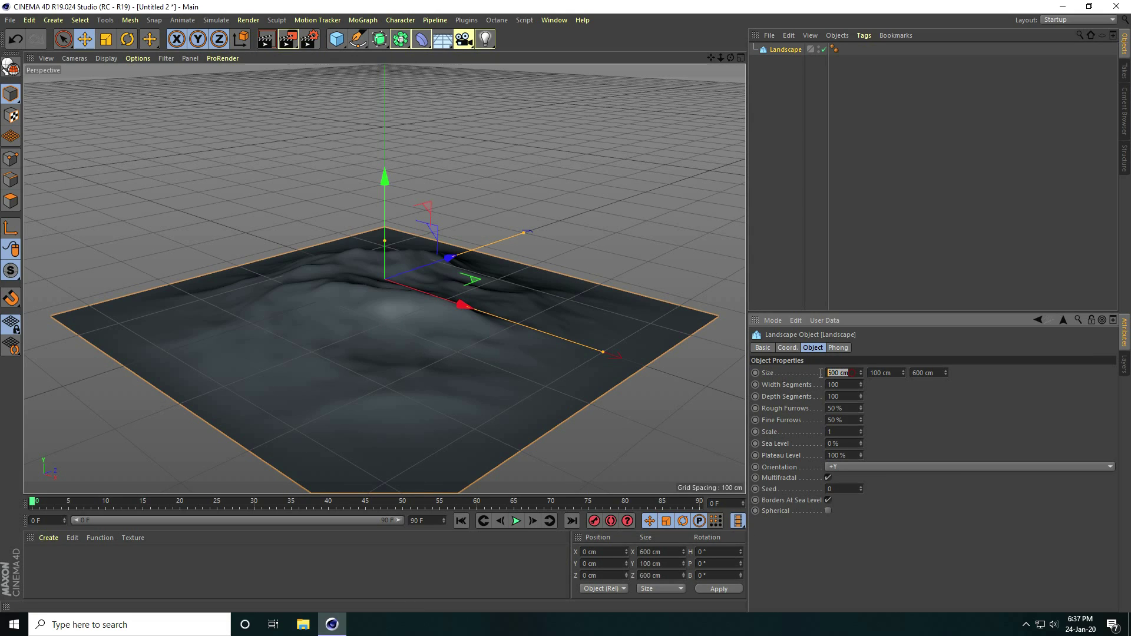
text(800)
key(Return)
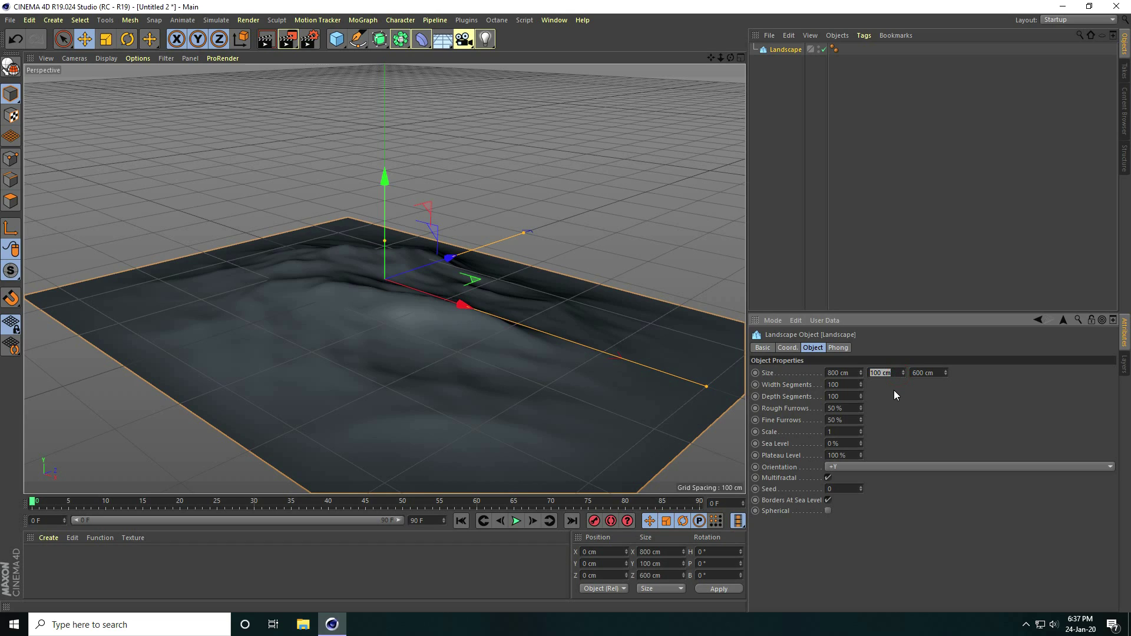
text(150)
key(Return)
drag(933, 372, 903, 373)
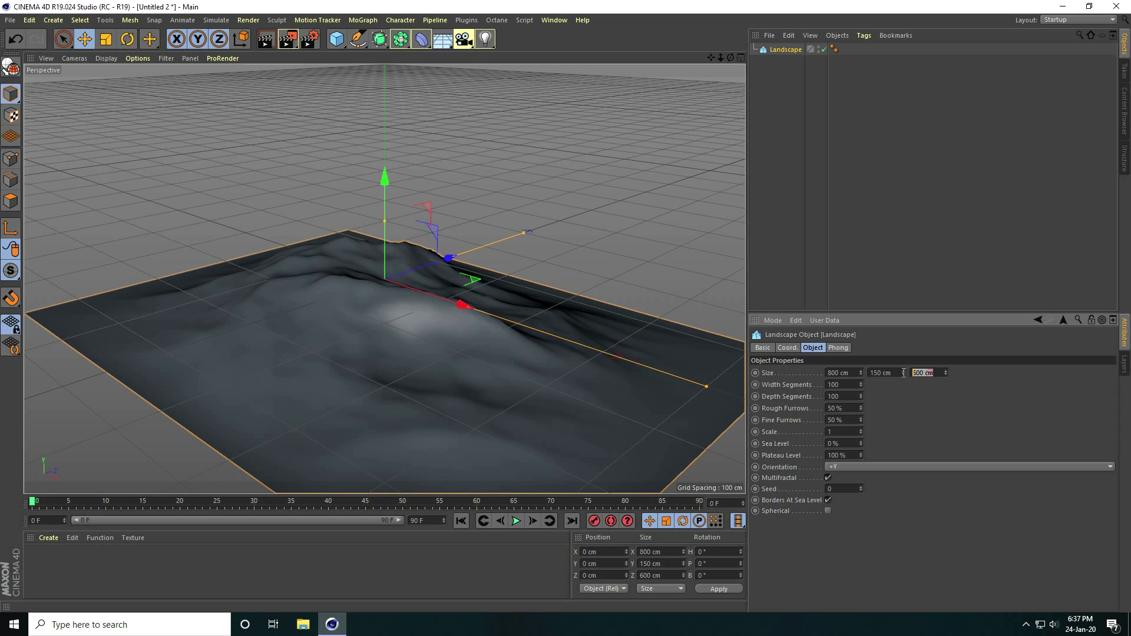
text(800)
key(Return)
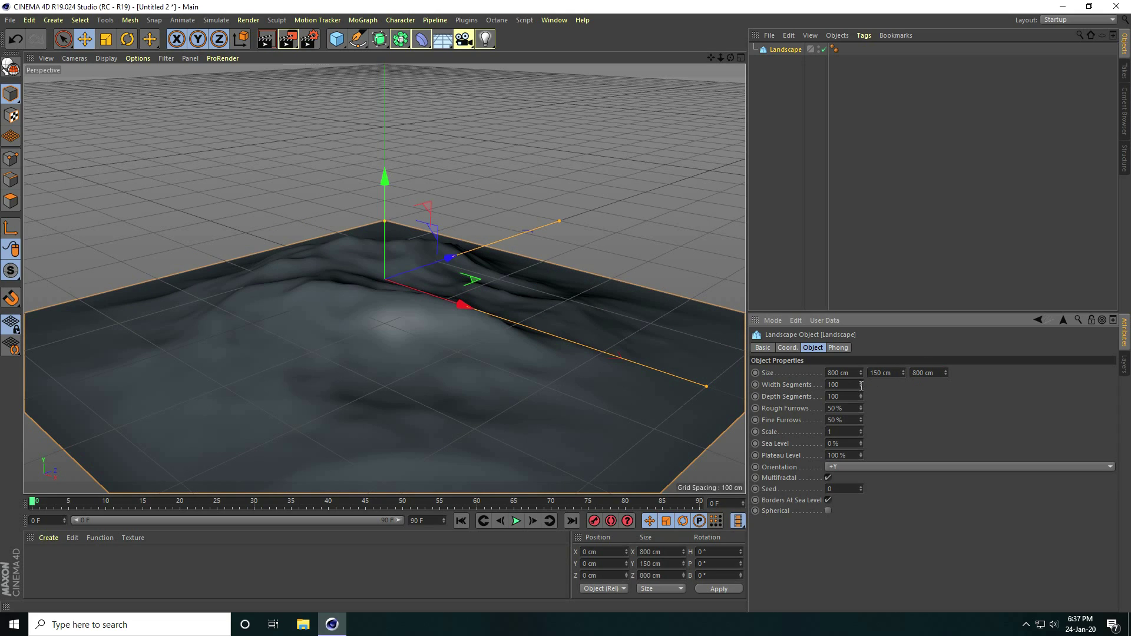
drag(842, 381, 801, 385)
text(200)
key(Tab)
text(200)
- Turn on Gouraud Lines in the viewport and disable Borders At Sea Level
click(103, 59)
click(115, 86)
alt+drag(256, 269, 355, 262)
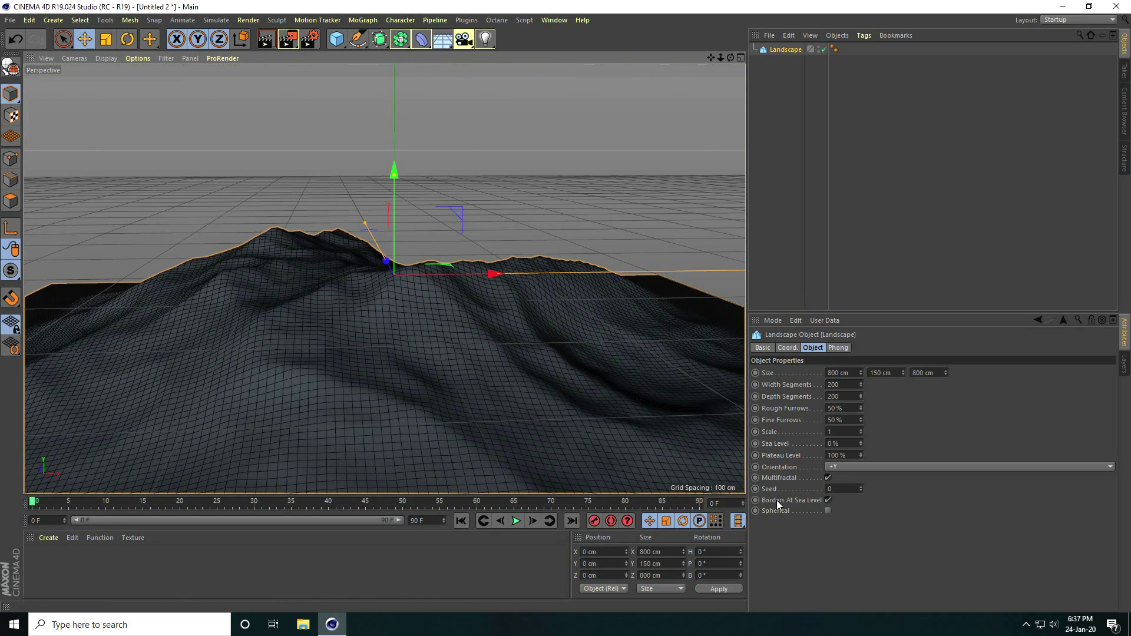
click(827, 499)
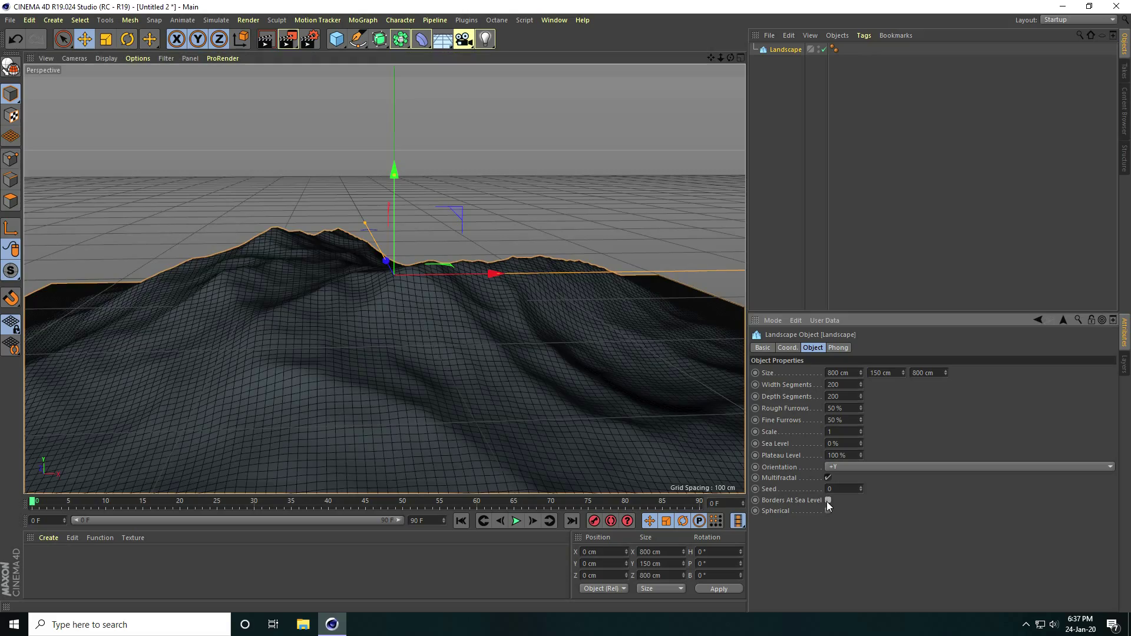
alt+drag(331, 334, 326, 382)
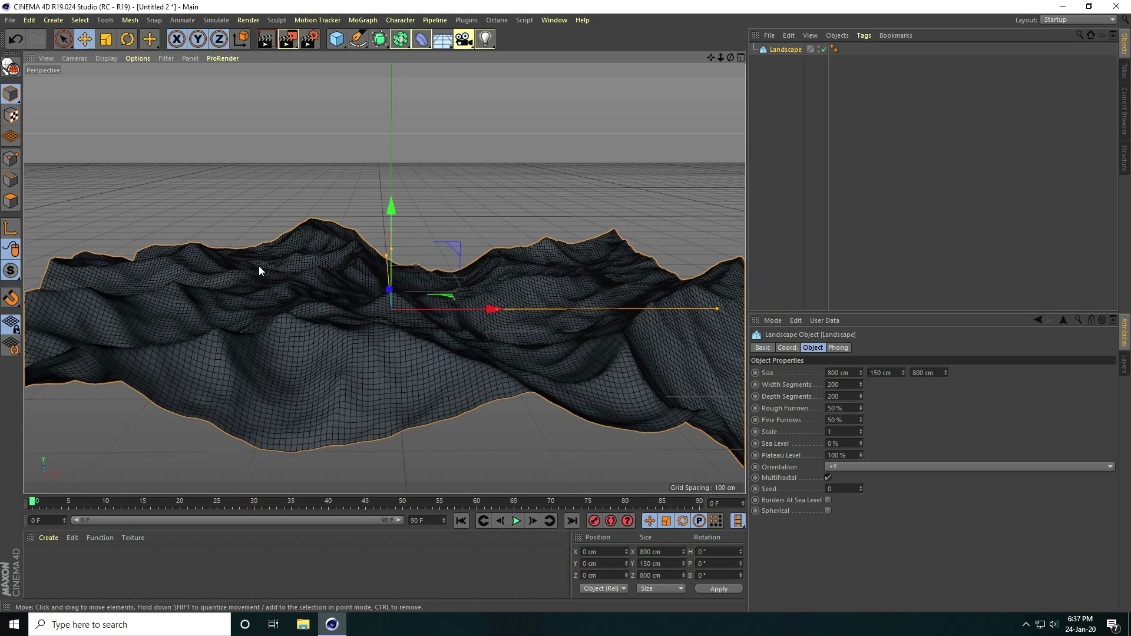
- Add a Twist deformer under the Landscape and fit it to its parent
click(421, 39)
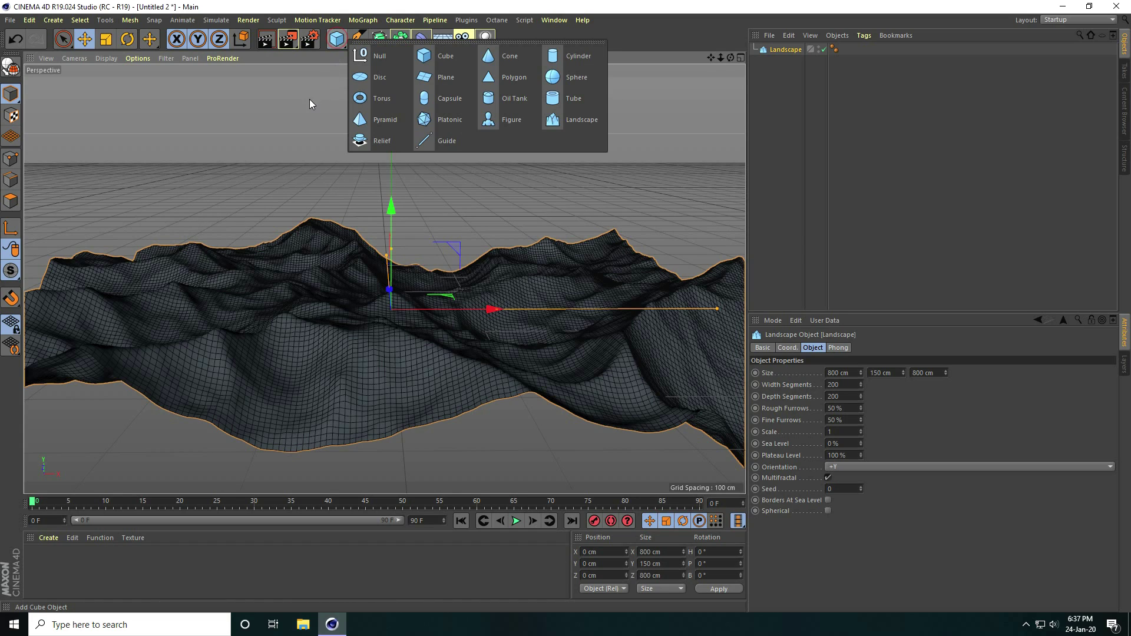
click(421, 39)
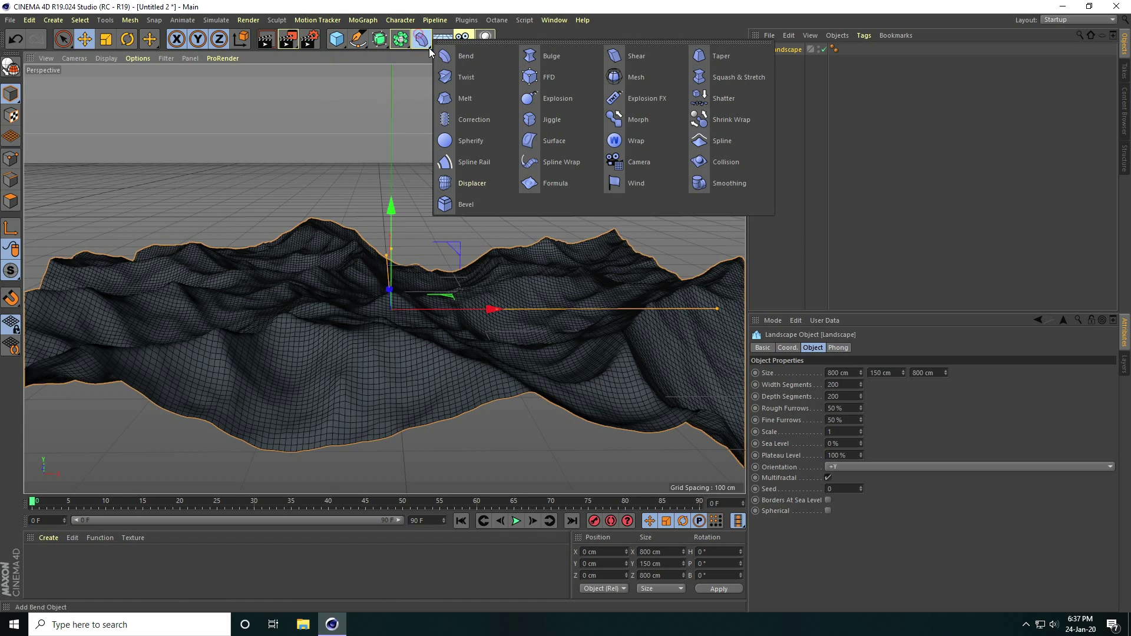
click(477, 77)
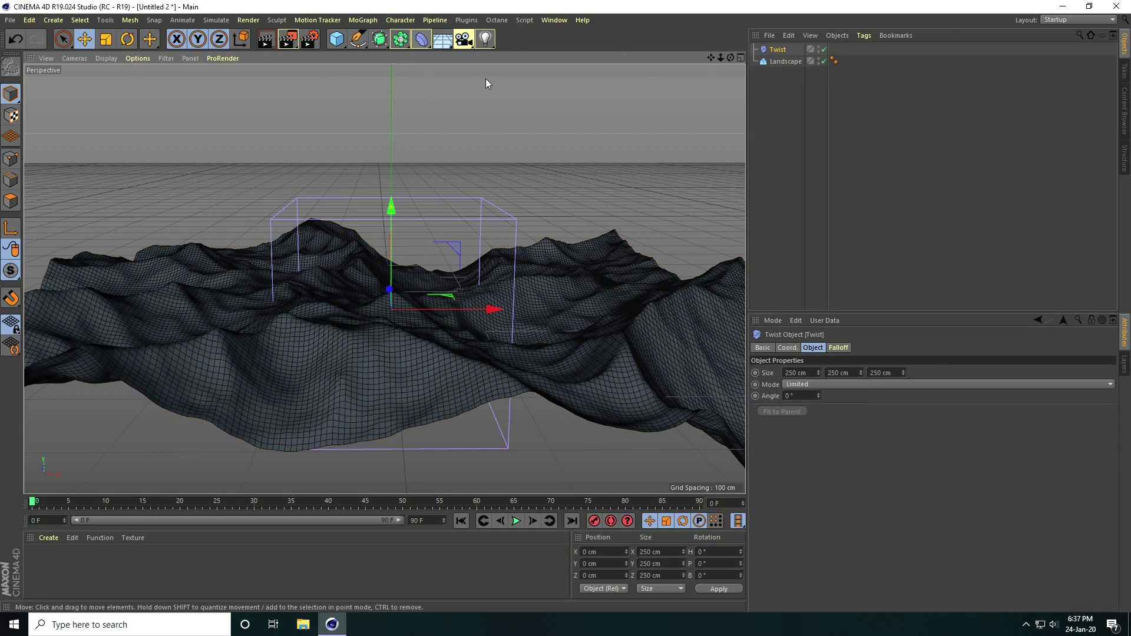
drag(771, 52, 785, 63)
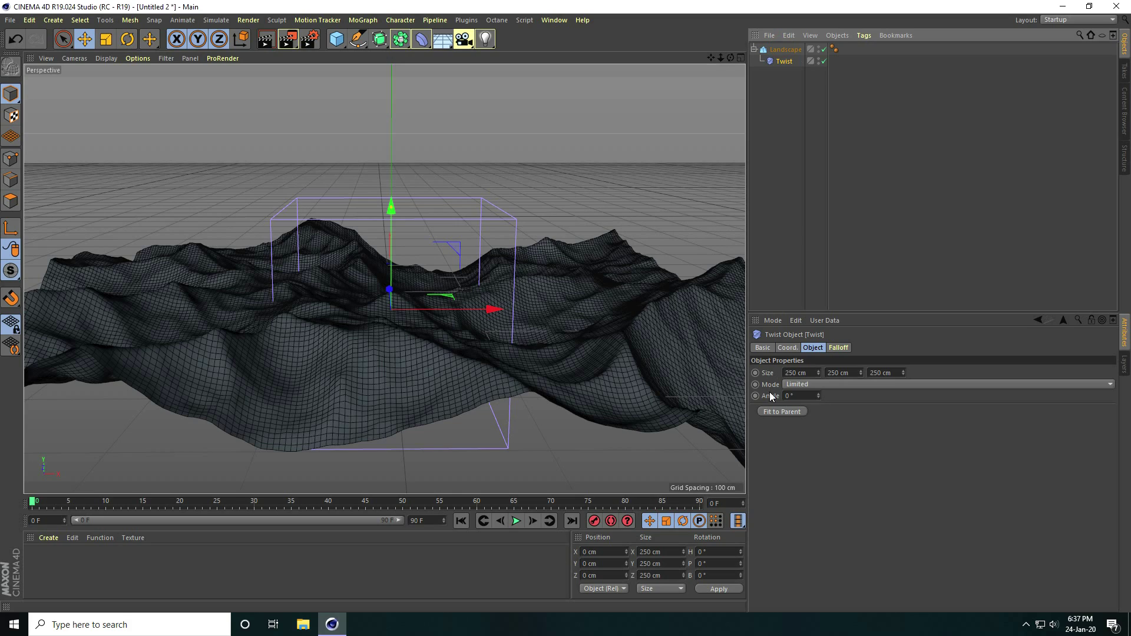
click(793, 412)
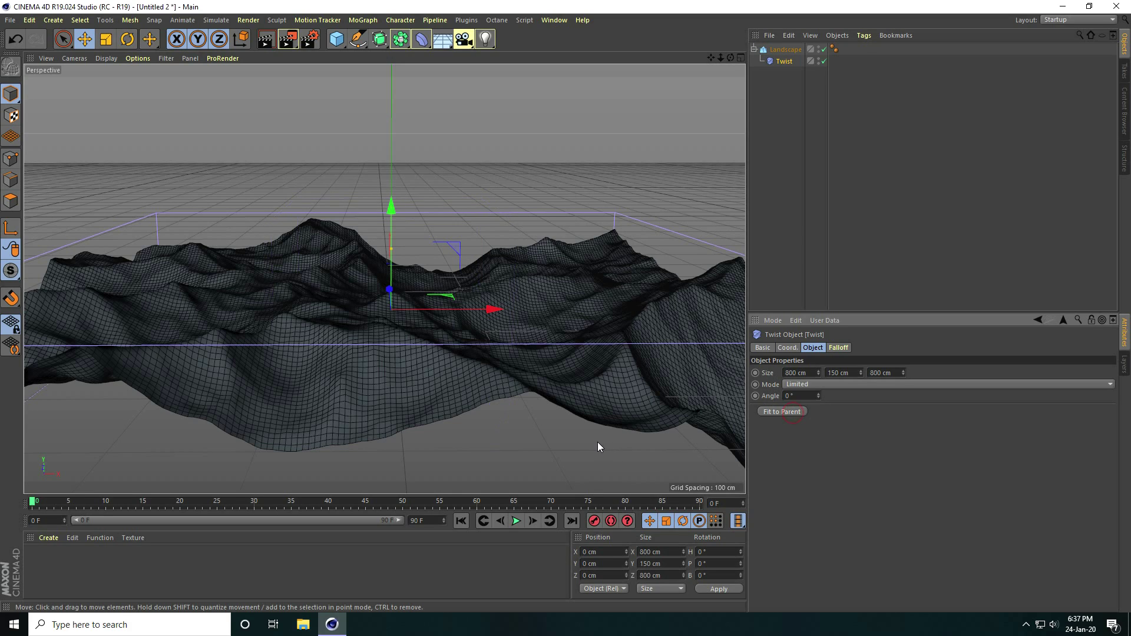
- Set the Twist angle to 300°, swirling the terrain into a spiral
drag(819, 392, 814, 392)
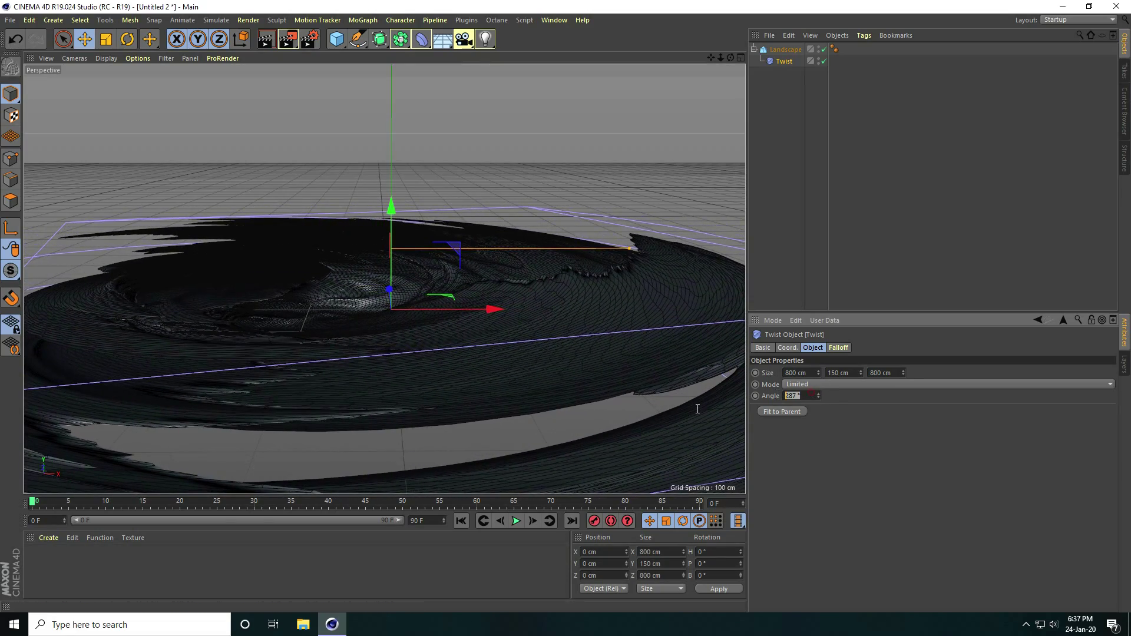
text(300)
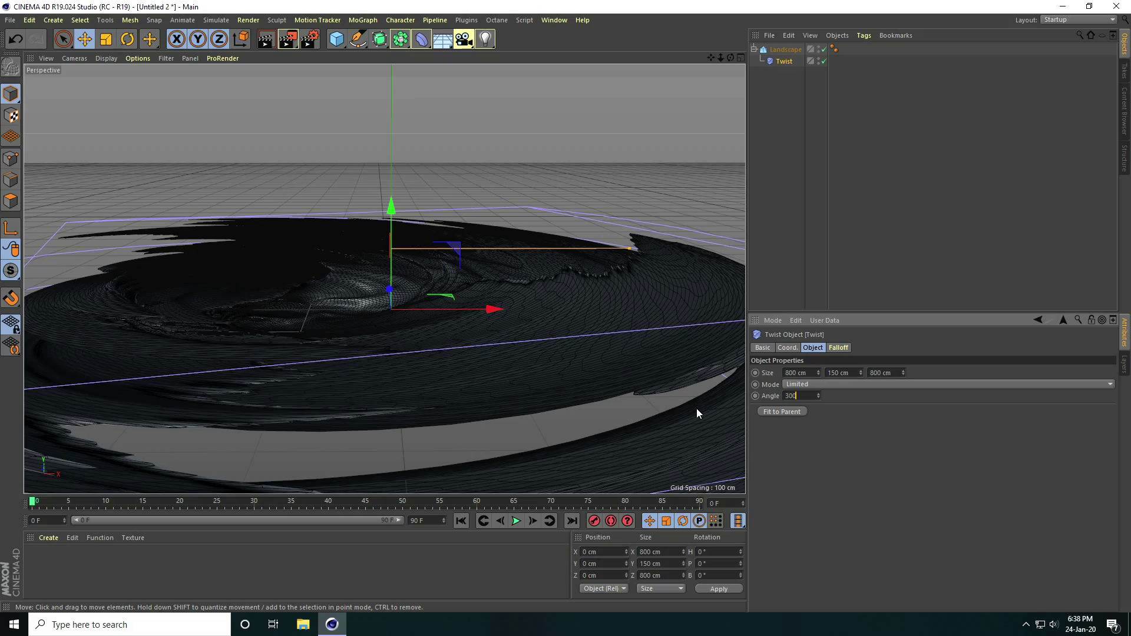
key(Return)
alt+drag(377, 373, 316, 417)
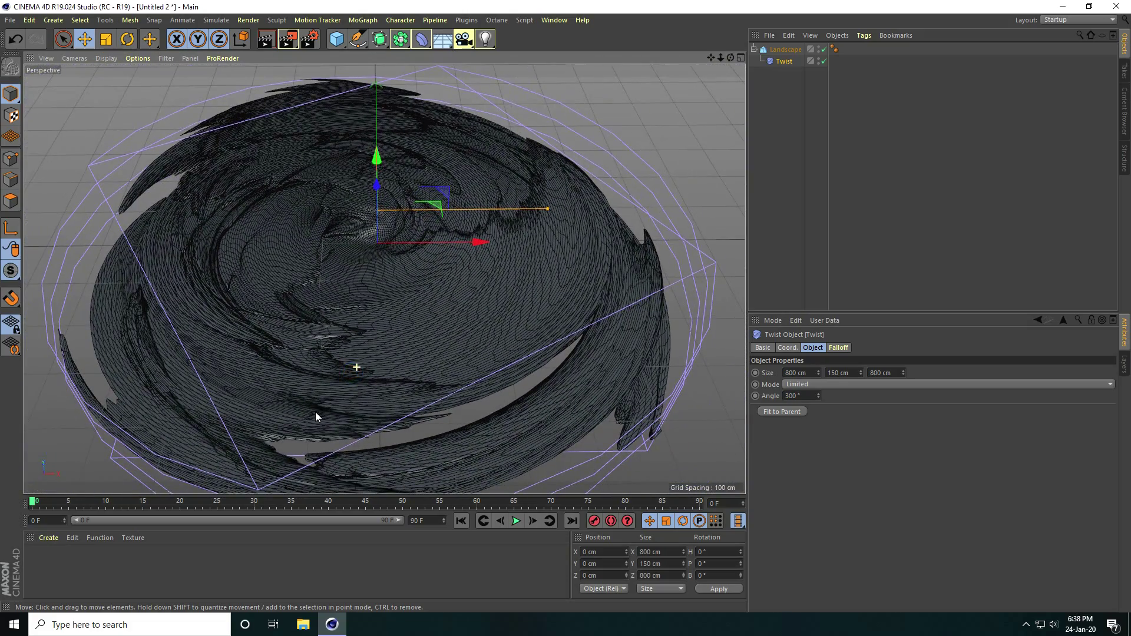
alt+right_drag(316, 416, 329, 398)
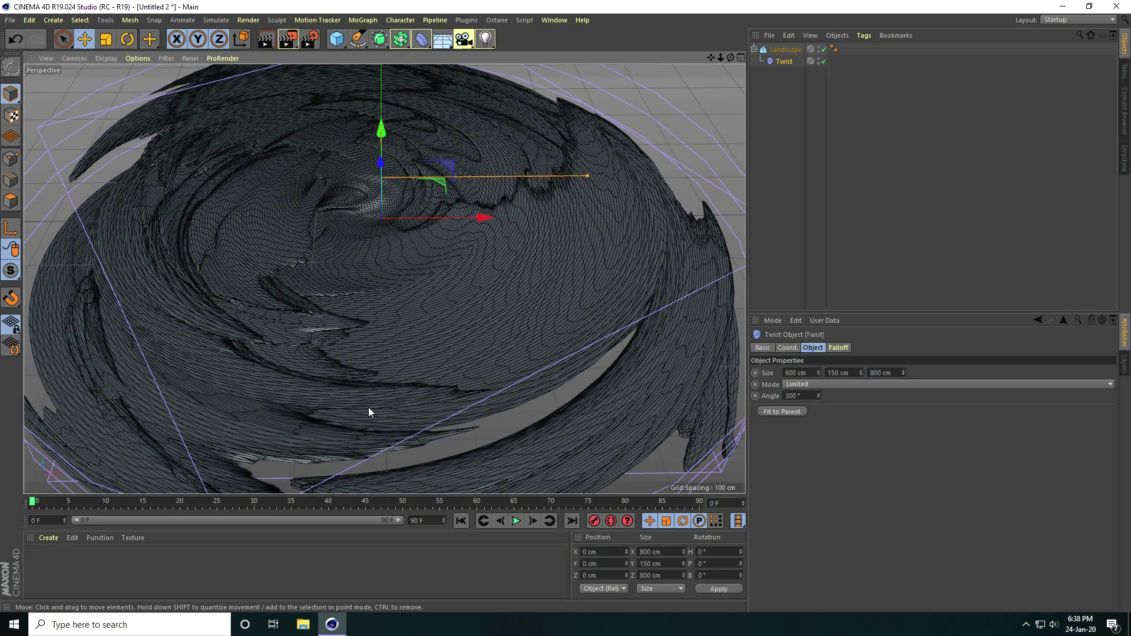
alt+drag(328, 258, 320, 182)
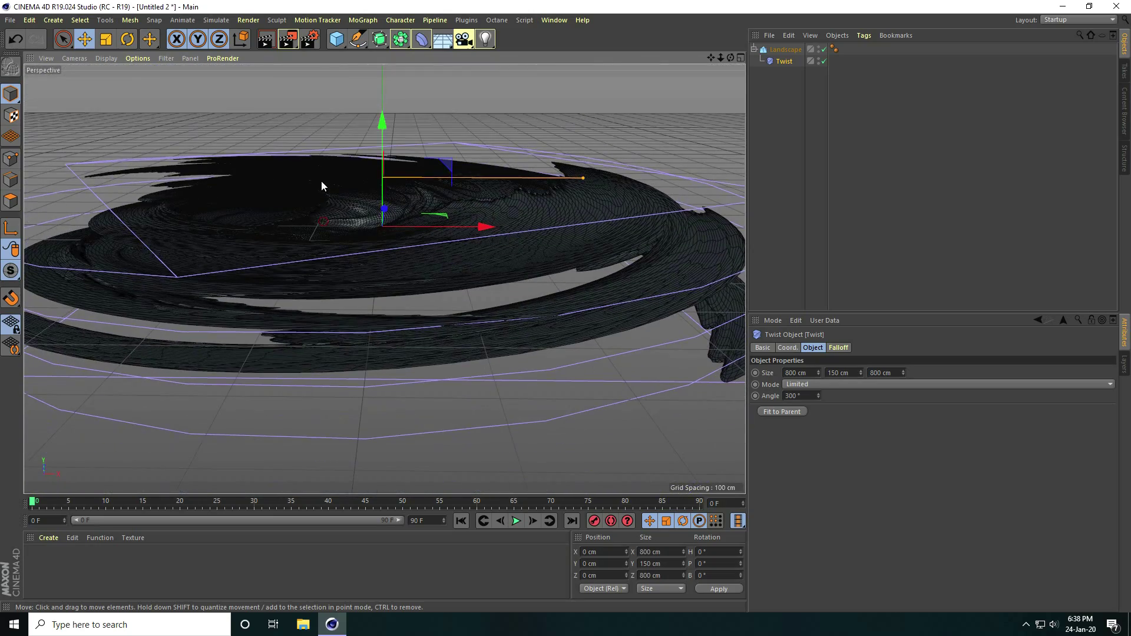
- Add a Bend deformer under the Landscape beside the Twist and fit it to parent
click(422, 39)
click(465, 56)
drag(778, 50, 789, 78)
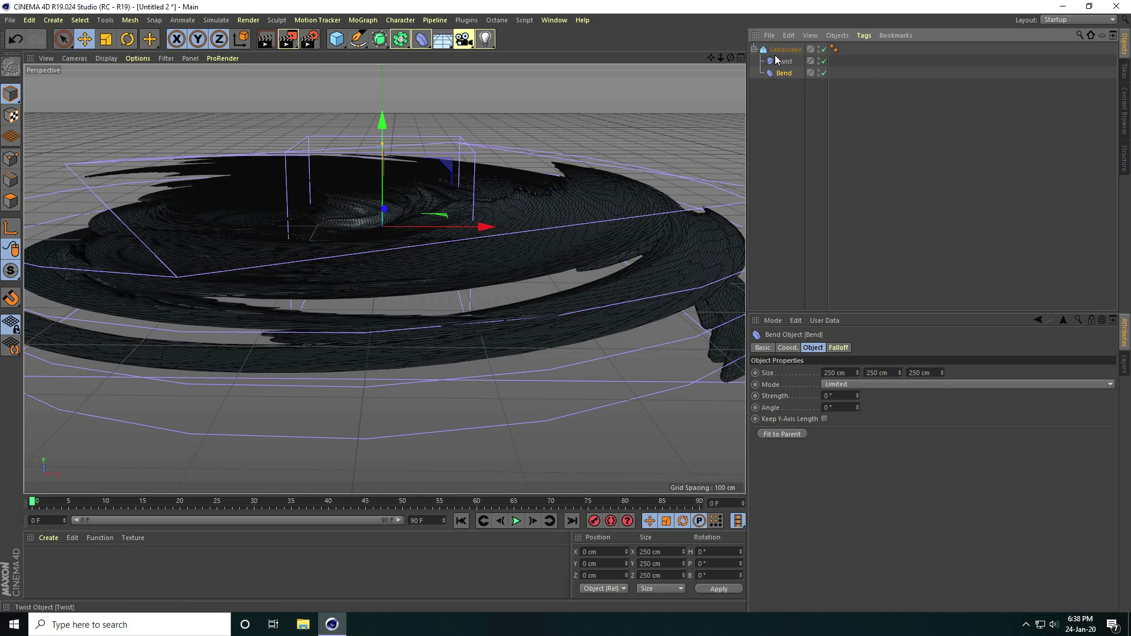
click(782, 434)
- Drag the Bend strength to about 457° and collapse the Landscape hierarchy
drag(857, 393, 853, 394)
alt+drag(618, 347, 416, 363)
alt+right_drag(417, 362, 352, 292)
alt+drag(352, 291, 90, 73)
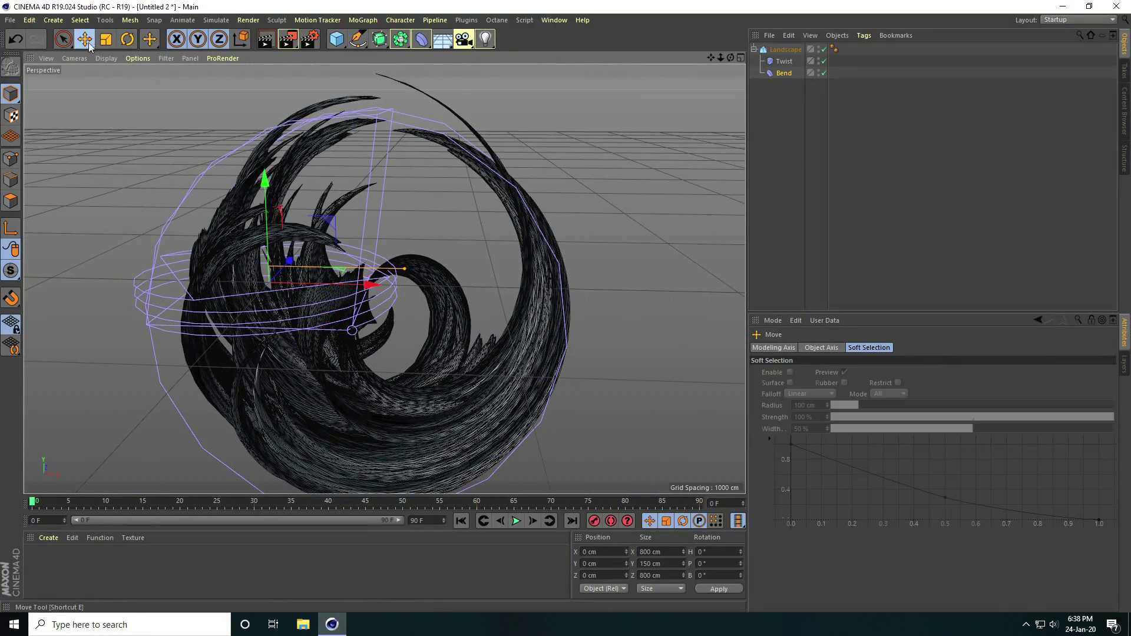
click(754, 49)
click(785, 49)
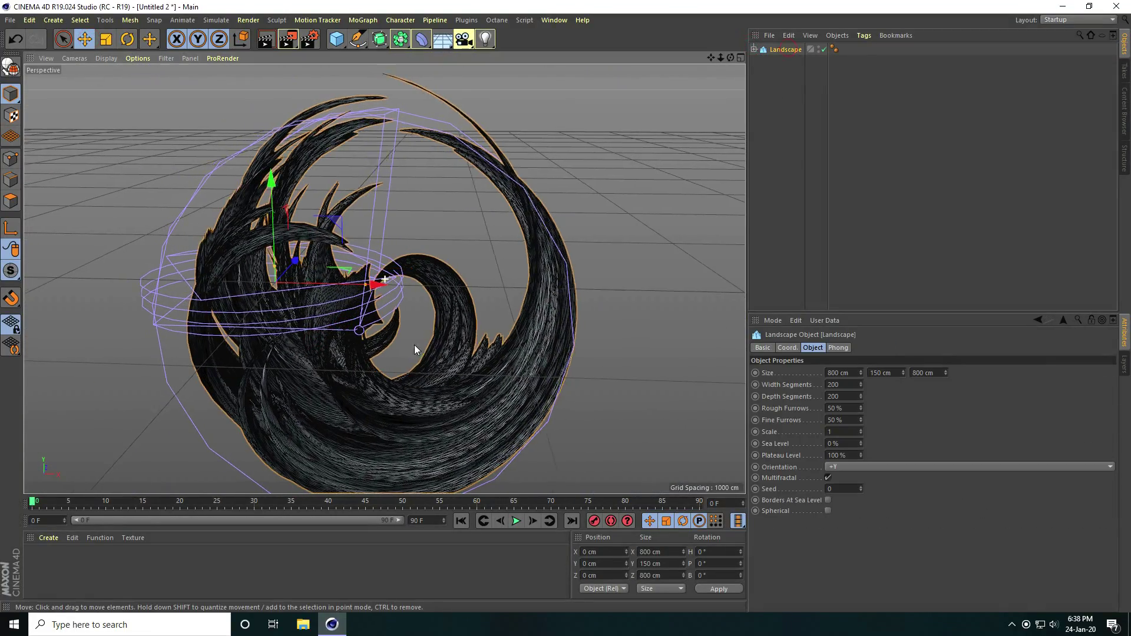
alt+middle_drag(414, 345, 451, 353)
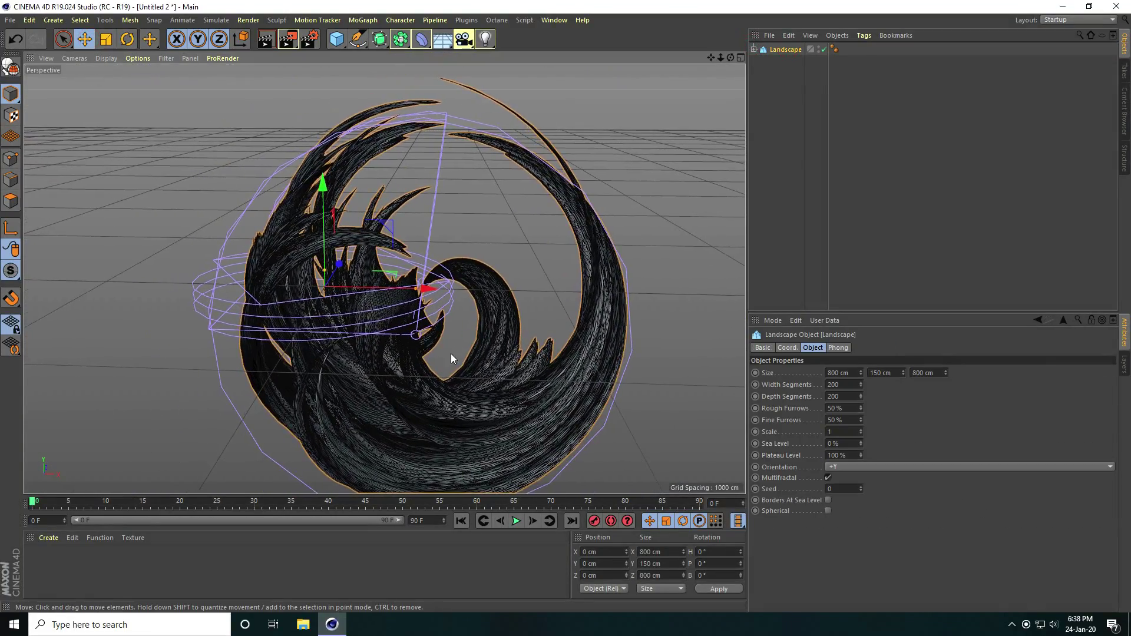
- Add a second Landscape with Size X 1500 cm and Z 3000 cm
click(337, 38)
click(580, 121)
alt+right_drag(288, 302, 413, 288)
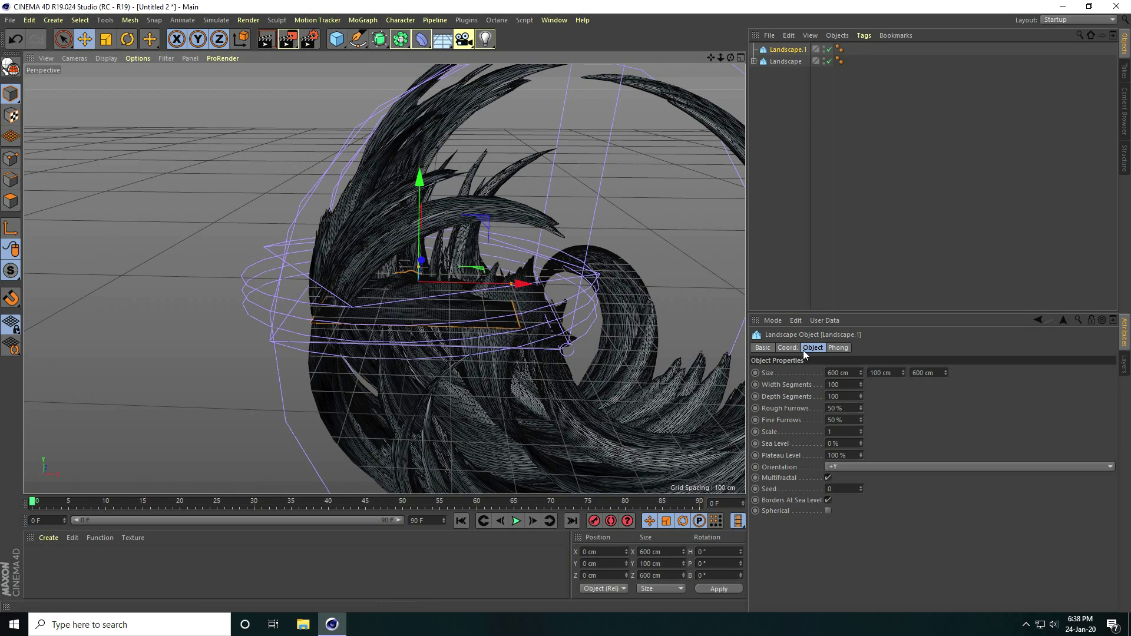
click(854, 372)
text(1500)
key(Tab)
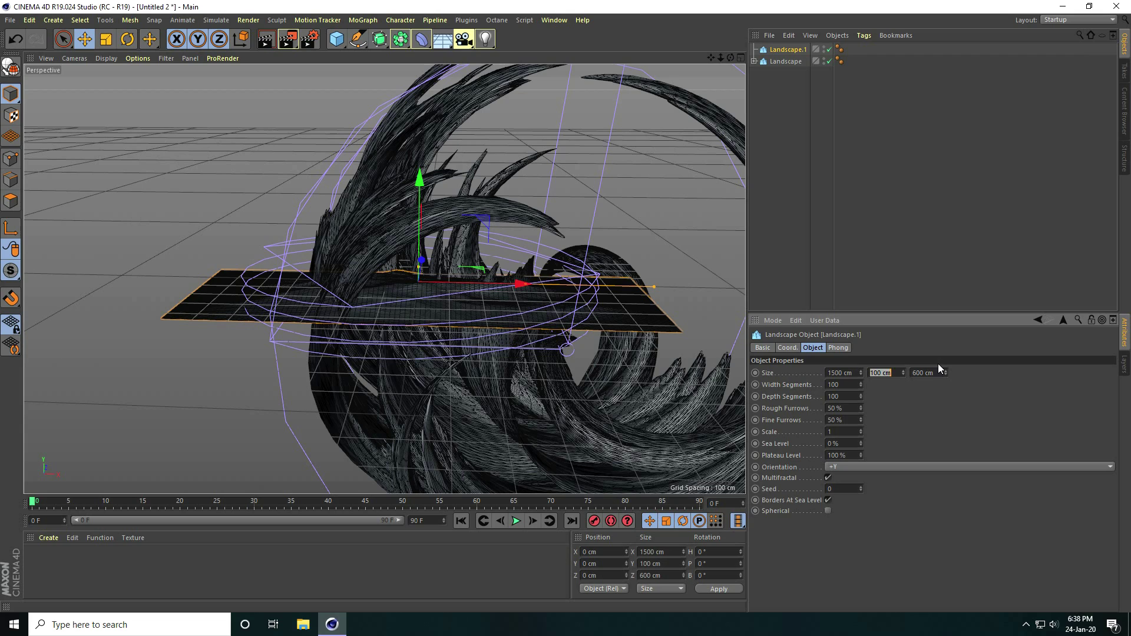
click(926, 373)
text(3000)
key(Return)
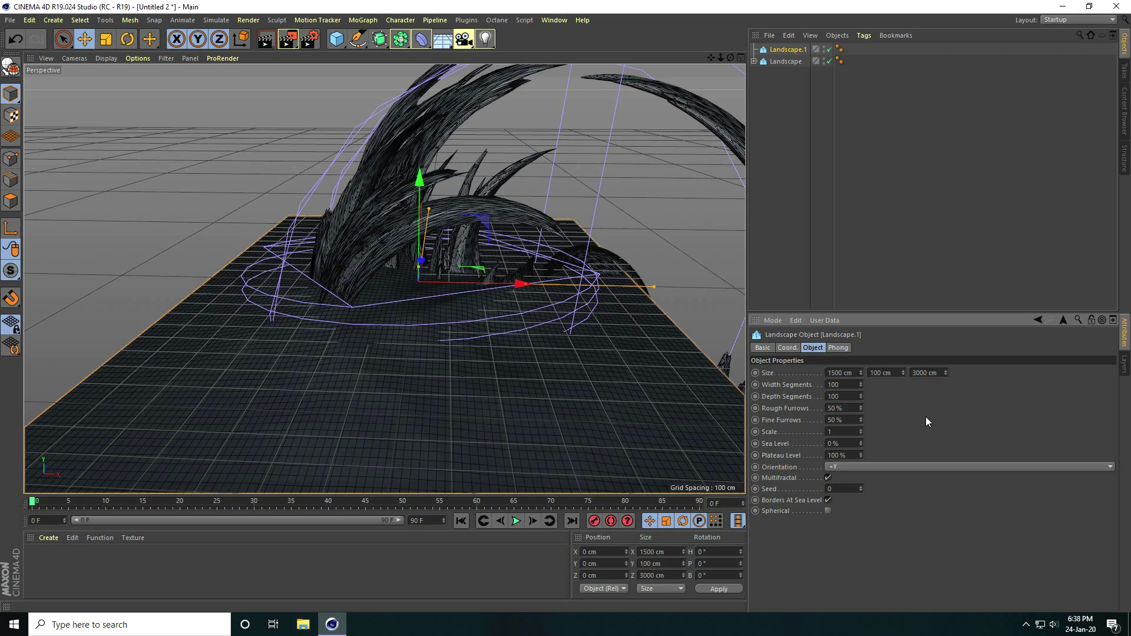
- Shift the curled landscape left along X, then reselect the ground landscape
alt+drag(363, 246, 378, 274)
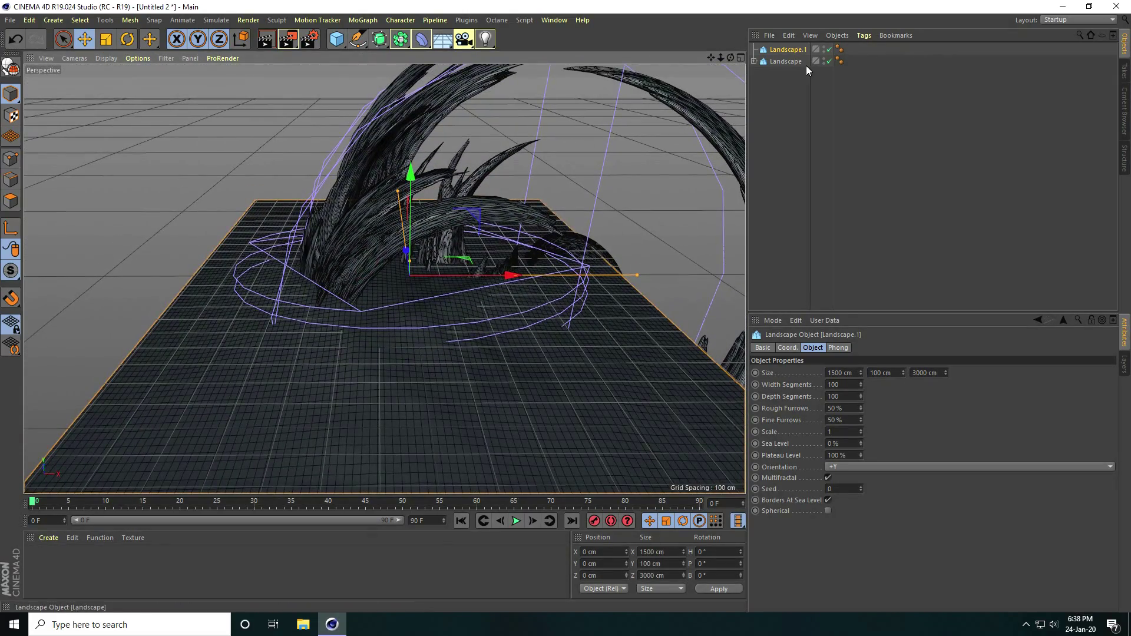
click(786, 61)
drag(511, 275, 353, 284)
click(507, 359)
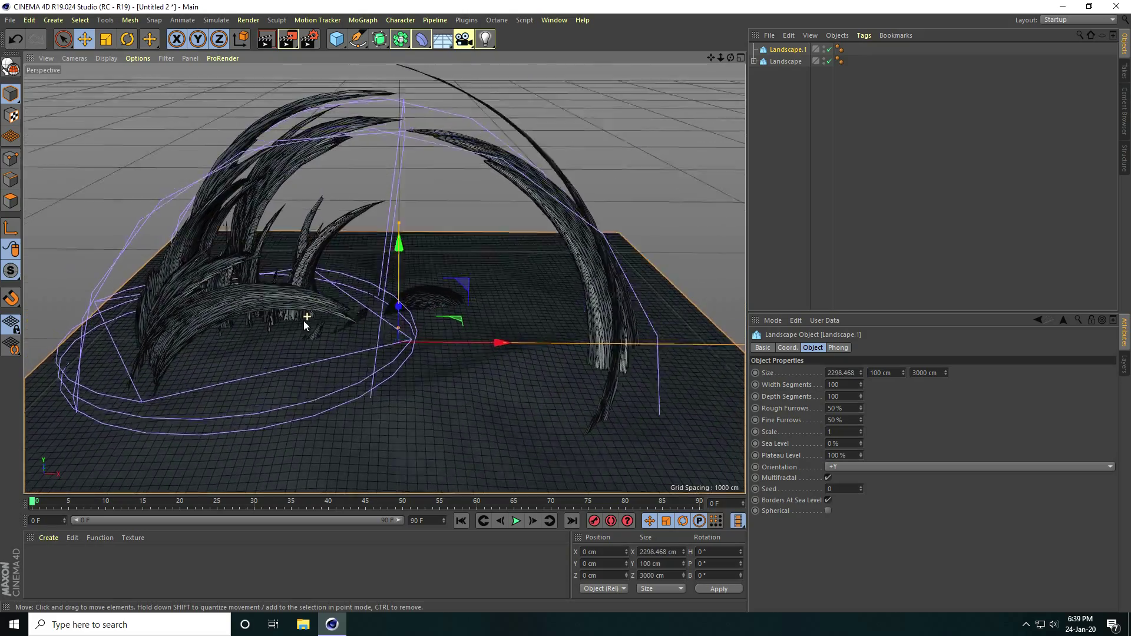
alt+drag(303, 320, 303, 284)
scroll(384, 272, up, 3)
alt+drag(384, 272, 329, 292)
scroll(330, 292, up, 2)
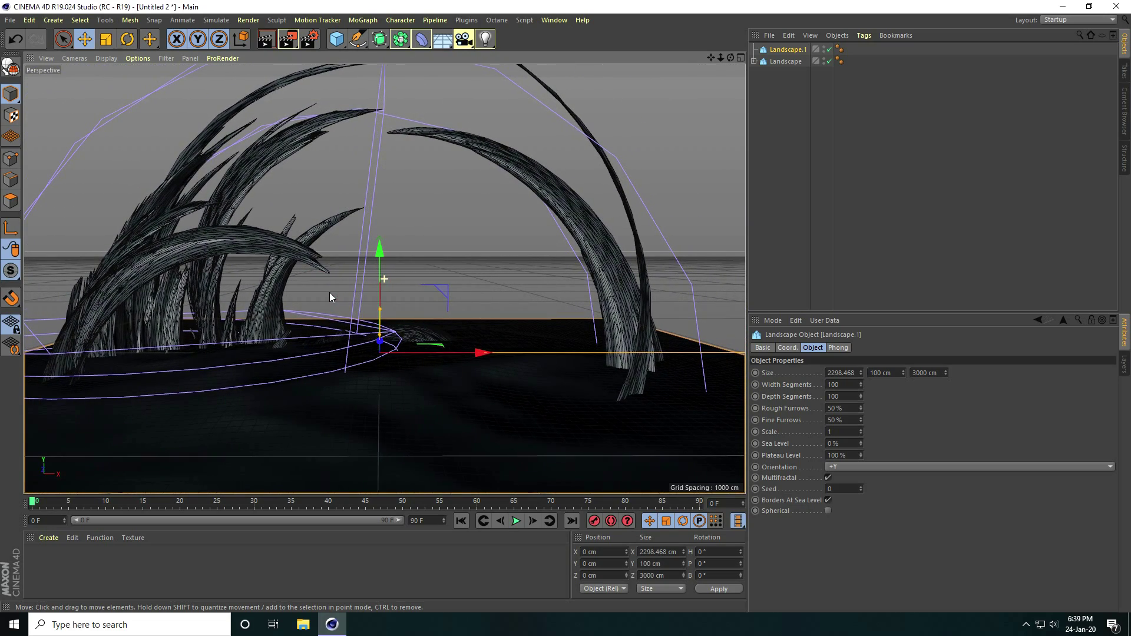
alt+drag(359, 333, 354, 342)
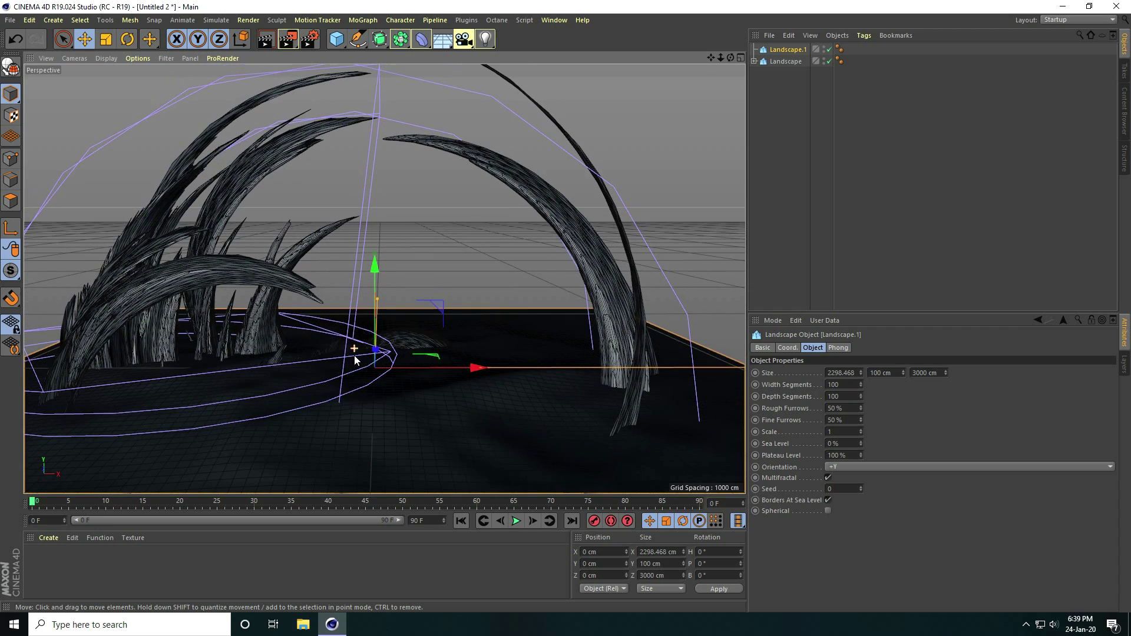
- Add a Torus oriented to -Z and enable Slice to cut it in half
click(345, 45)
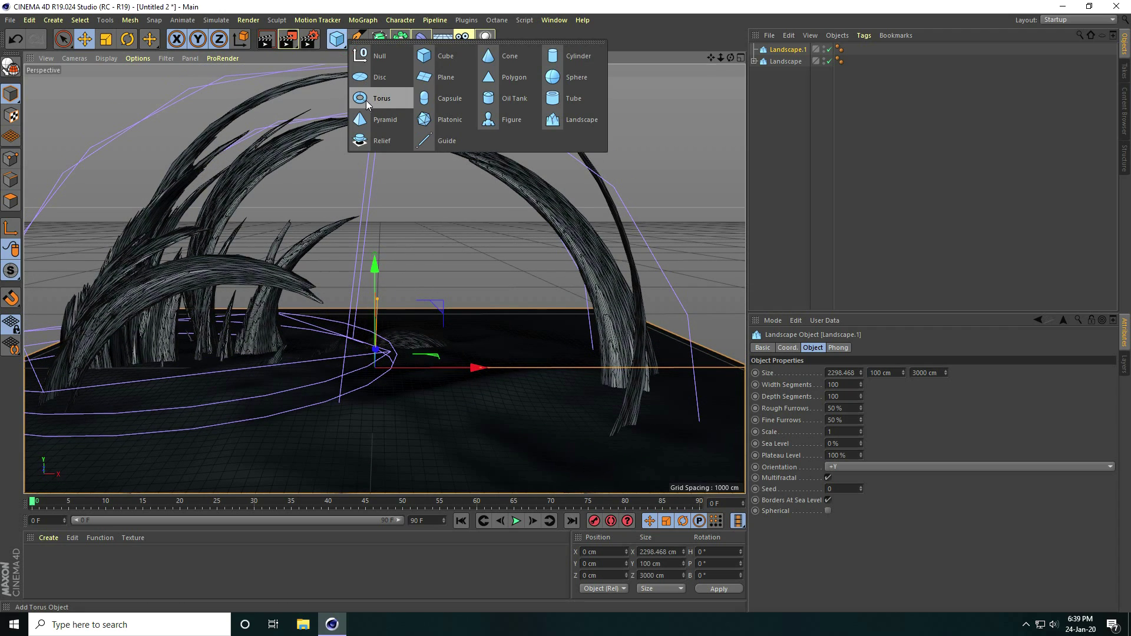
click(381, 99)
alt+right_drag(396, 353, 426, 366)
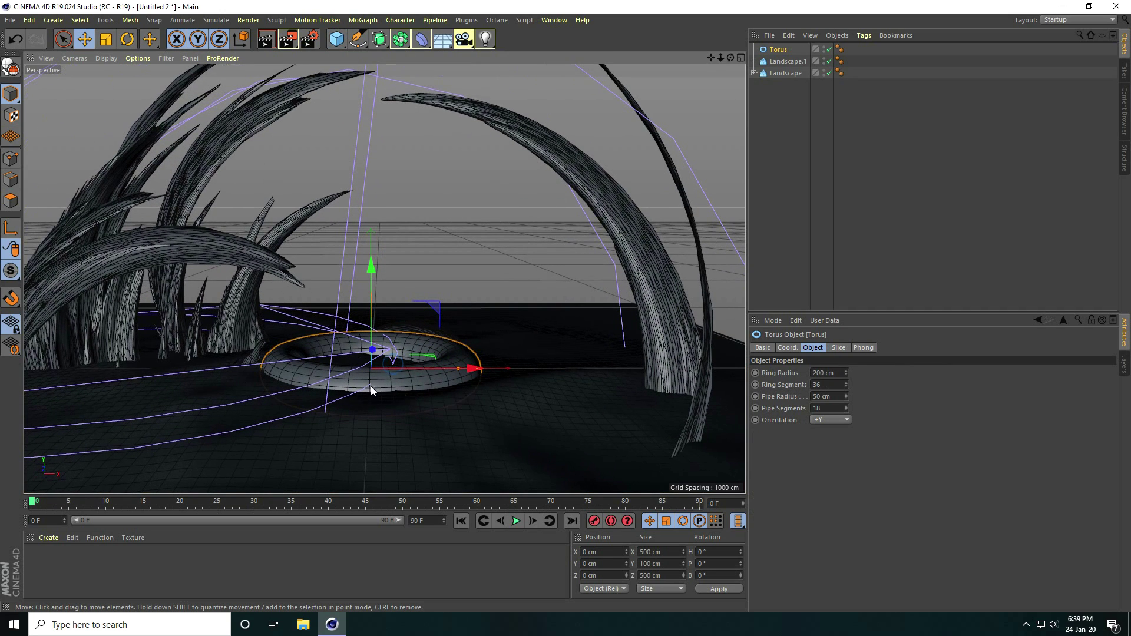
click(829, 419)
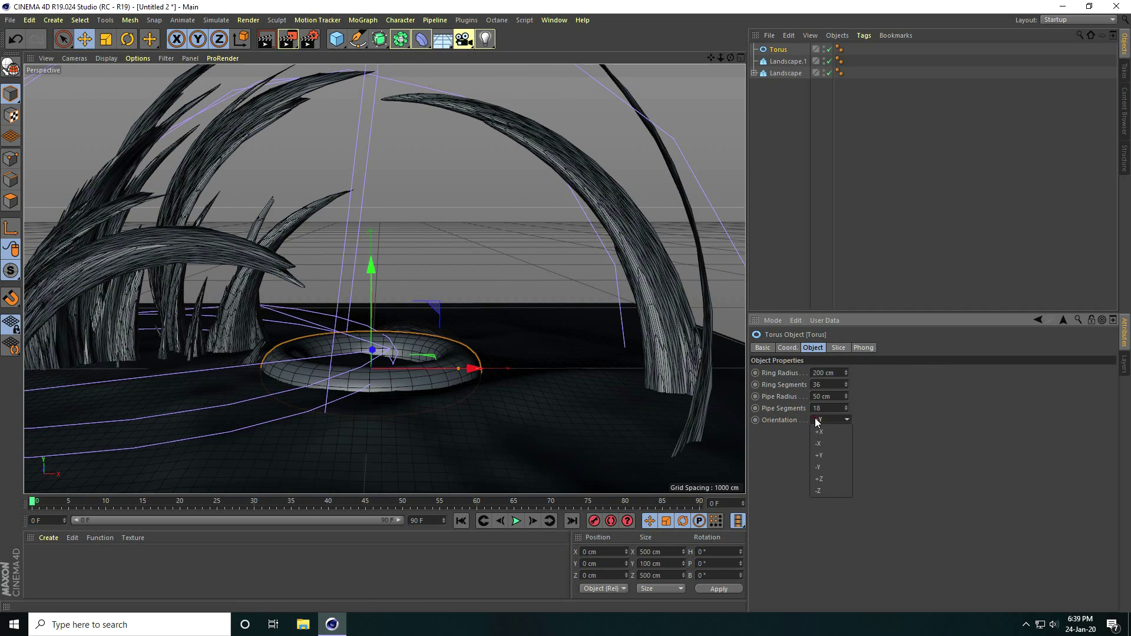
click(831, 491)
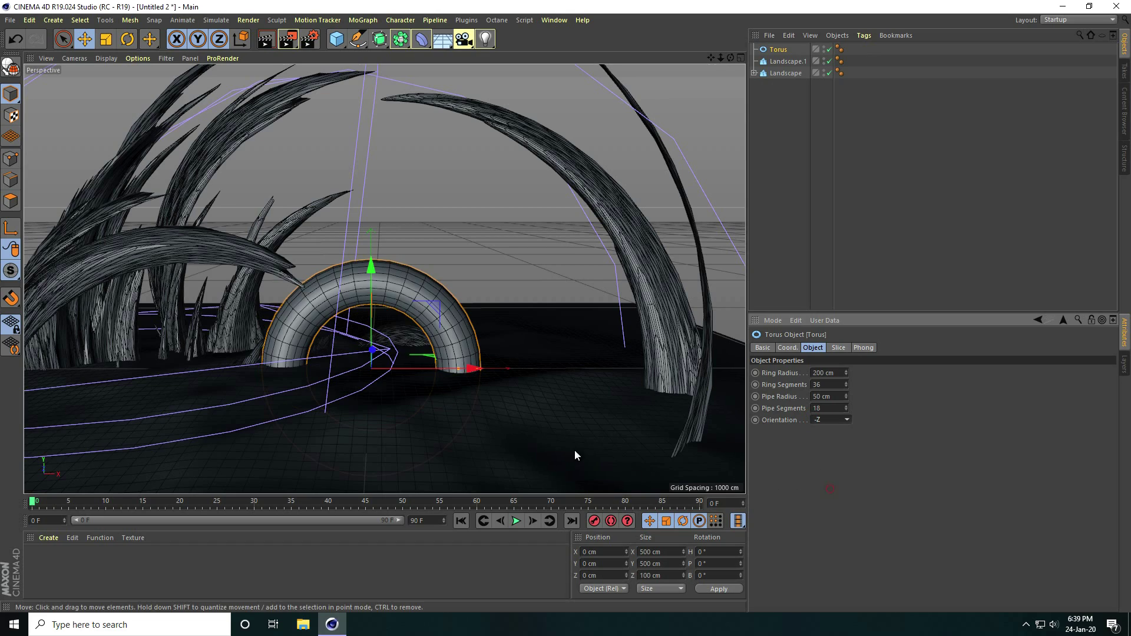
click(836, 347)
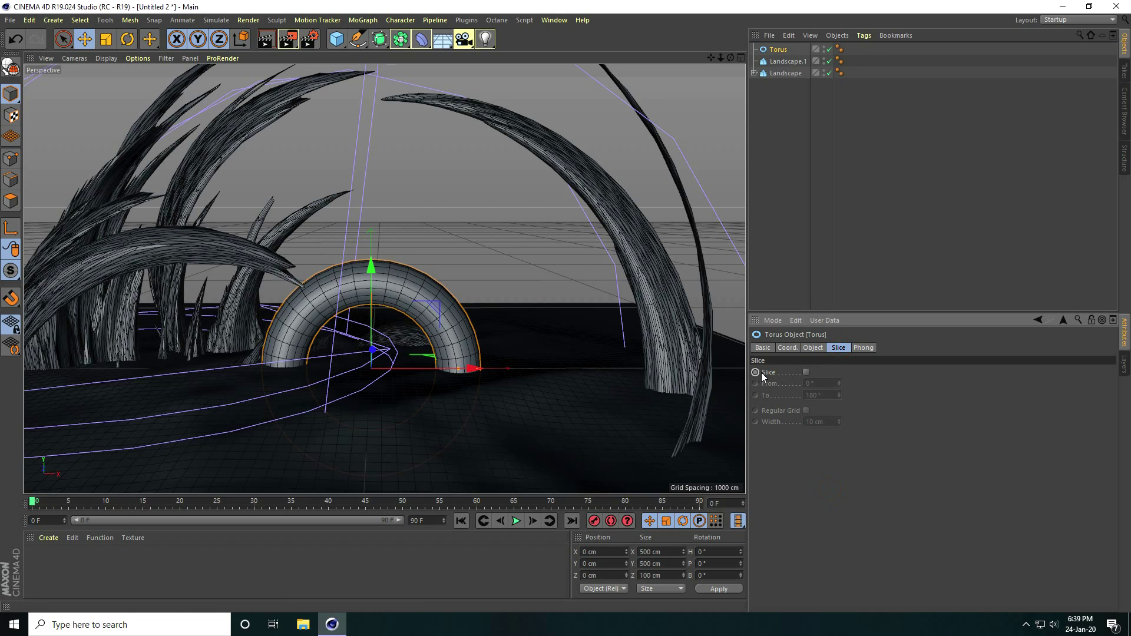
click(806, 372)
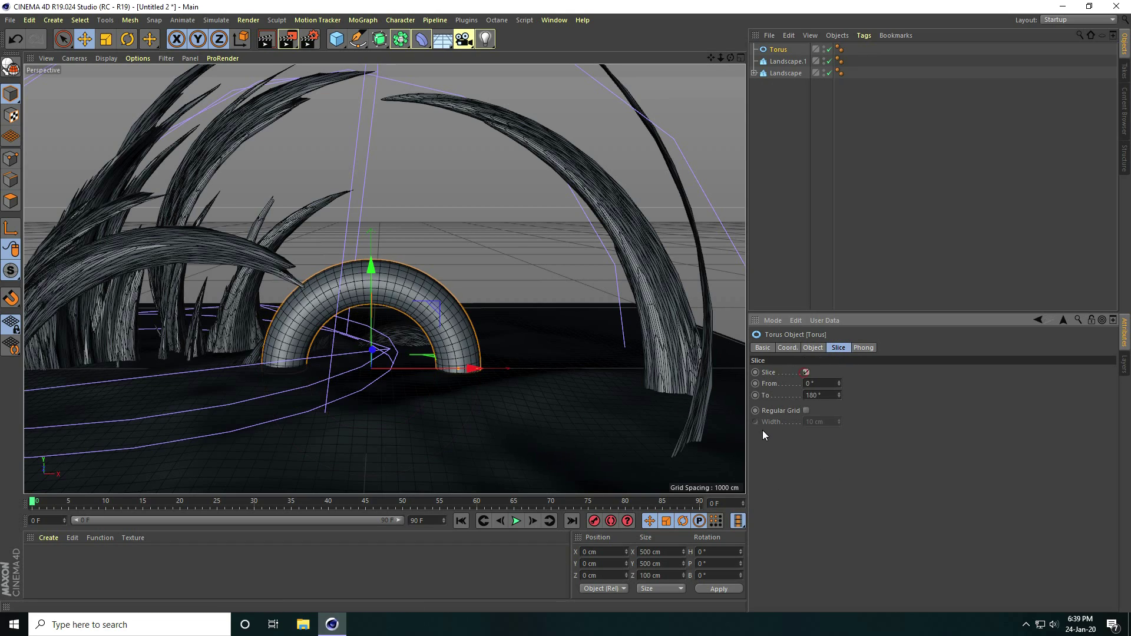
drag(373, 267, 375, 197)
scroll(380, 266, up, 5)
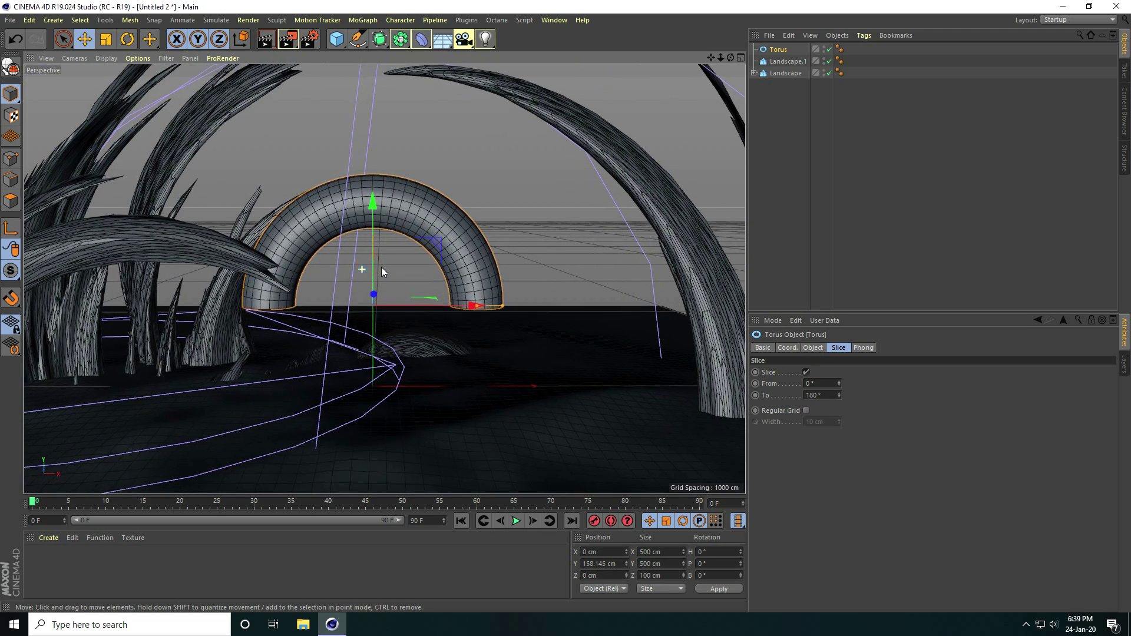
click(811, 348)
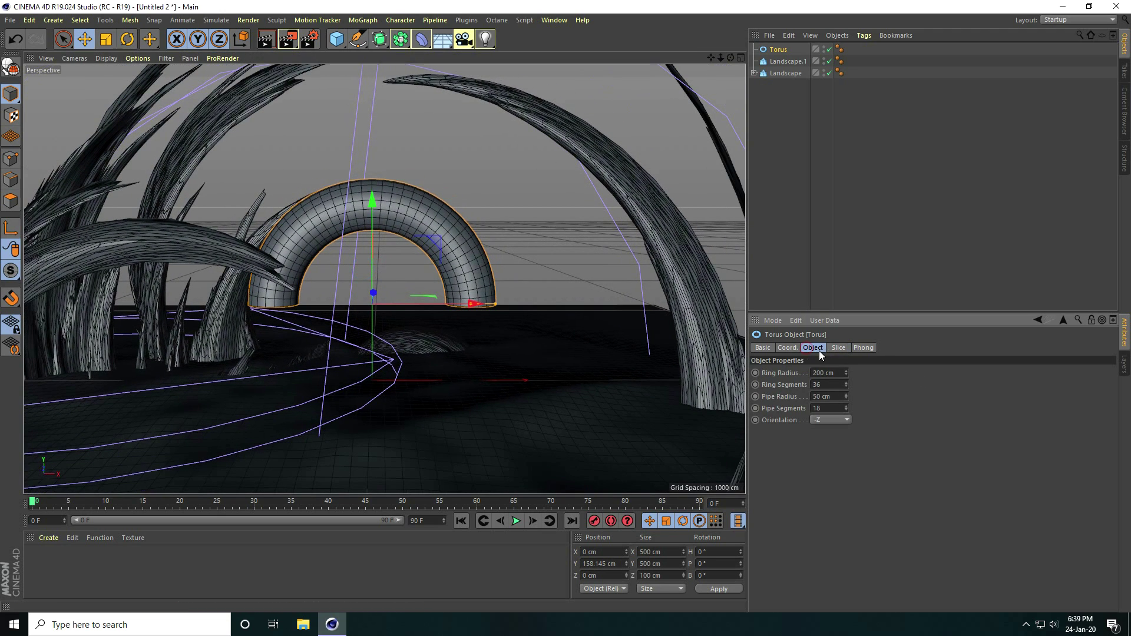
scroll(371, 217, up, 5)
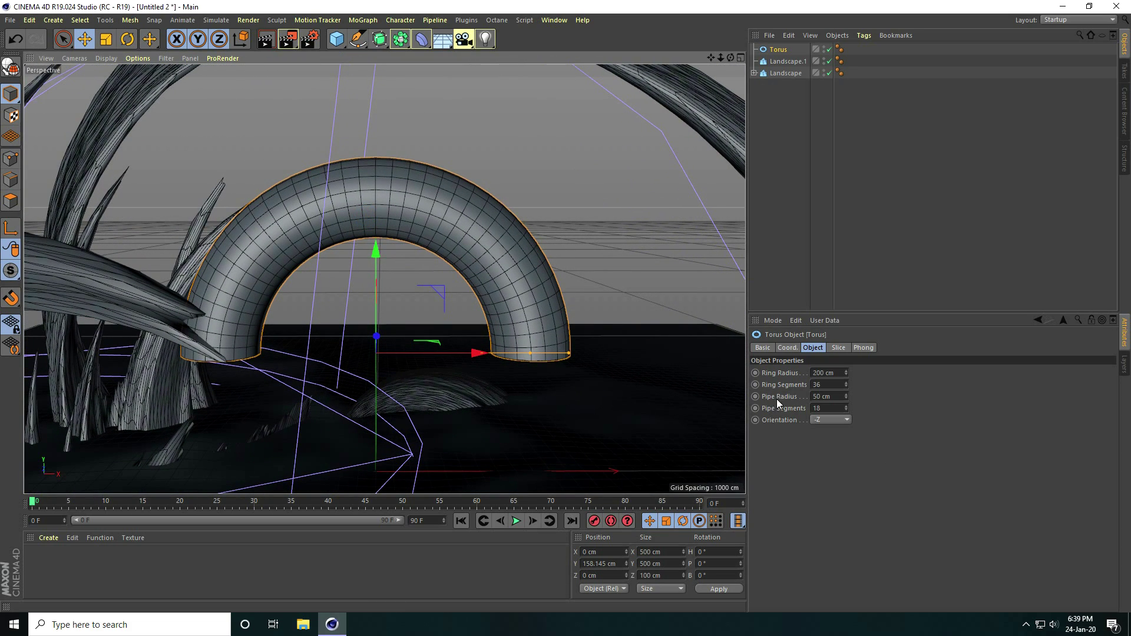
- Set the torus Pipe Radius to 1 cm and Ring Segments to 100
double_click(839, 396)
text(1)
key(Return)
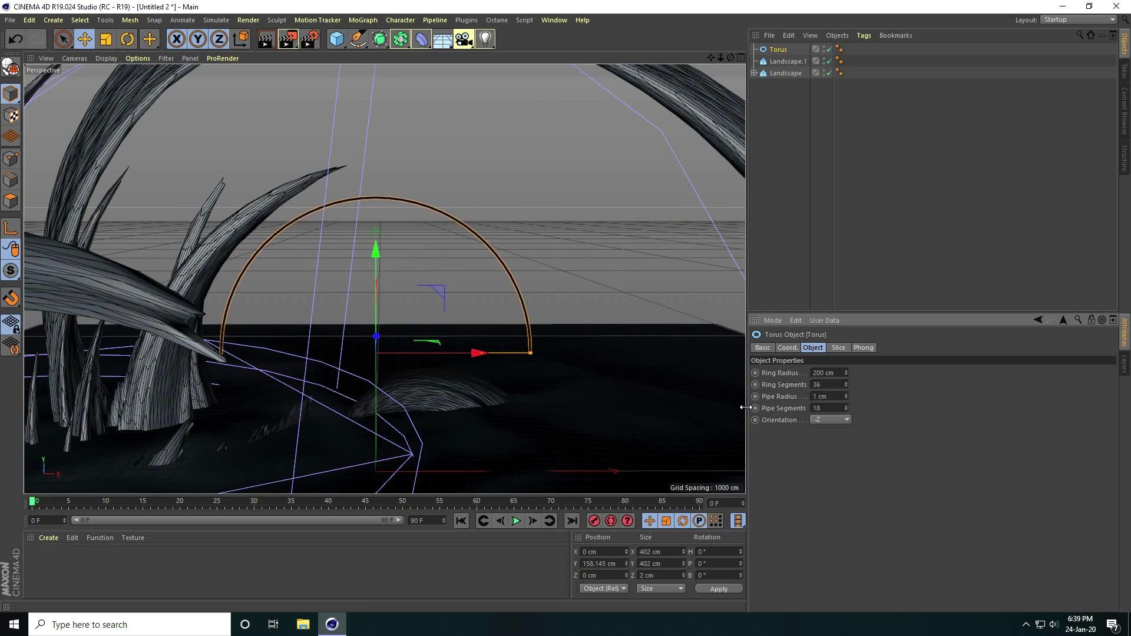
mouse_move(463, 216)
alt+right_down()
mouse_move(604, 175)
mouse_move(692, 171)
alt+right_up()
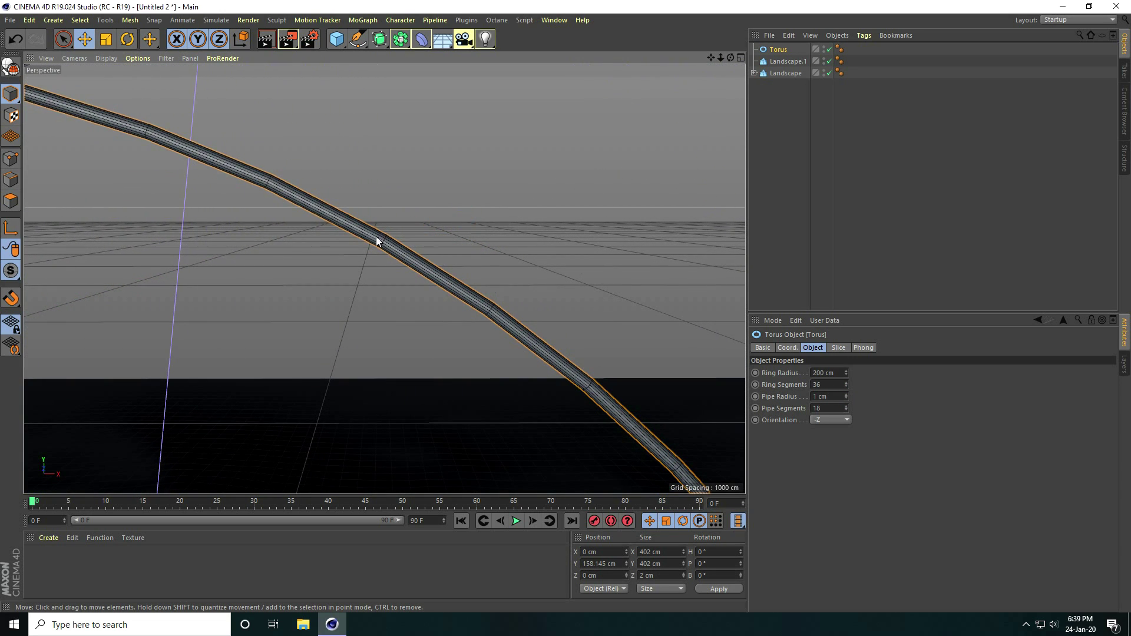
double_click(817, 384)
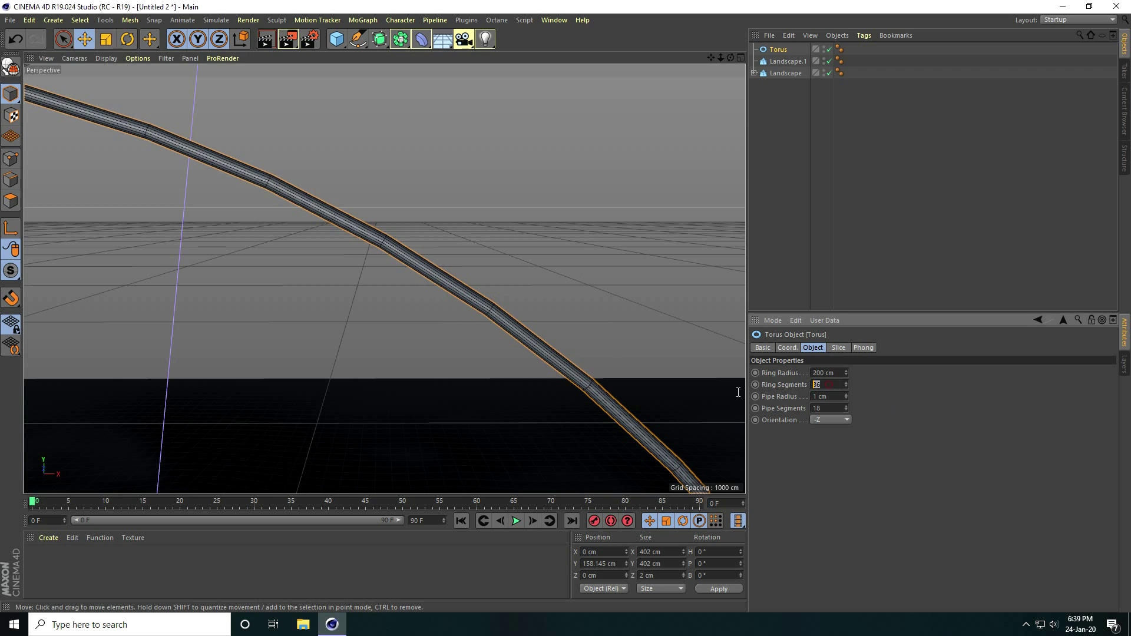
text(100)
key(Return)
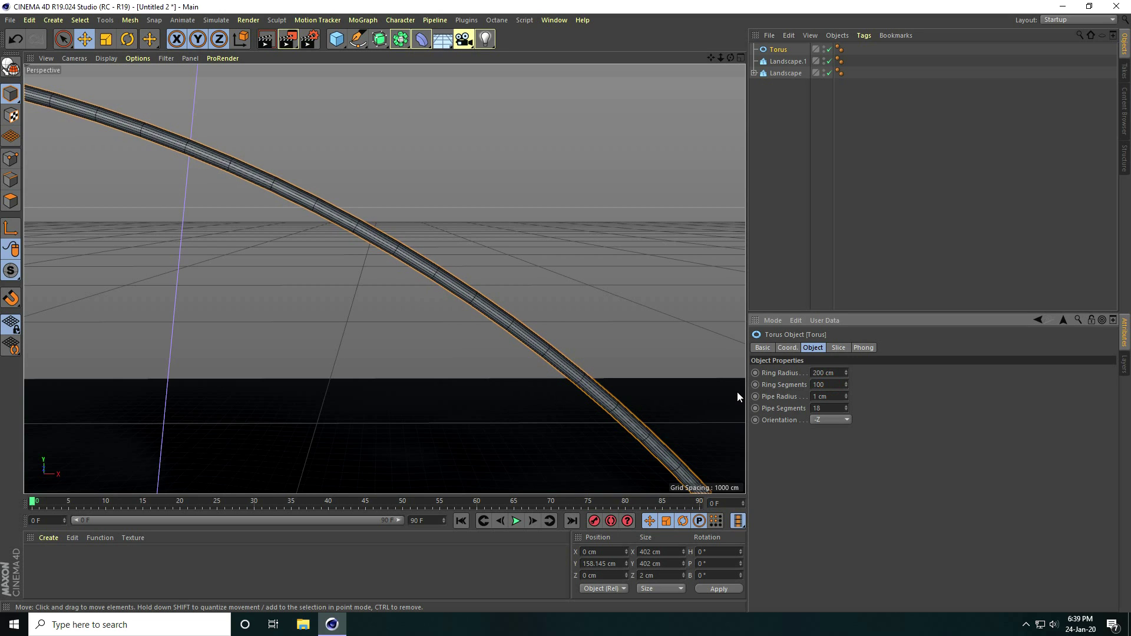
- Move the half-ring arch forward, down onto the ground and sideways along X
mouse_move(511, 334)
alt+right_down()
mouse_move(316, 424)
mouse_move(471, 405)
mouse_move(450, 293)
alt+right_up()
alt+drag(451, 293, 242, 314)
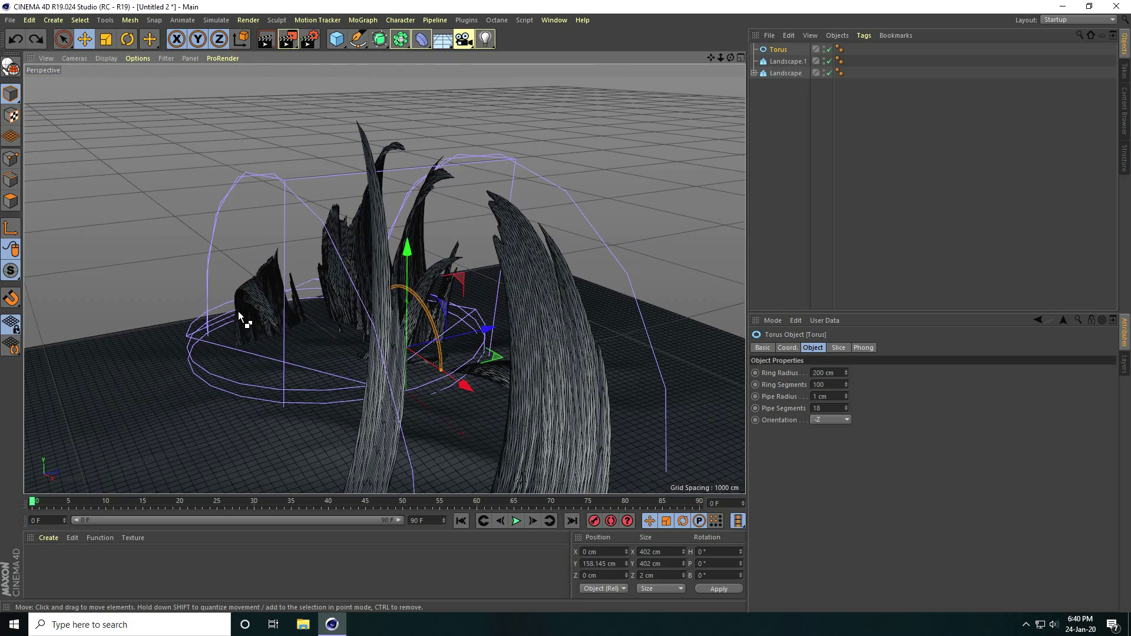
alt+drag(427, 355, 467, 345)
alt+drag(467, 345, 415, 267)
drag(369, 181, 383, 223)
scroll(447, 341, up, 5)
drag(455, 323, 485, 311)
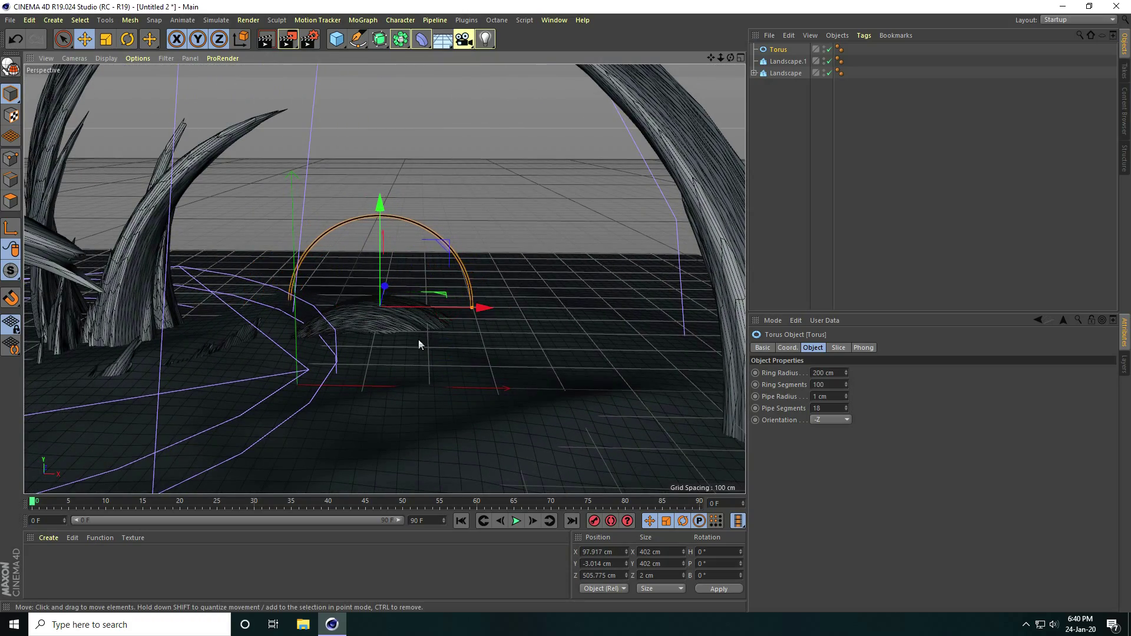
alt+drag(407, 318, 428, 328)
- Set the torus Ring Radius to 150 cm
scroll(430, 315, down, 10)
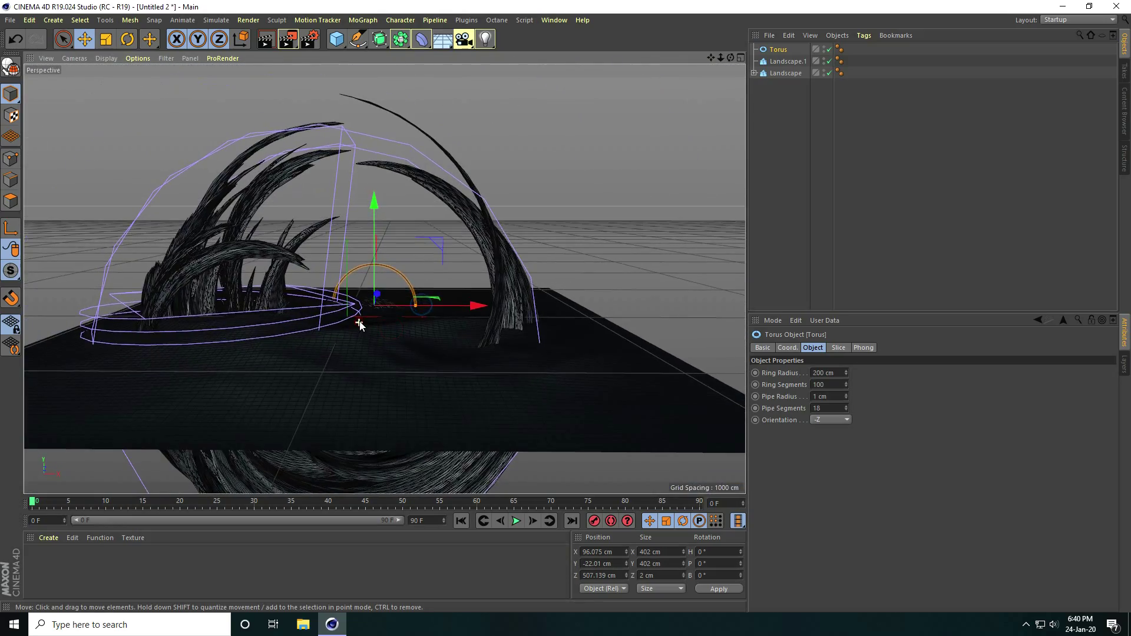
scroll(412, 288, up, 5)
scroll(424, 295, up, 4)
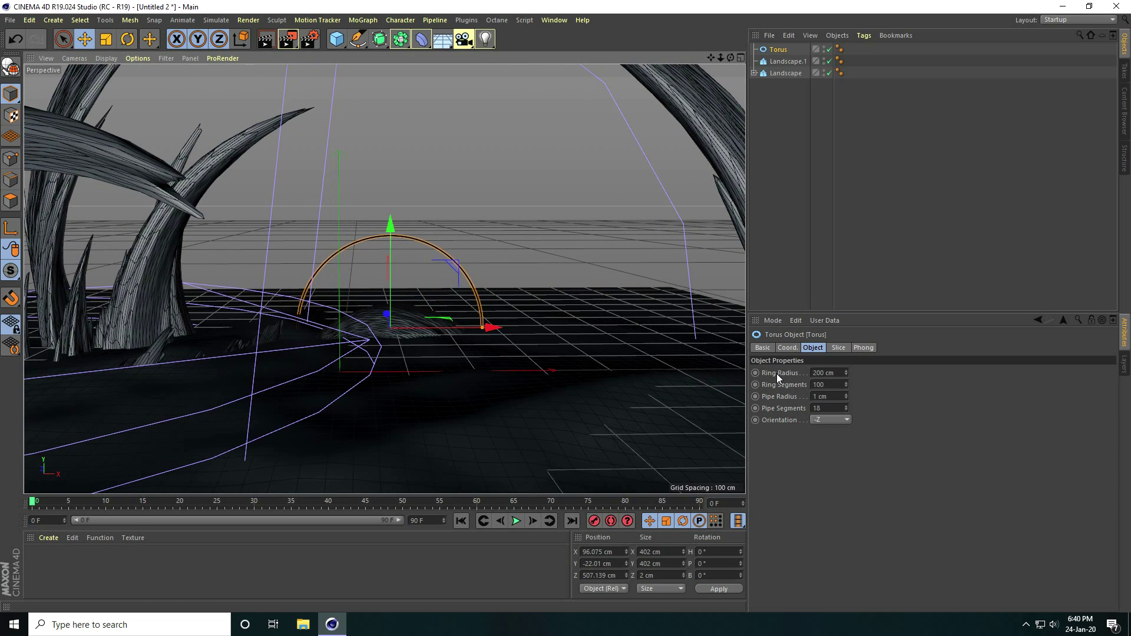
click(839, 372)
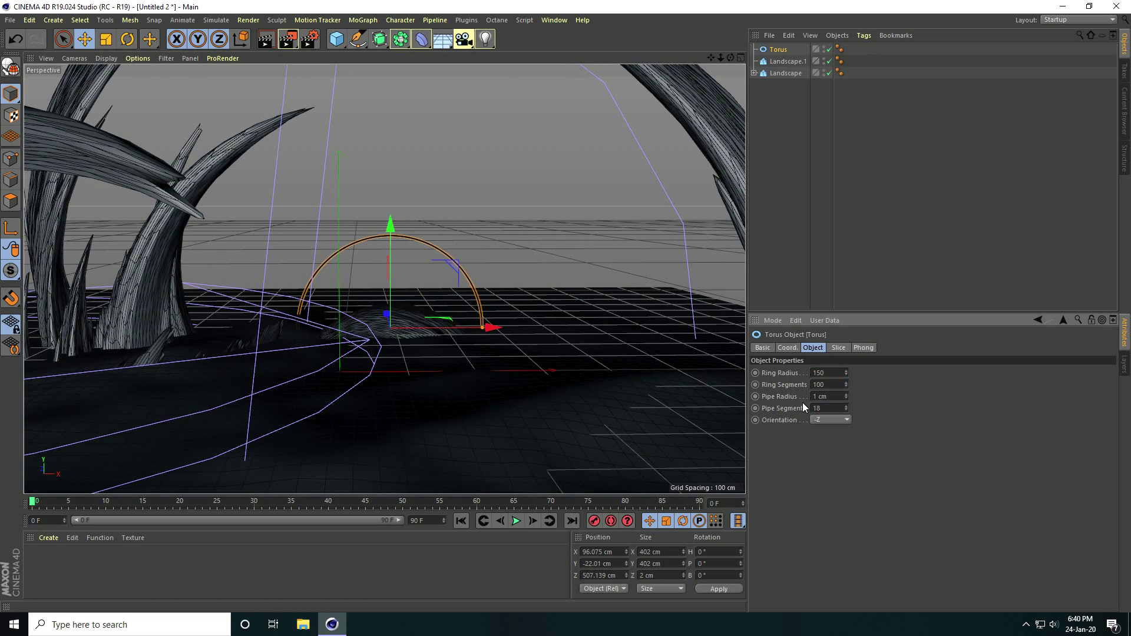
key(Return)
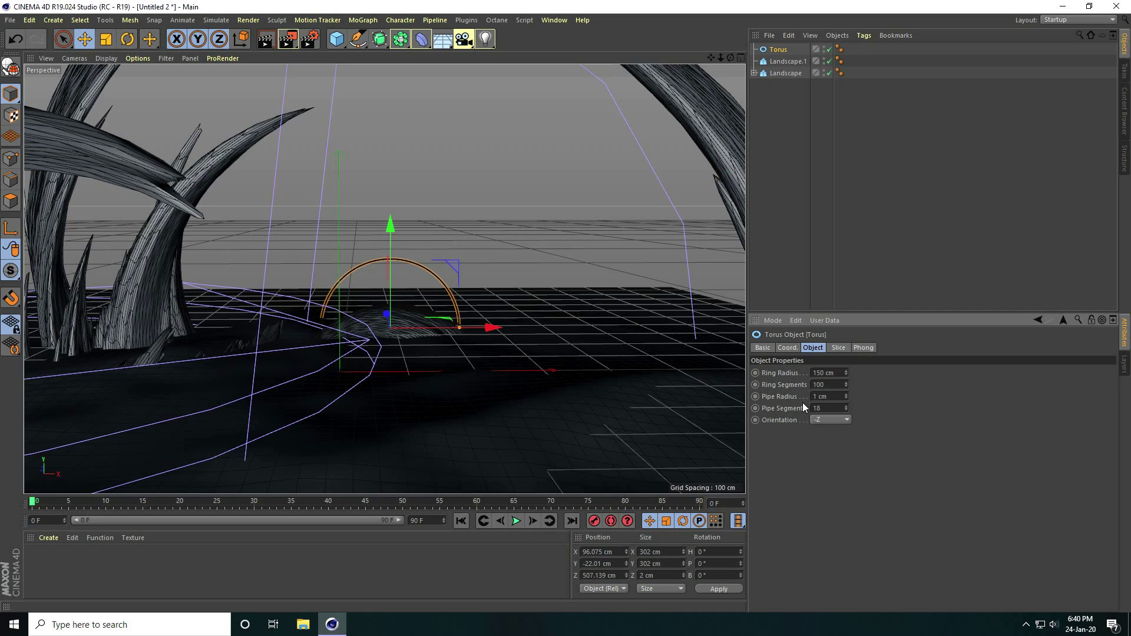
scroll(352, 282, up, 2)
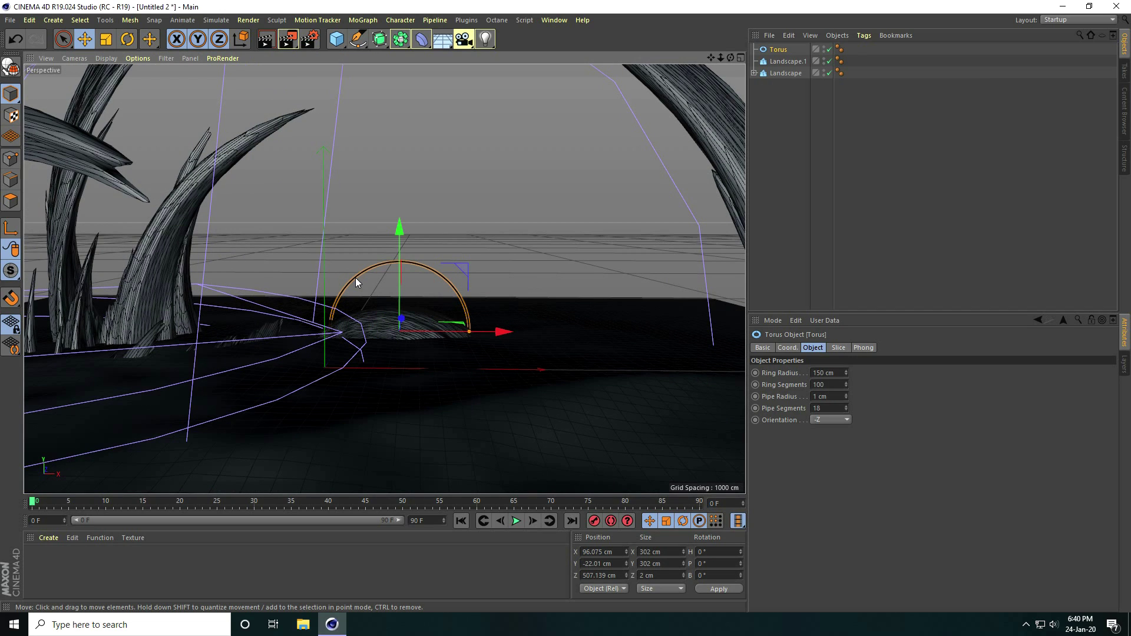
- Paste torus copies with ring radii of 200, 250 and 300 cm
key(ctrl+v)
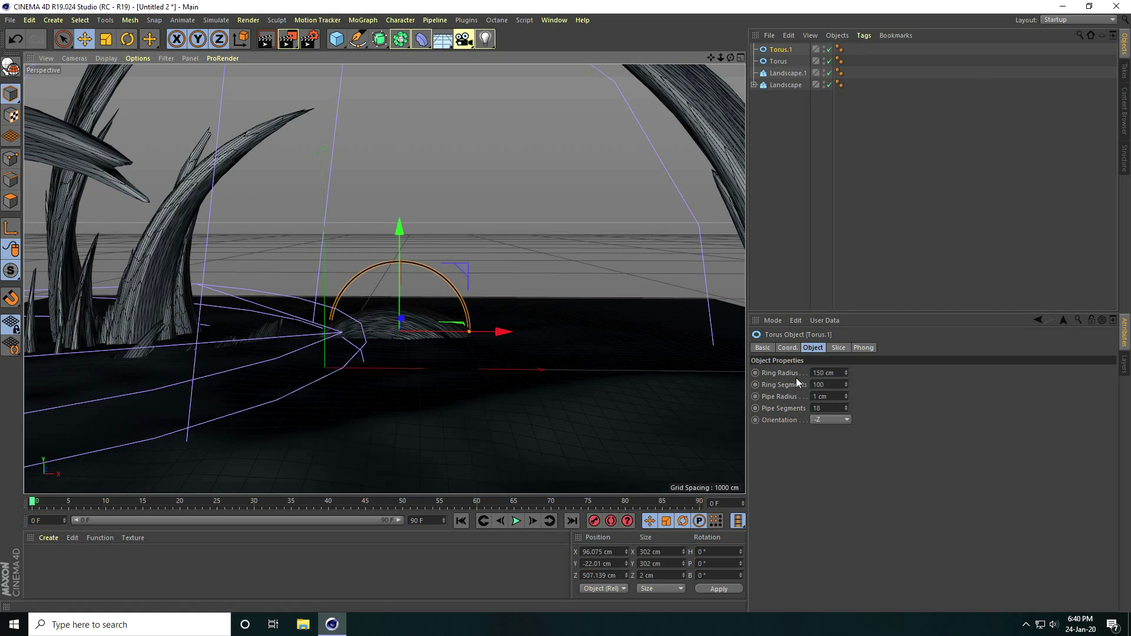
double_click(830, 371)
text(200)
key(Return)
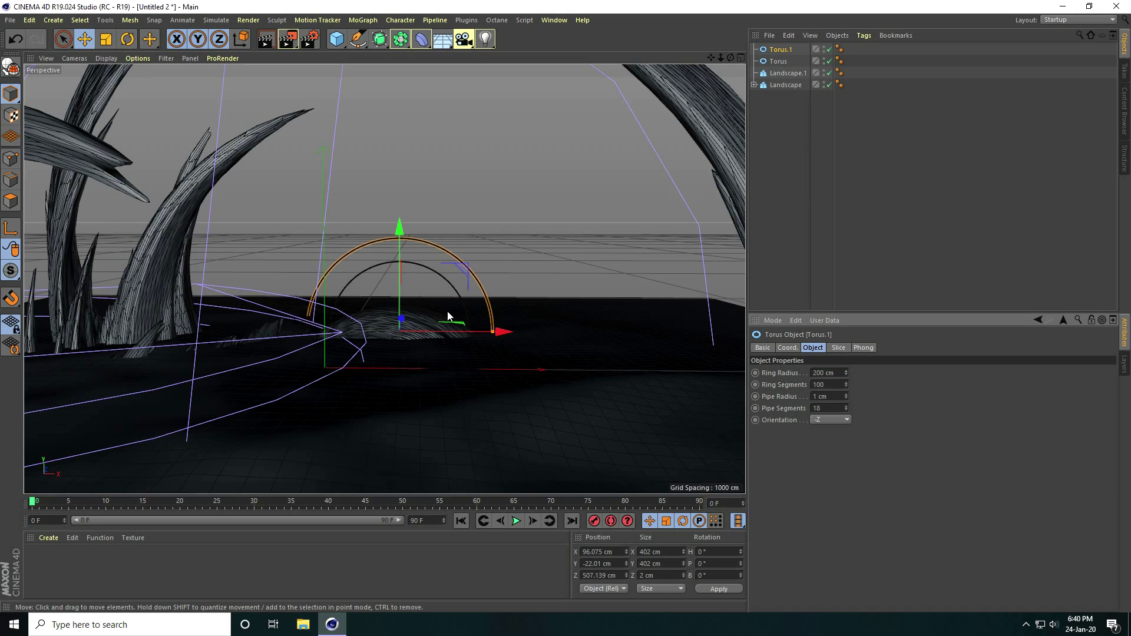
key(ctrl+c)
key(ctrl+v)
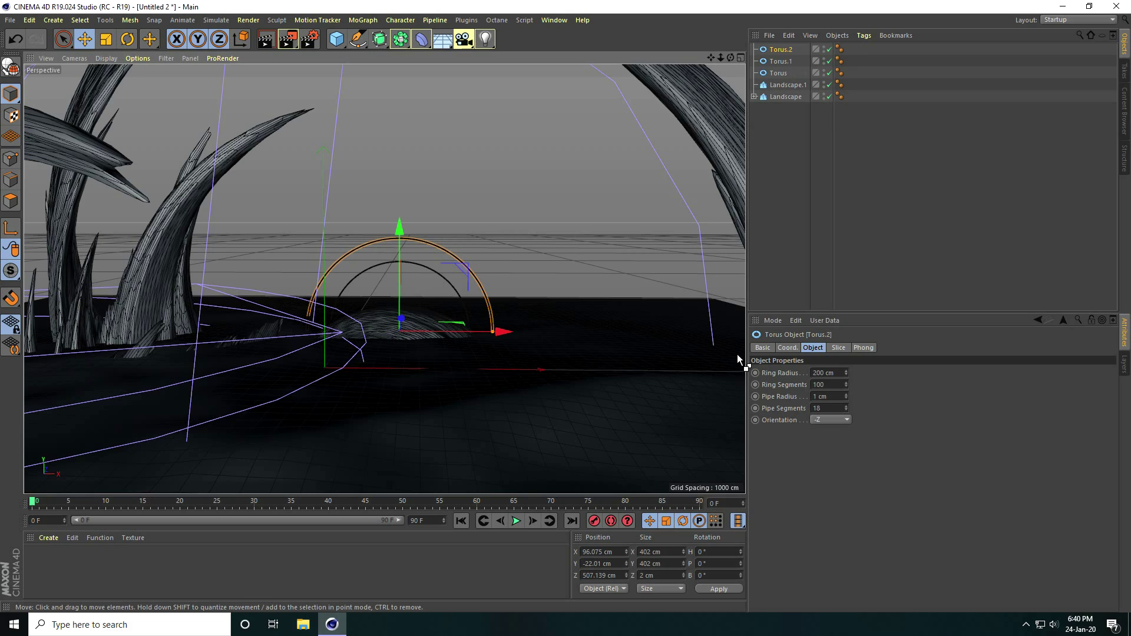
drag(843, 375, 792, 374)
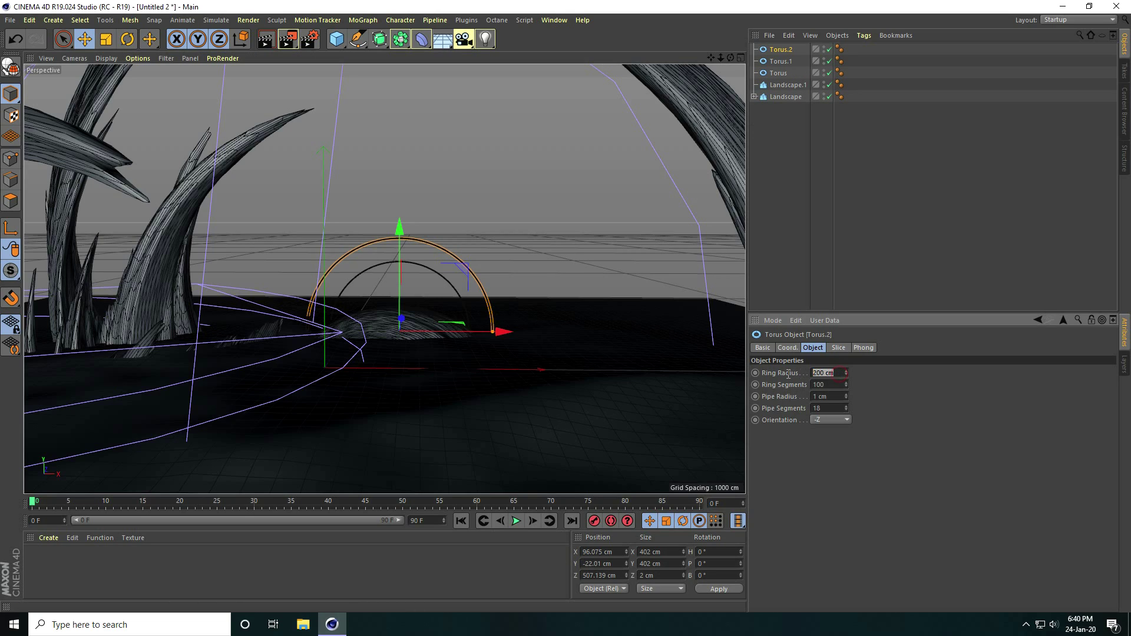
text(250)
key(Return)
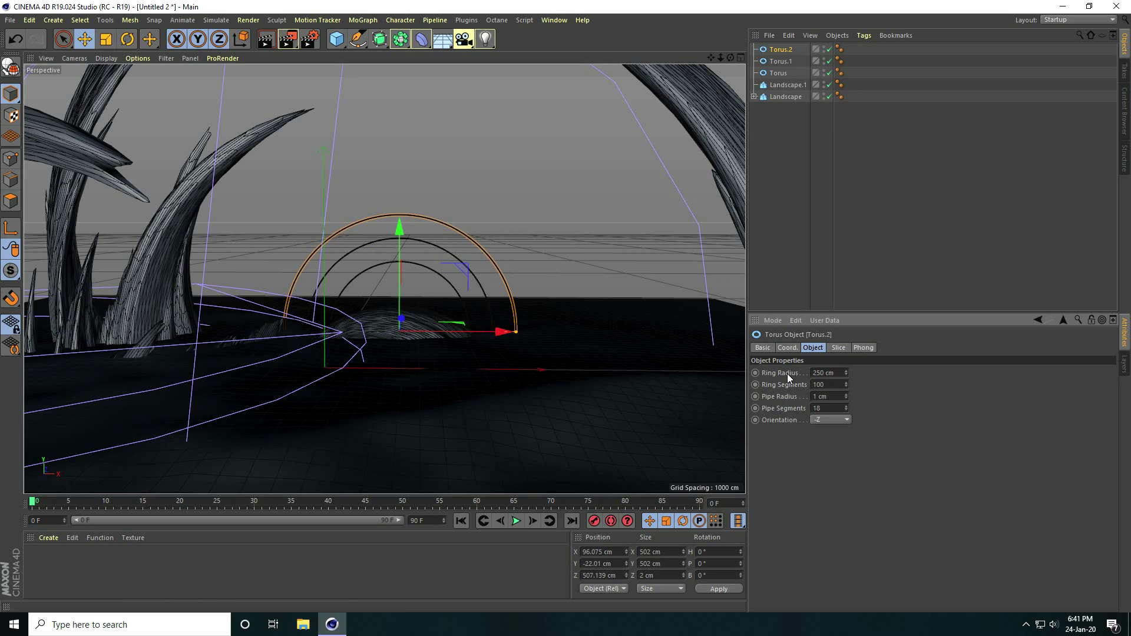
key(ctrl+c)
key(ctrl+v)
key(ctrl+v)
drag(839, 373, 797, 373)
text(300)
key(Return)
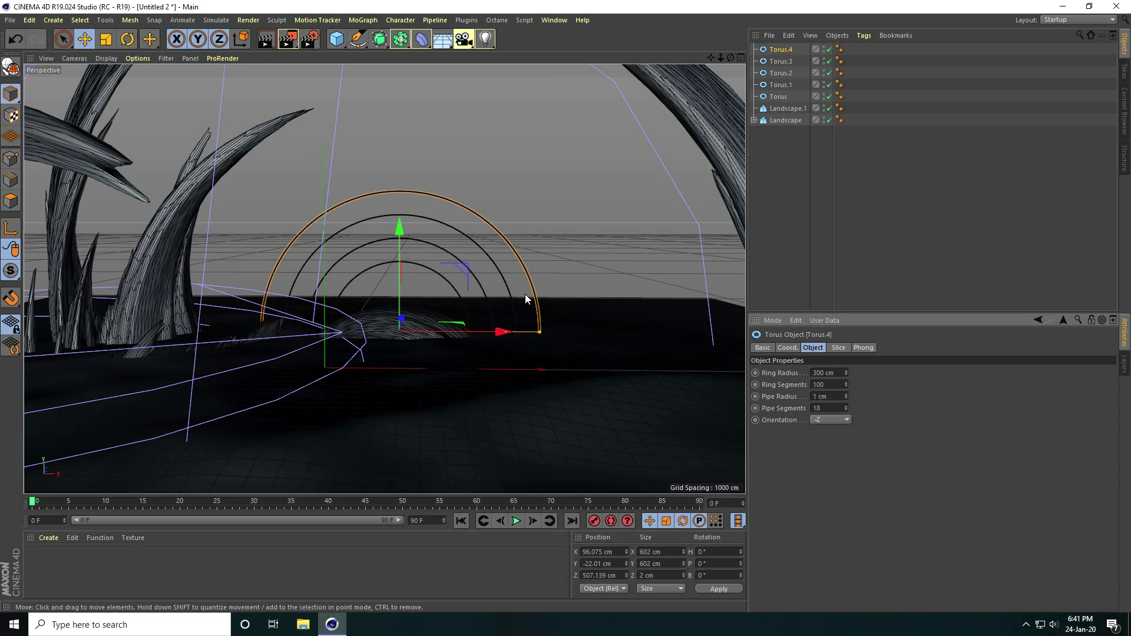
- Add two more torus copies with ring radii of 350 and 400 cm
key(ctrl+c)
key(ctrl+v)
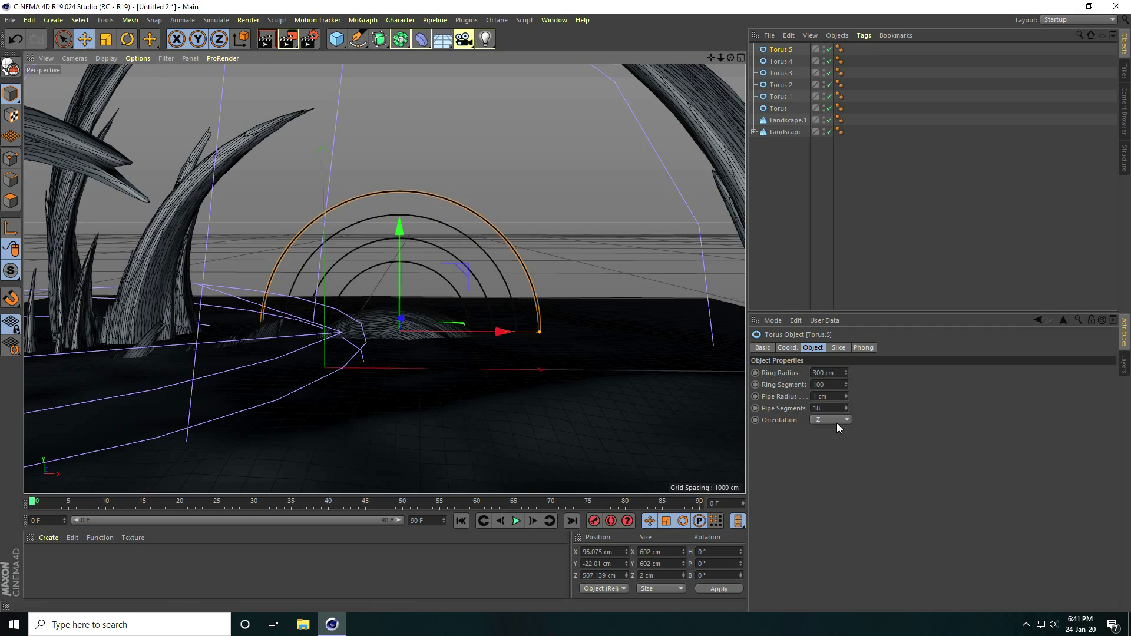
double_click(841, 373)
text(350)
key(Return)
key(ctrl+c)
key(ctrl+v)
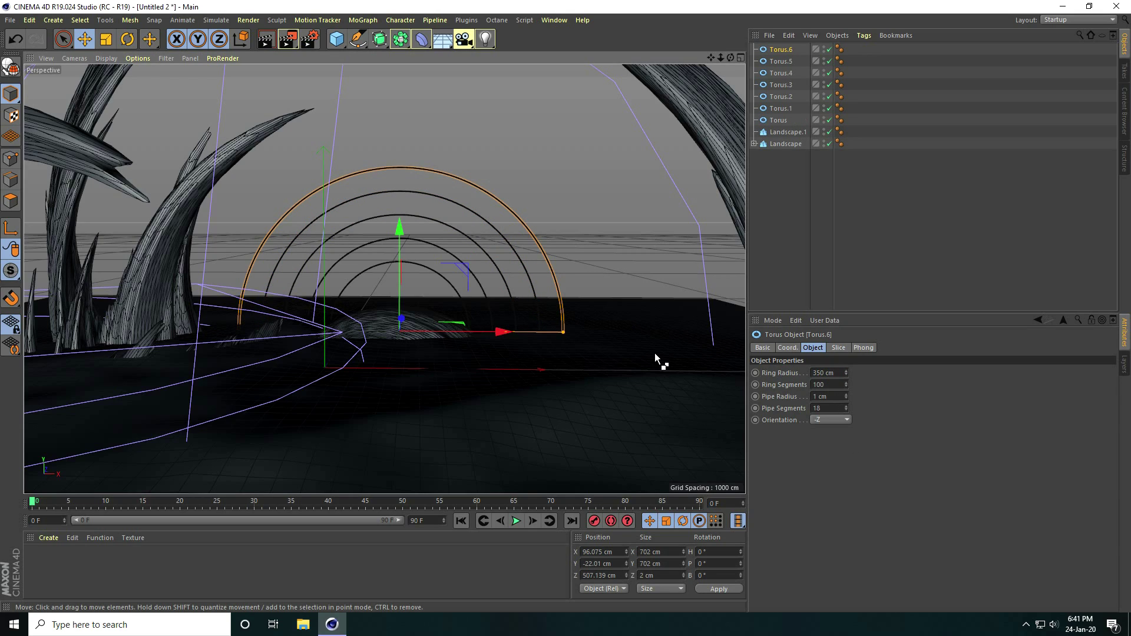
double_click(833, 373)
text(4)
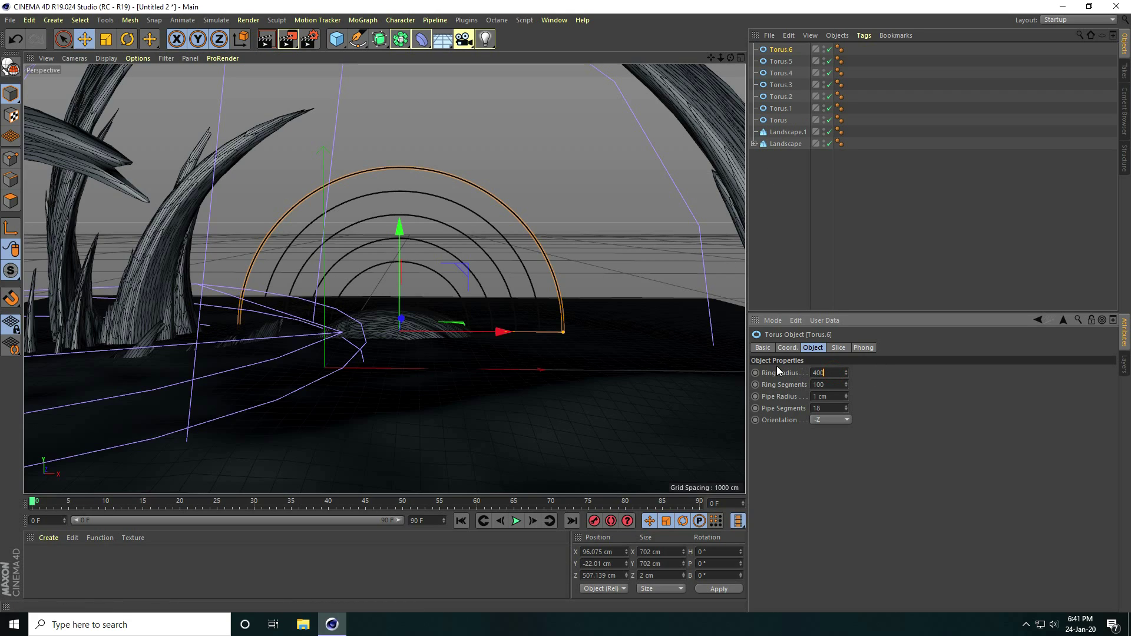
text(00)
key(Return)
alt+drag(606, 306, 387, 330)
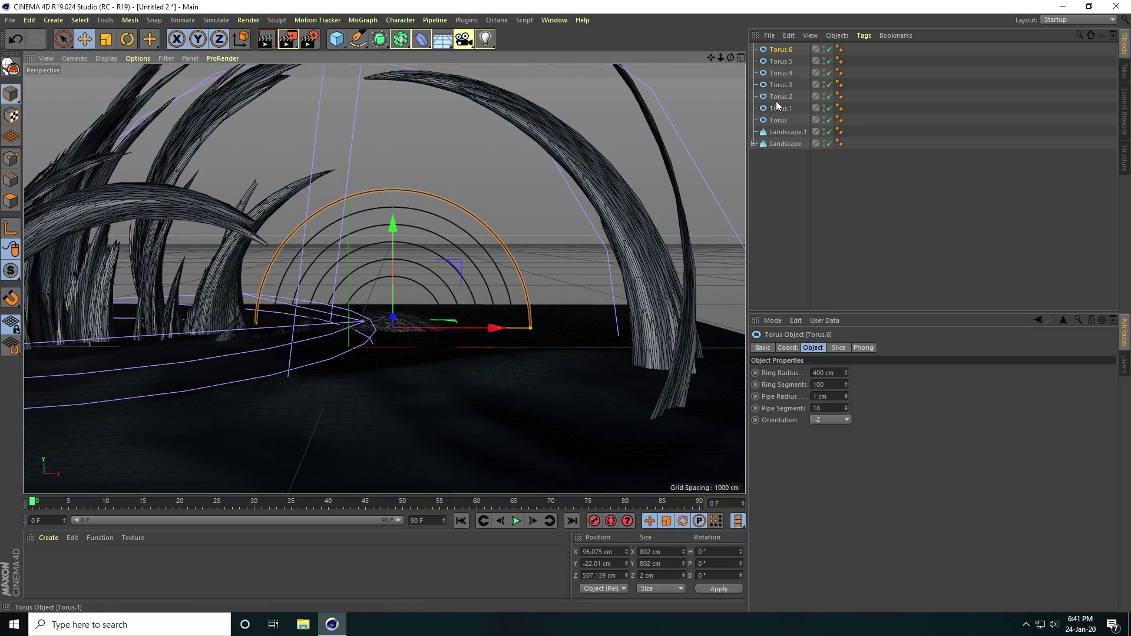
- Move the rock-spike Landscape further left and lower it to about Y -64 cm
click(783, 147)
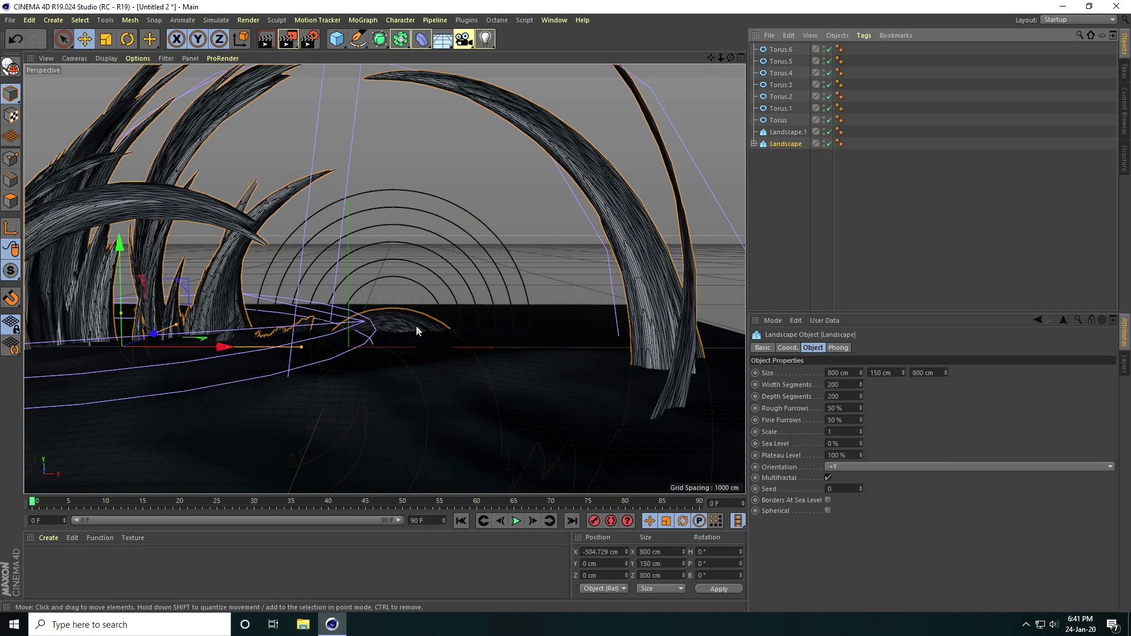
drag(222, 346, 196, 345)
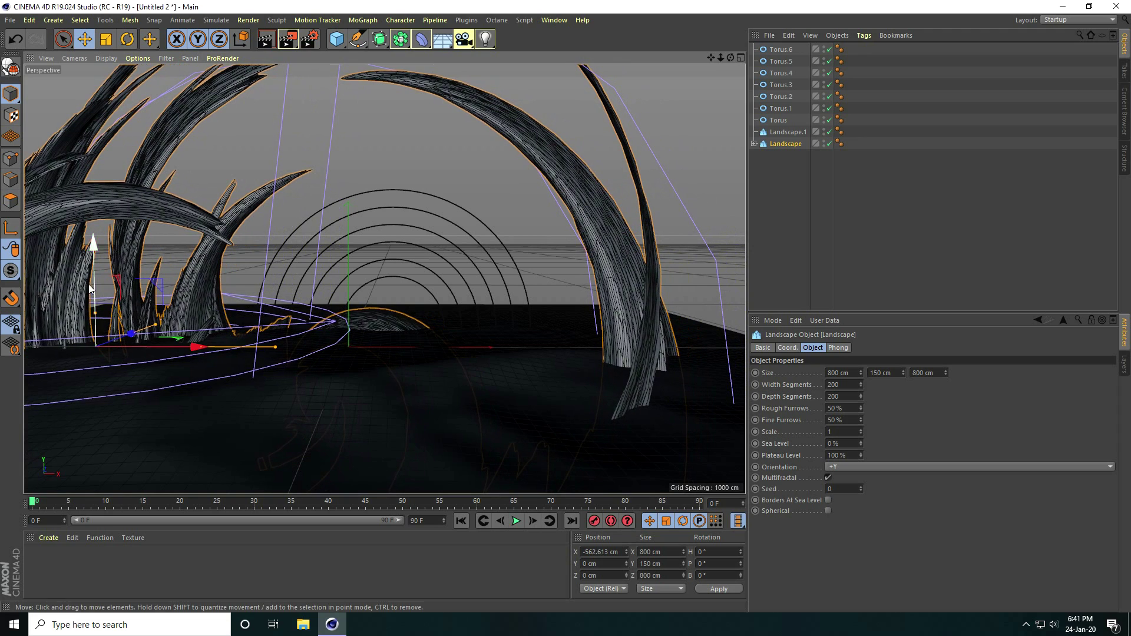
drag(105, 253, 106, 279)
mouse_move(294, 329)
alt+mouse_down()
mouse_move(272, 350)
mouse_move(316, 331)
mouse_move(304, 334)
alt+mouse_up()
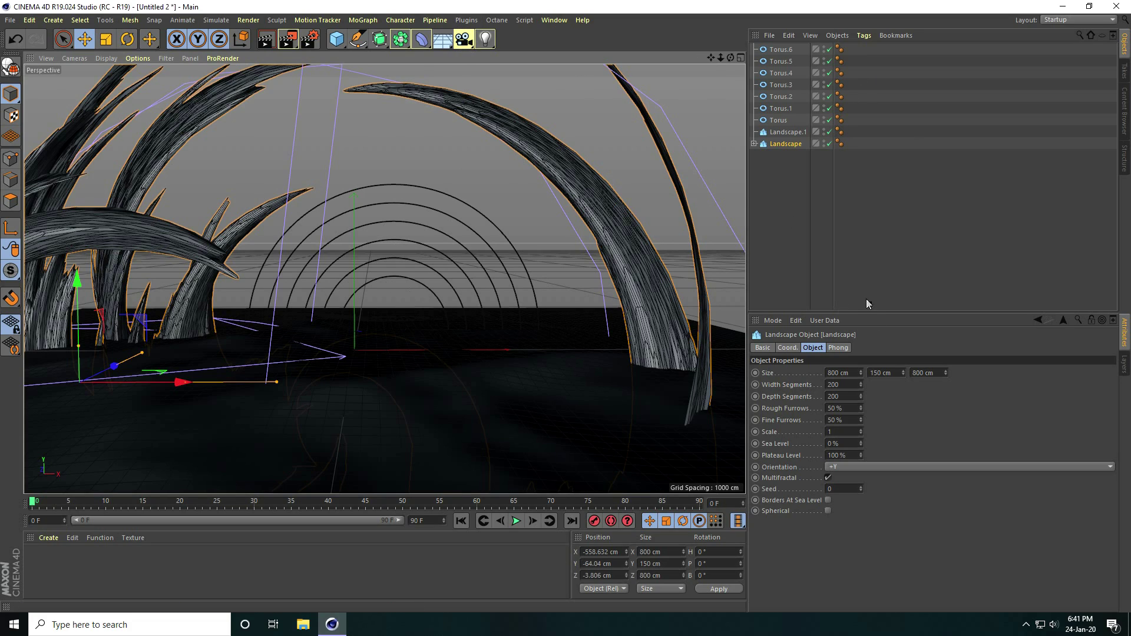
click(495, 21)
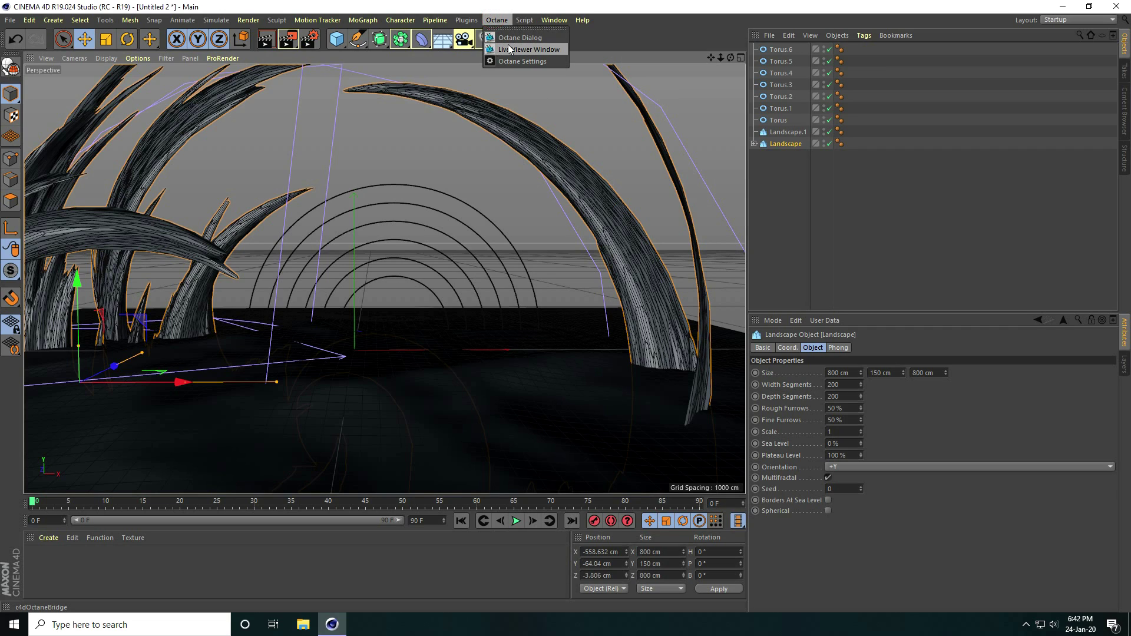
- Dock the Octane Live Viewer into the layout below the Attributes panel and resize the panels
click(545, 50)
drag(447, 194, 281, 66)
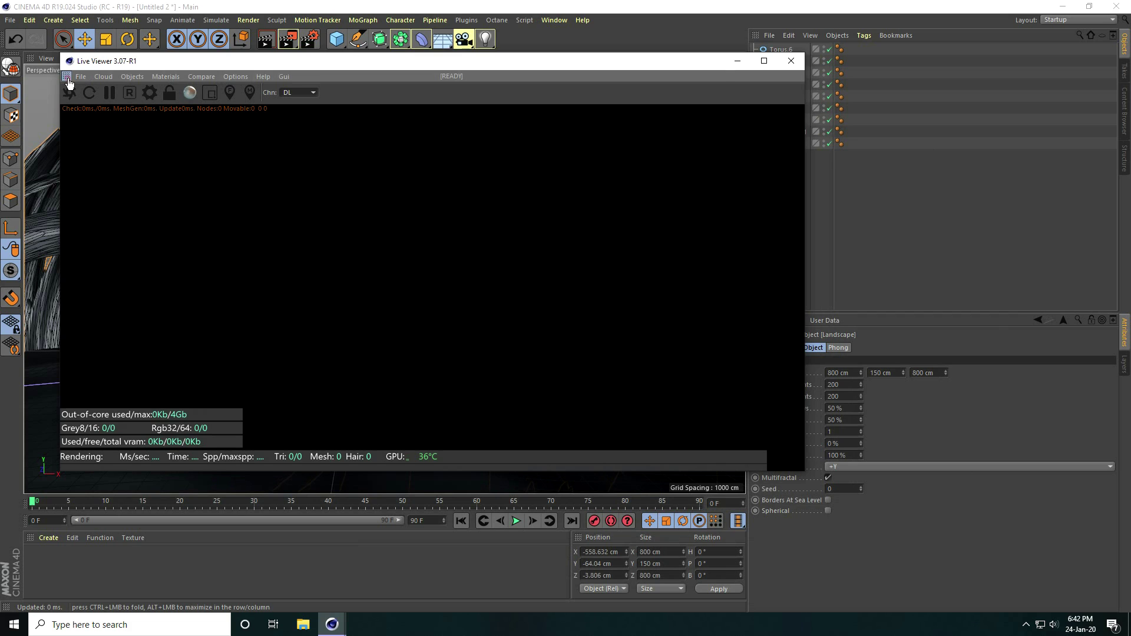
drag(898, 563, 897, 565)
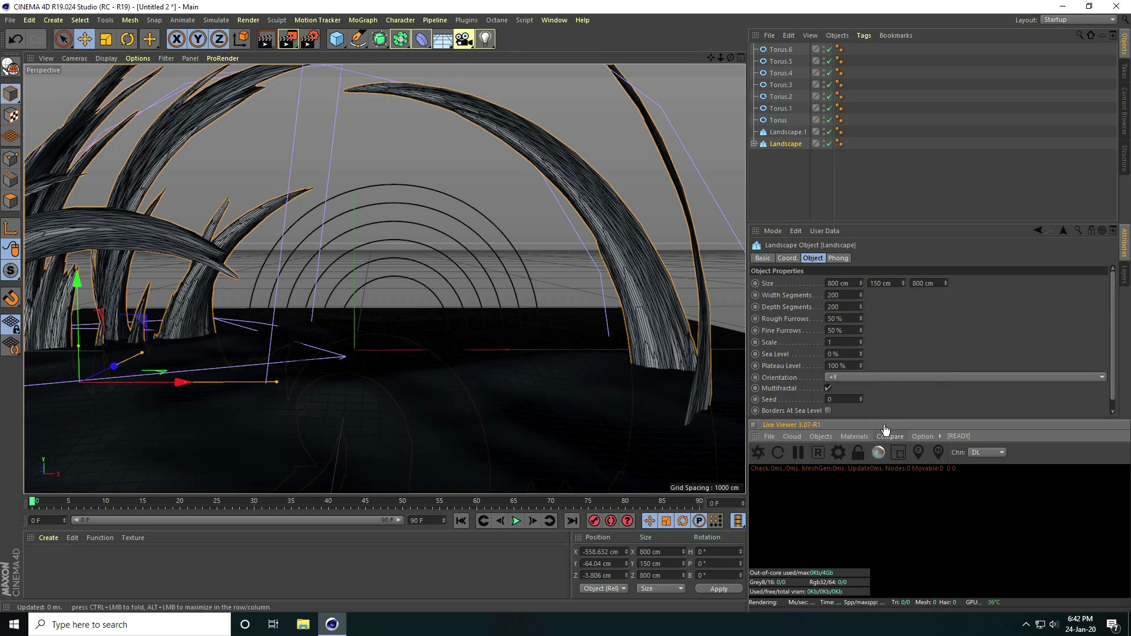
drag(891, 401, 891, 273)
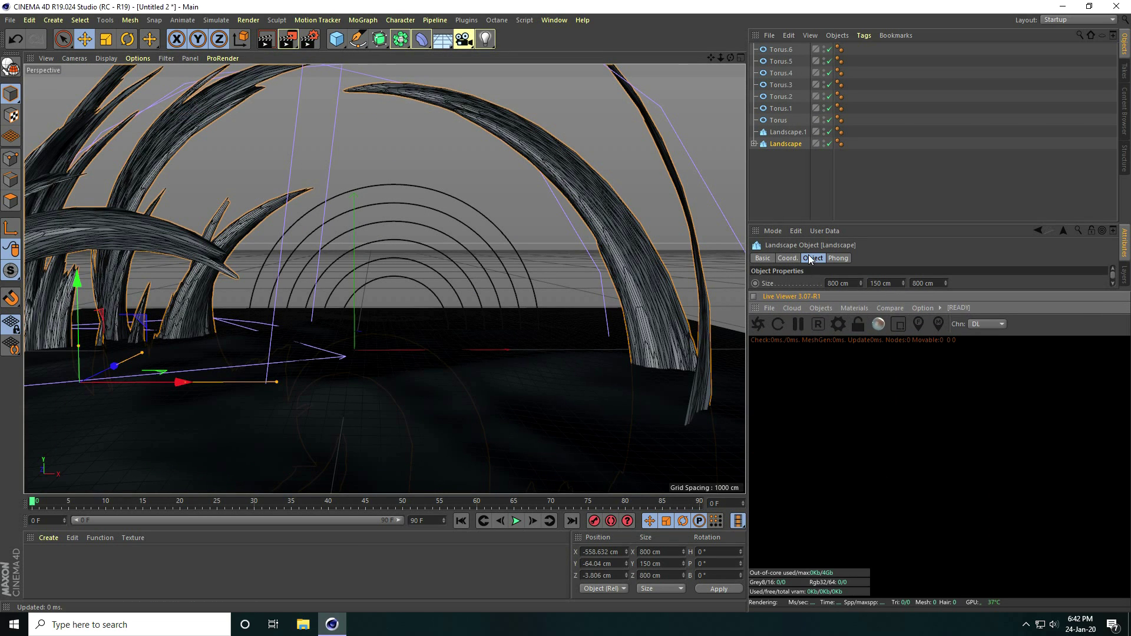
drag(746, 194, 657, 194)
drag(803, 224, 803, 169)
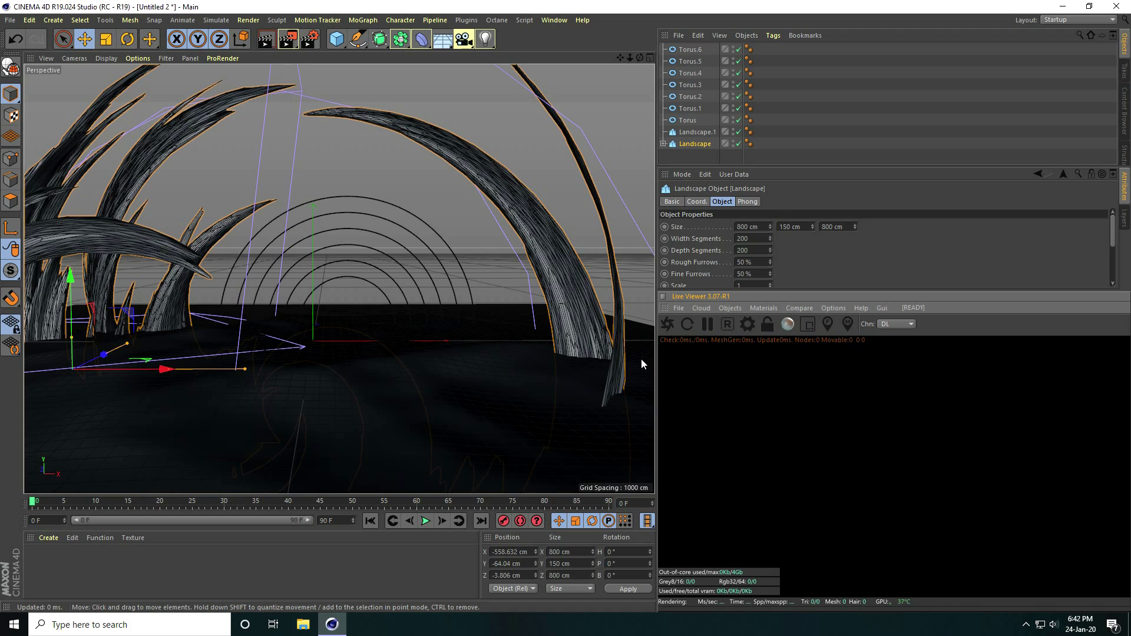
- Set the renderer to Octane Renderer with Use All GPUs, then start a live render
click(309, 39)
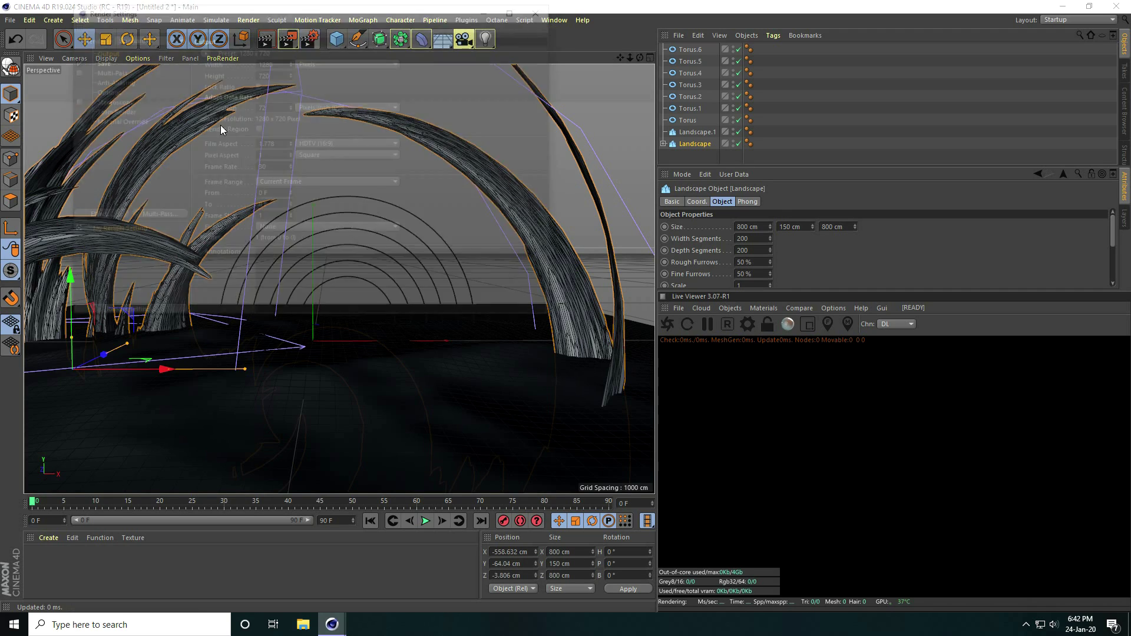
click(121, 36)
click(131, 108)
click(105, 131)
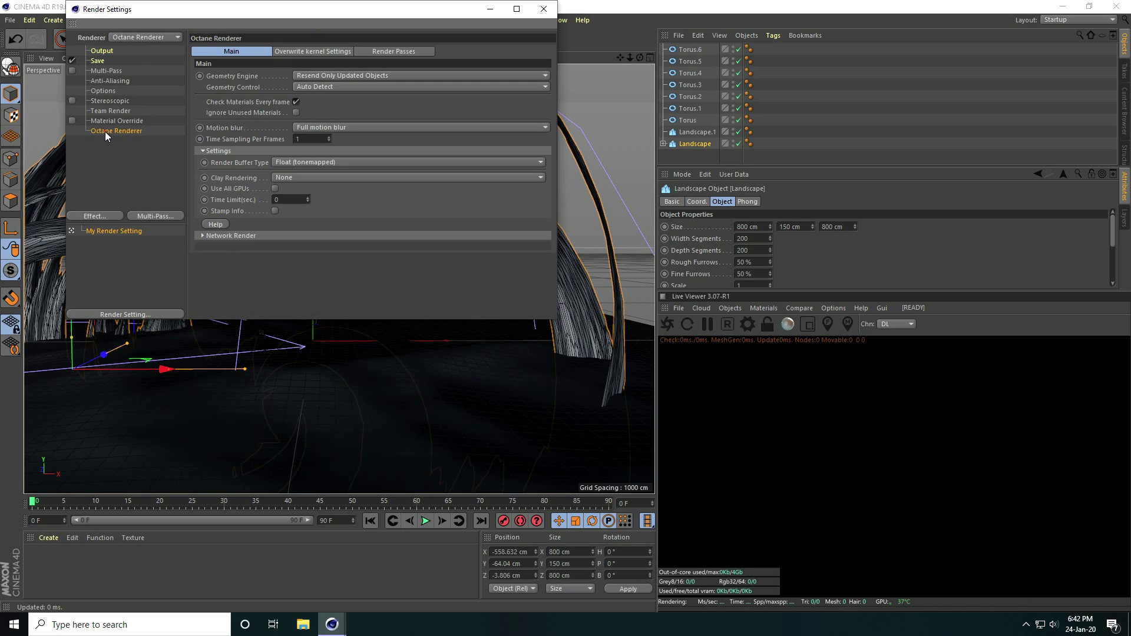
click(275, 189)
click(544, 12)
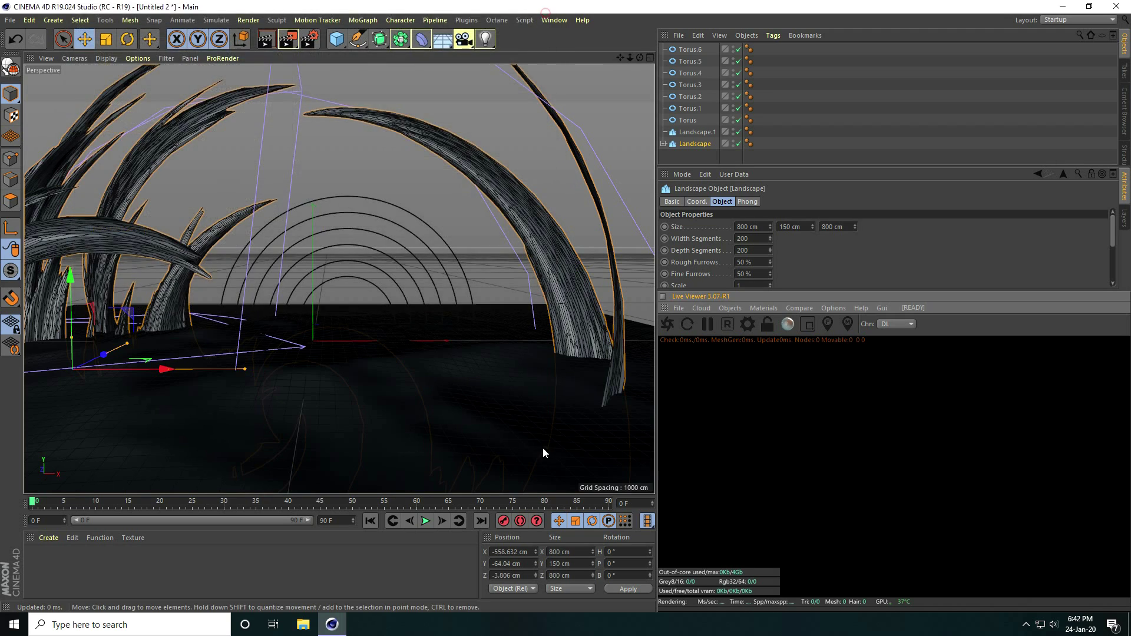
click(669, 322)
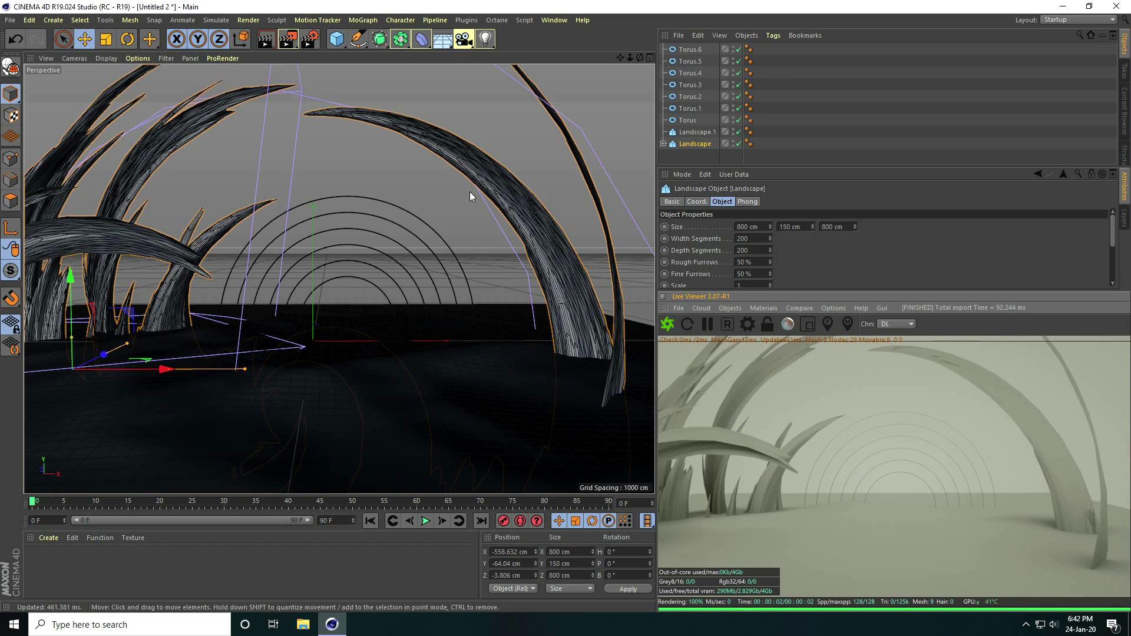
- Add an Octane camera and set its heading and pitch rotation to 0
click(726, 308)
click(806, 327)
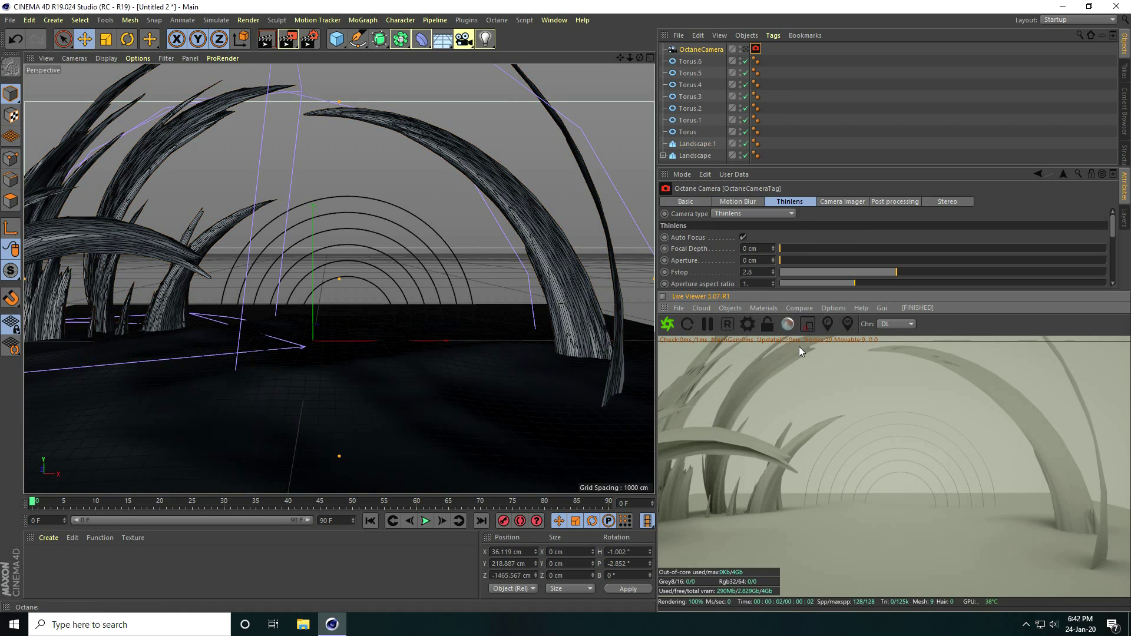
click(733, 52)
click(616, 551)
text(0)
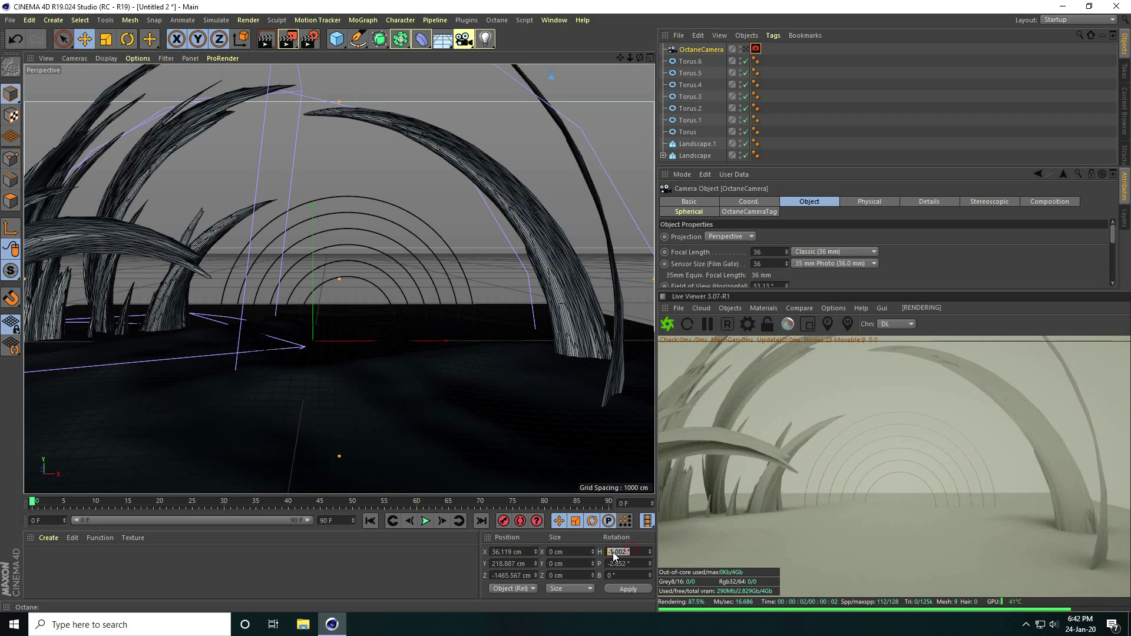
key(Tab)
text(0)
key(Return)
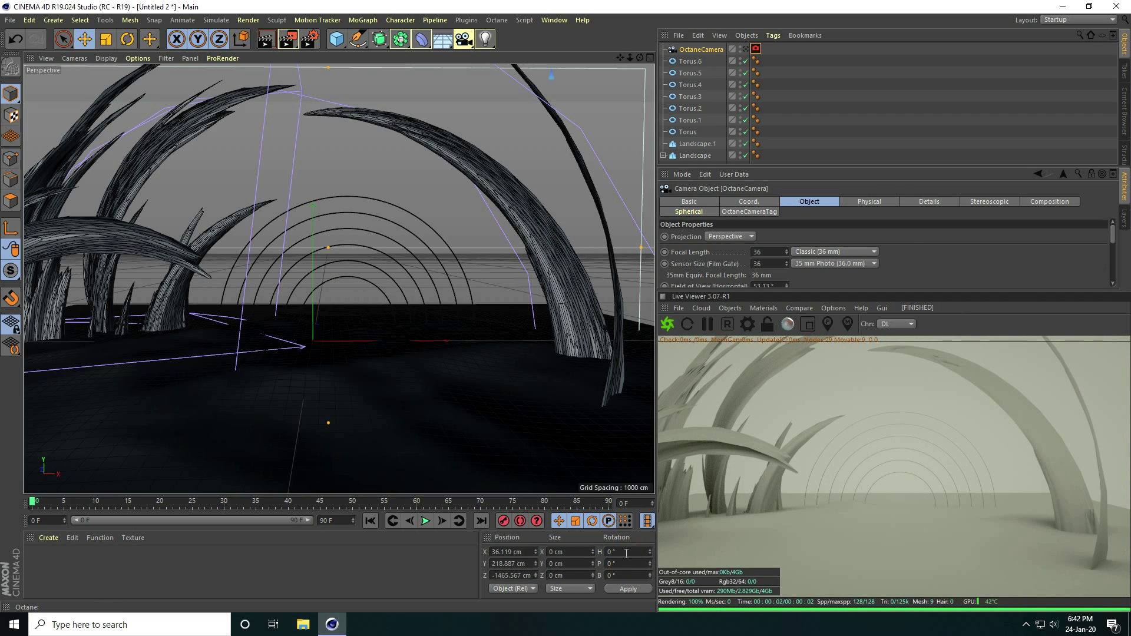
- Position the camera at X 35, Y 200, Z -1500 cm
click(510, 551)
text(35)
key(Return)
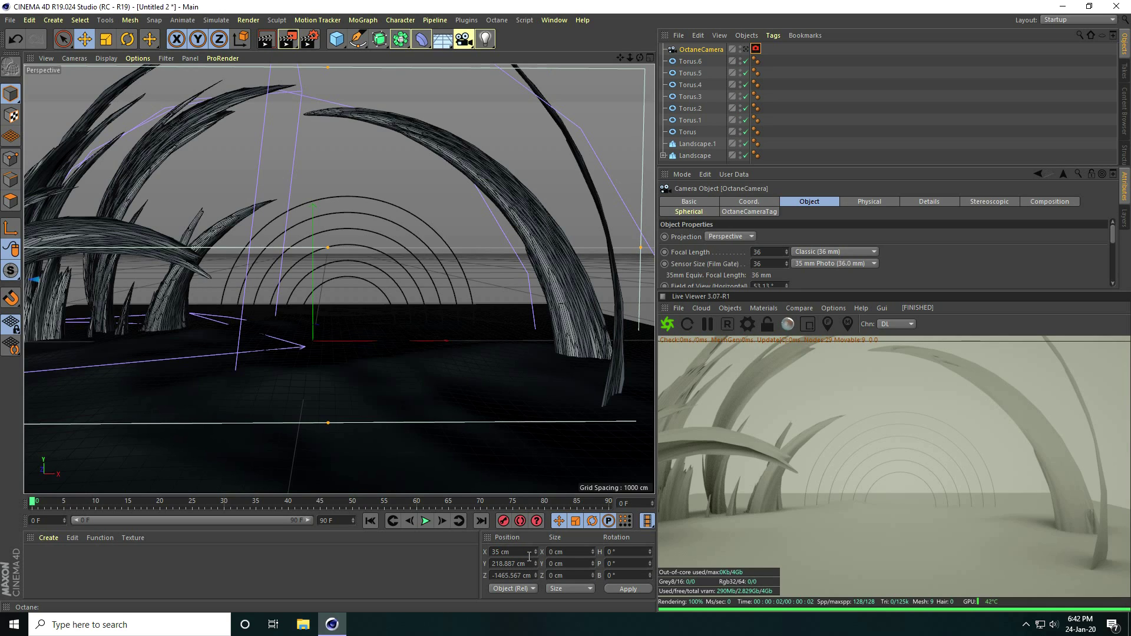
scroll(505, 364, up, 2)
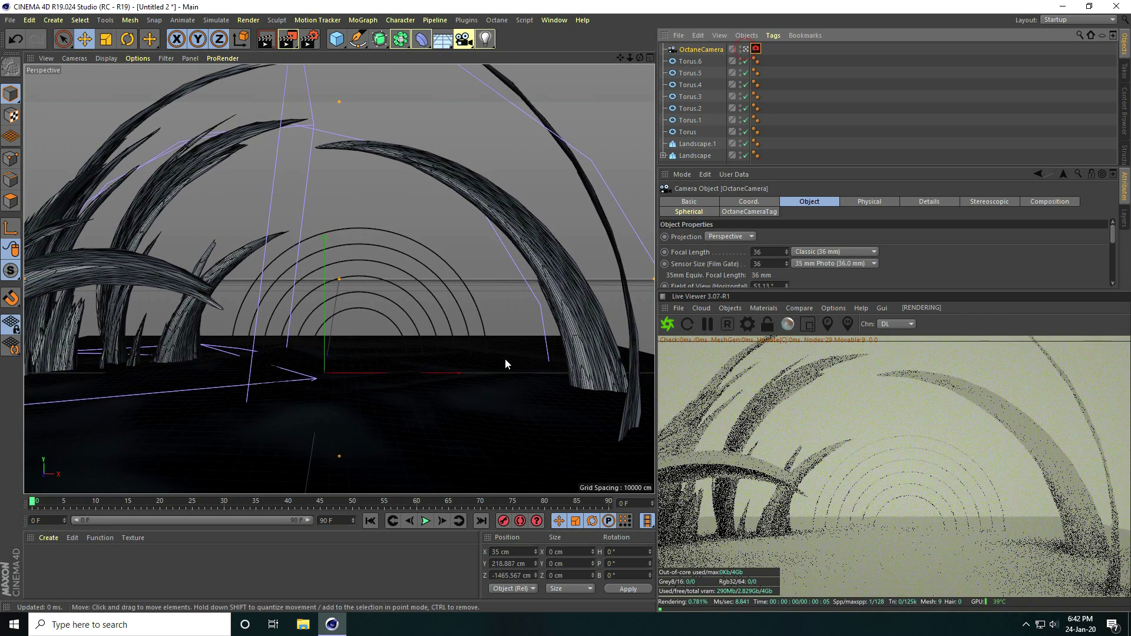
click(508, 562)
text(200)
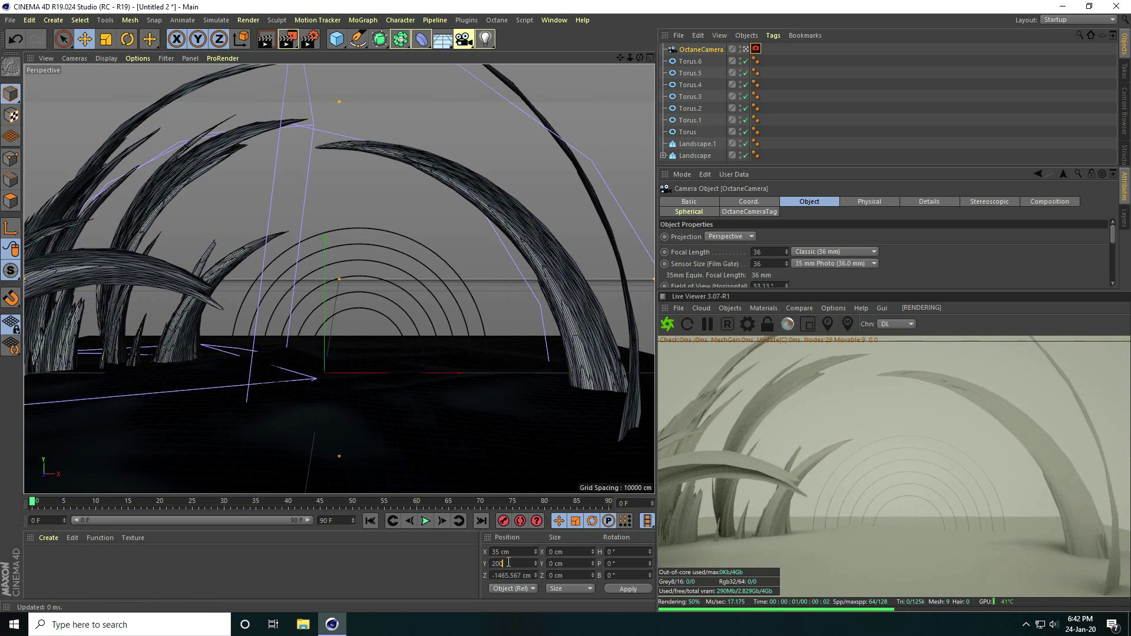
key(Return)
click(516, 576)
key(BackSpace)
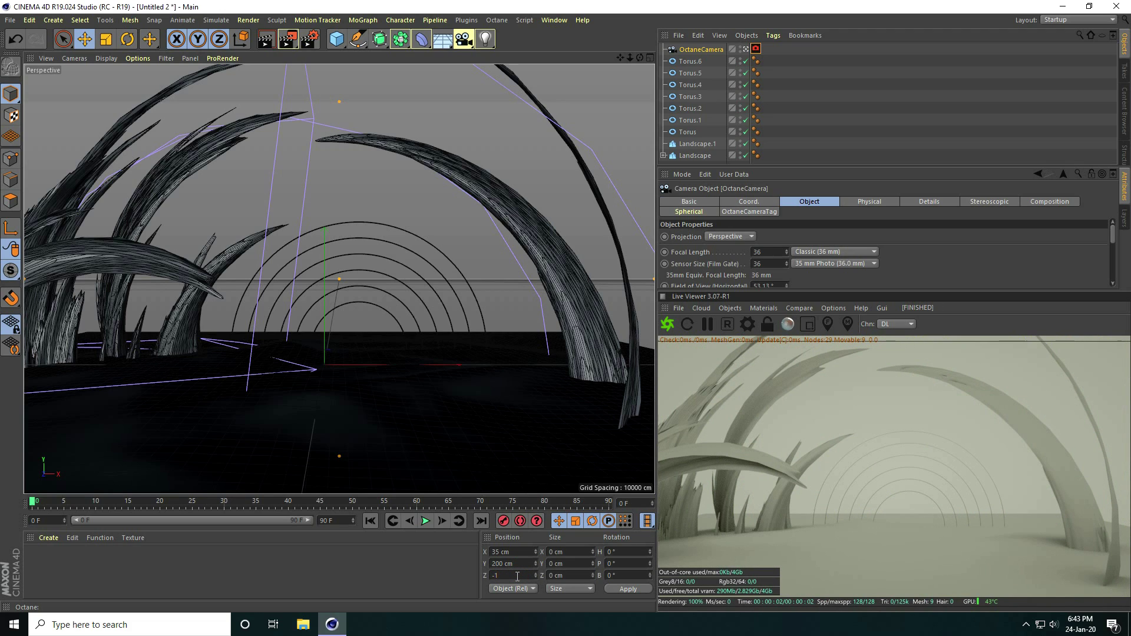
text(-1500)
key(Return)
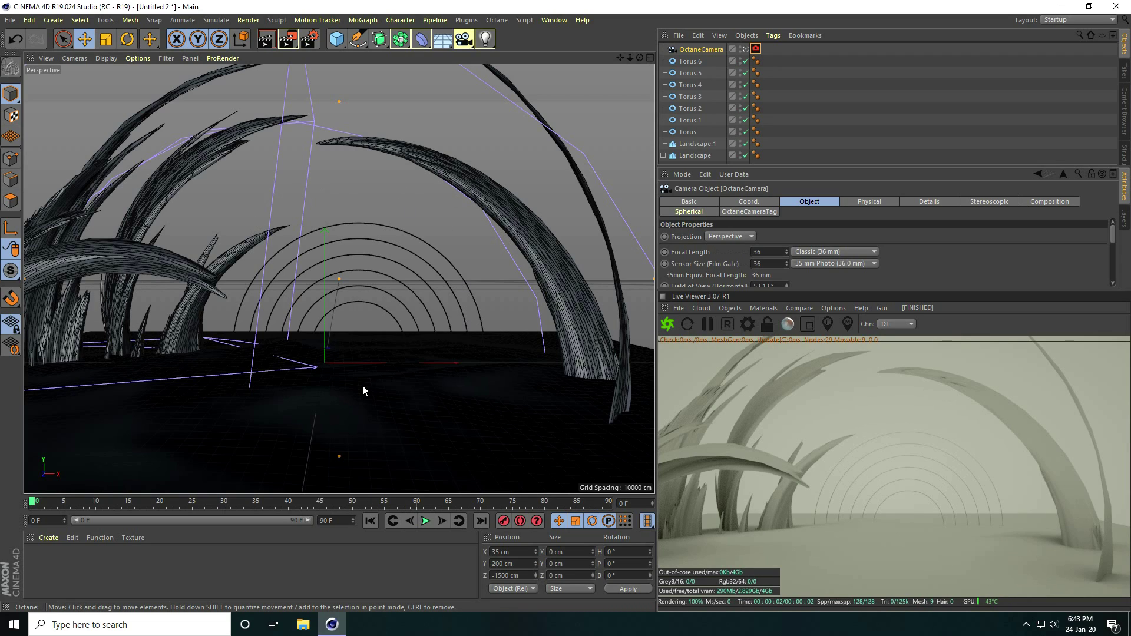
click(724, 308)
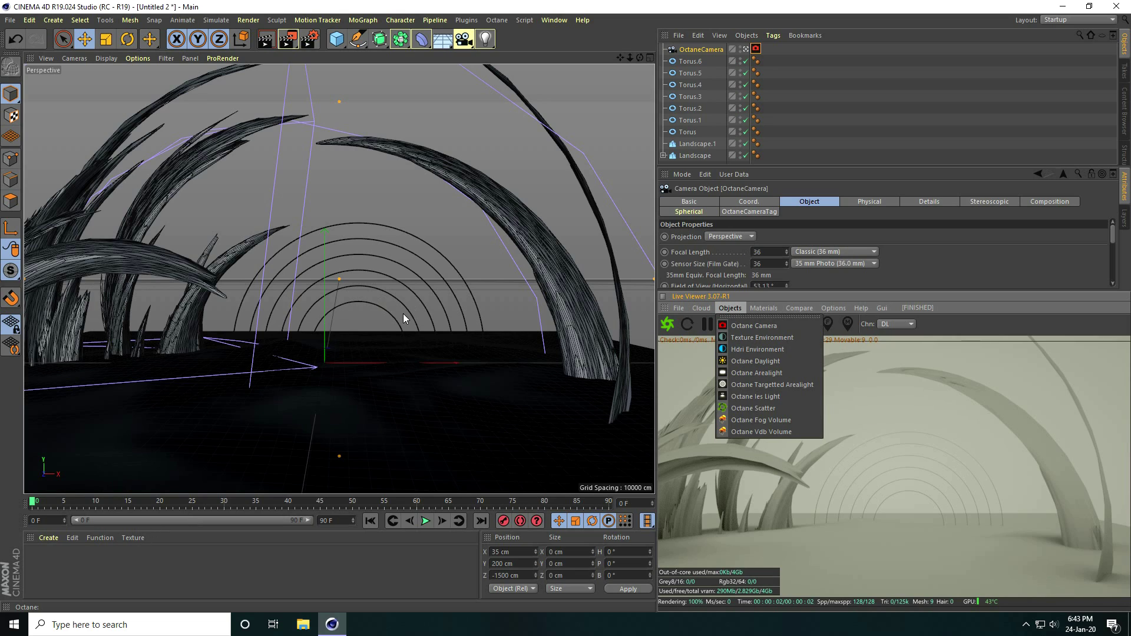
- Create a new Octane material with blackbody emission and surface brightness enabled
click(58, 536)
click(57, 536)
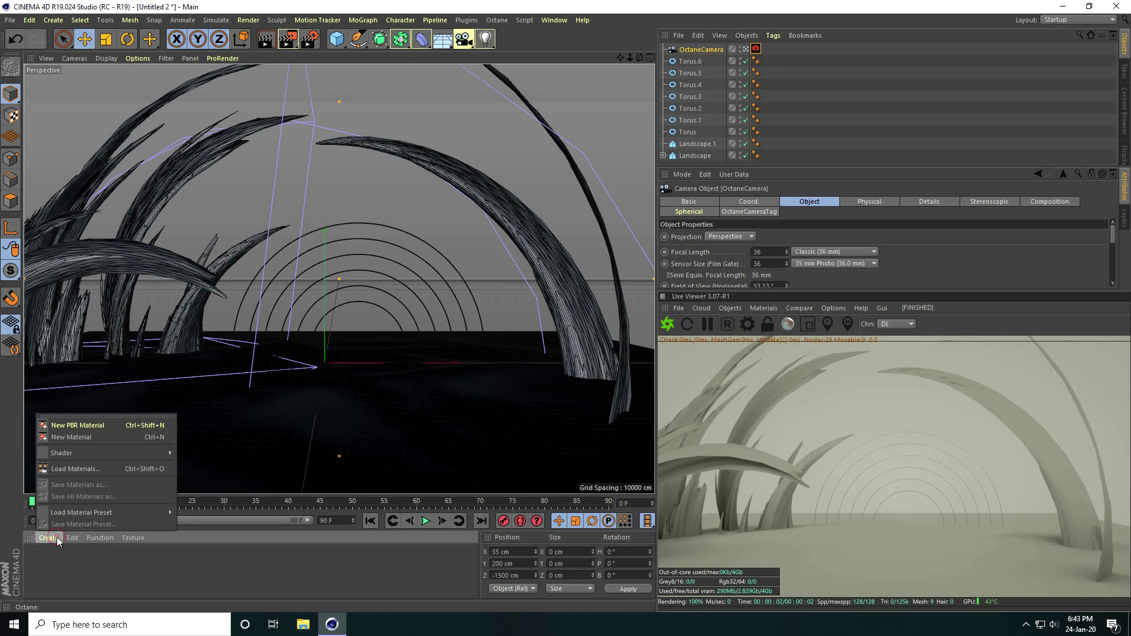
mouse_move(109, 454)
mouse_move(199, 429)
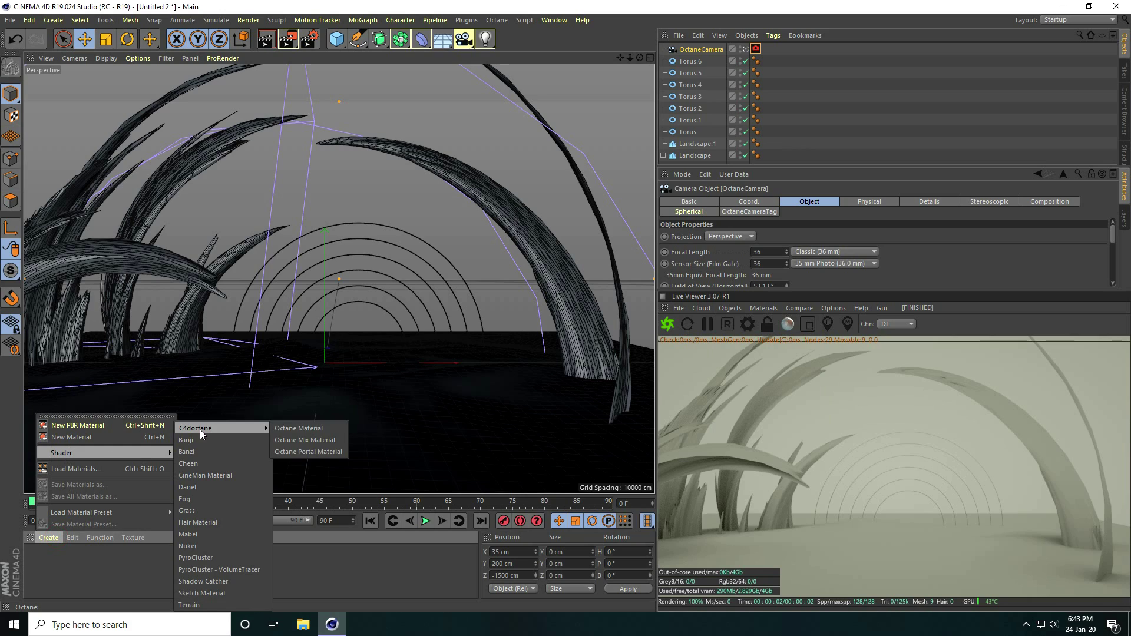
click(305, 427)
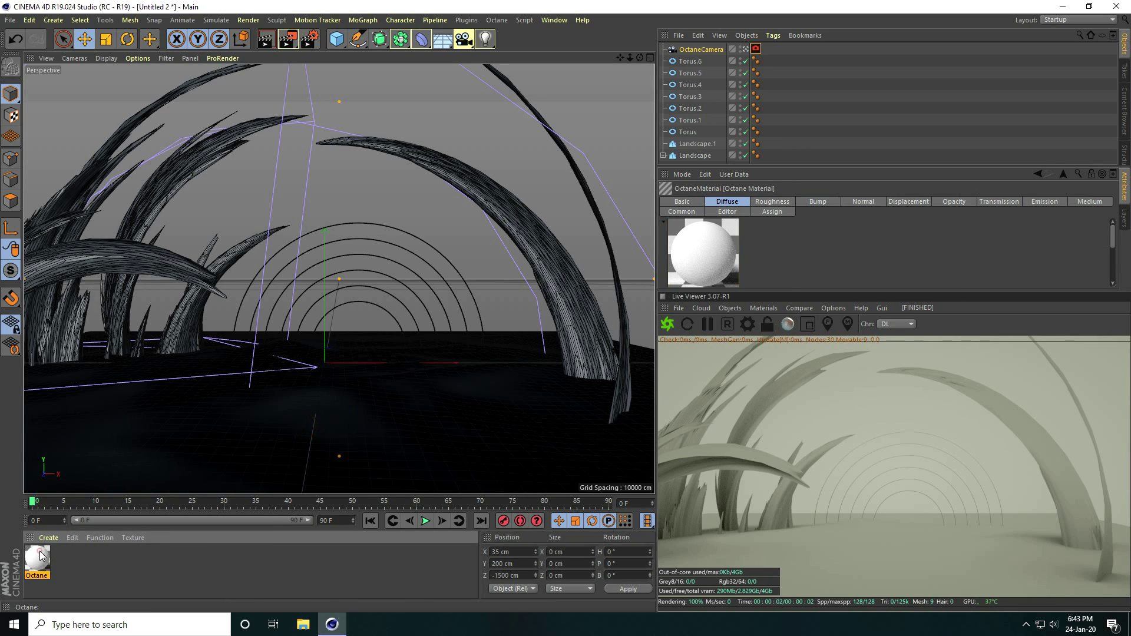
double_click(40, 550)
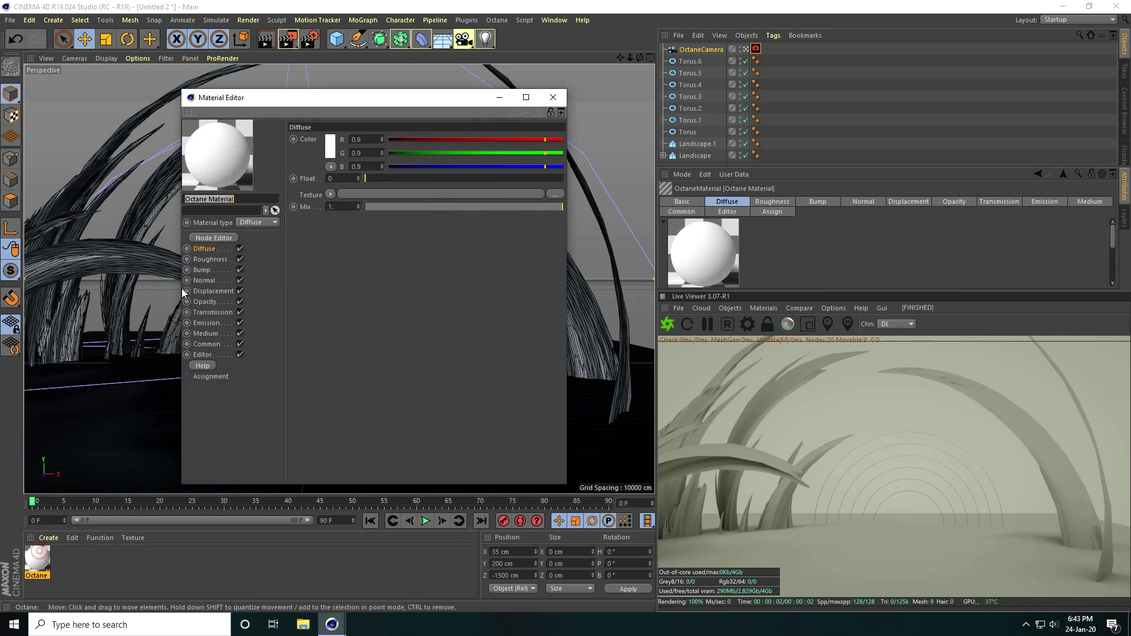
click(208, 323)
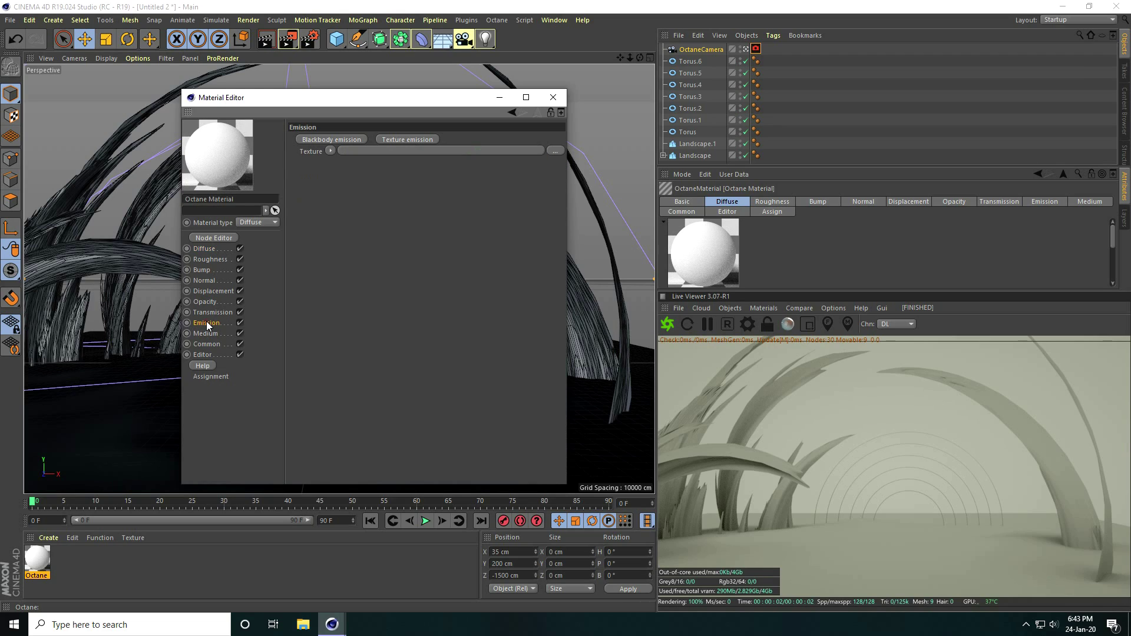
click(321, 139)
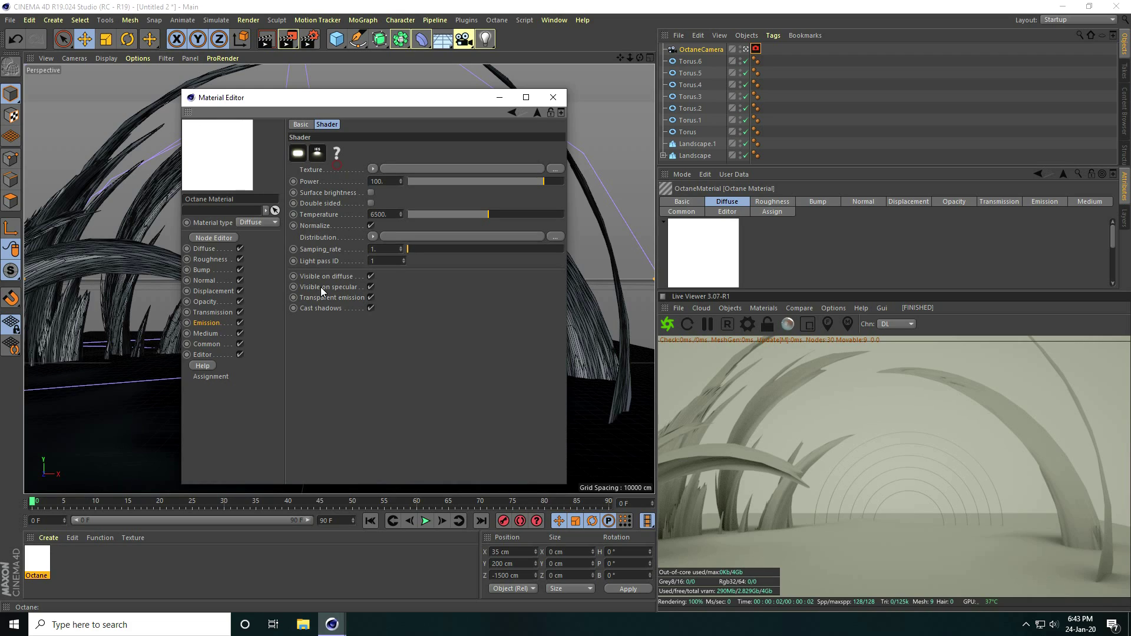
click(370, 193)
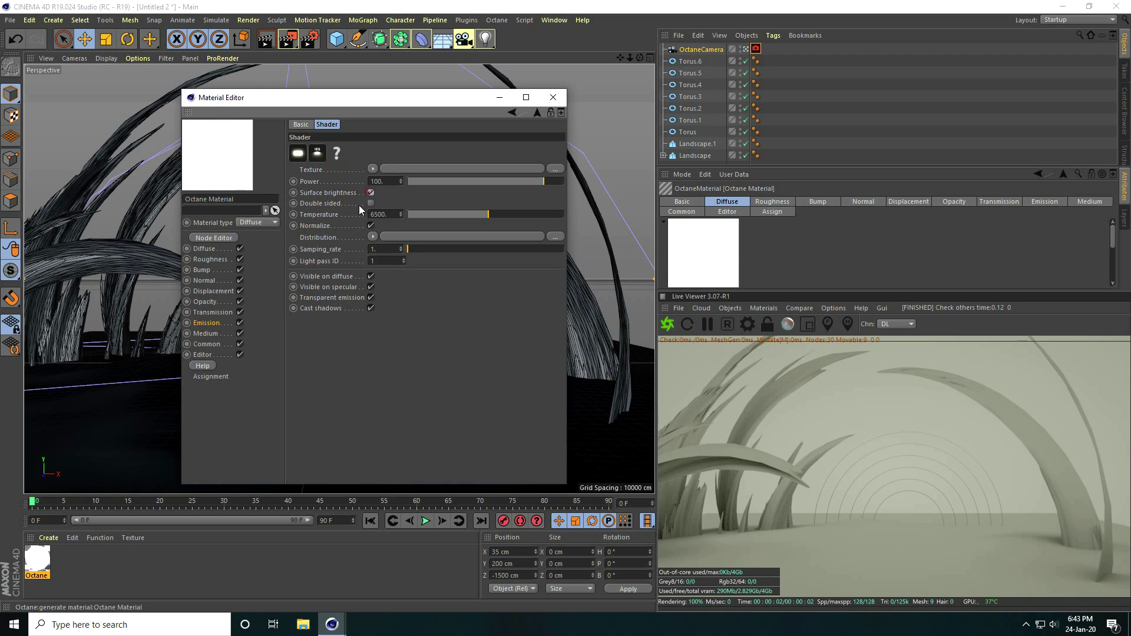
- Load an RgbSpectrum emission texture and set its colour to purple, hue 280°
click(372, 169)
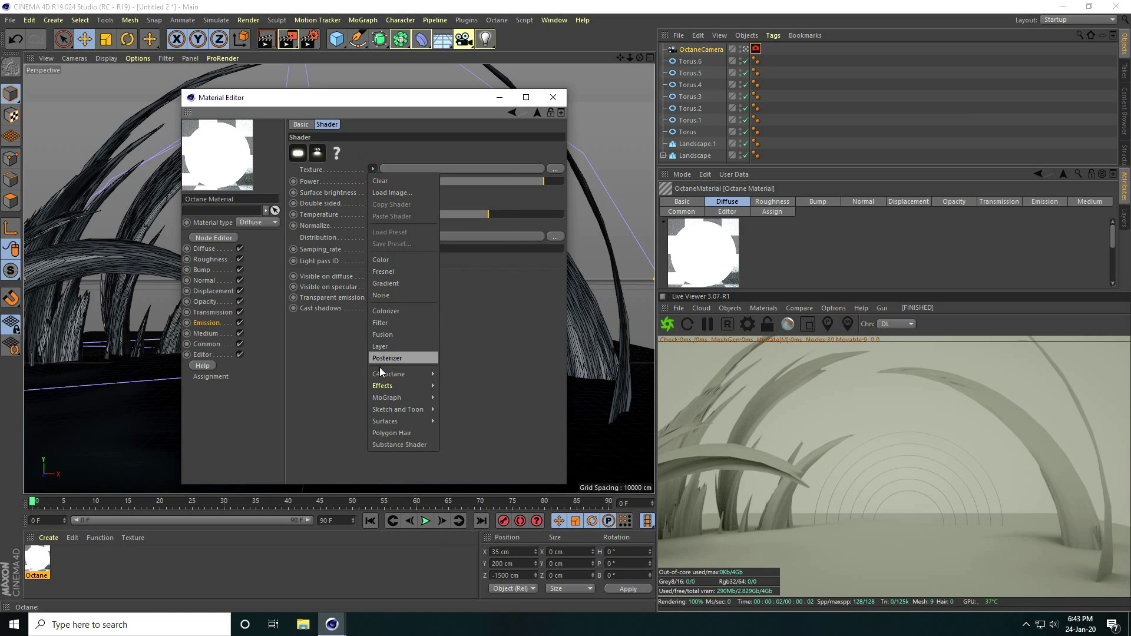
mouse_move(383, 374)
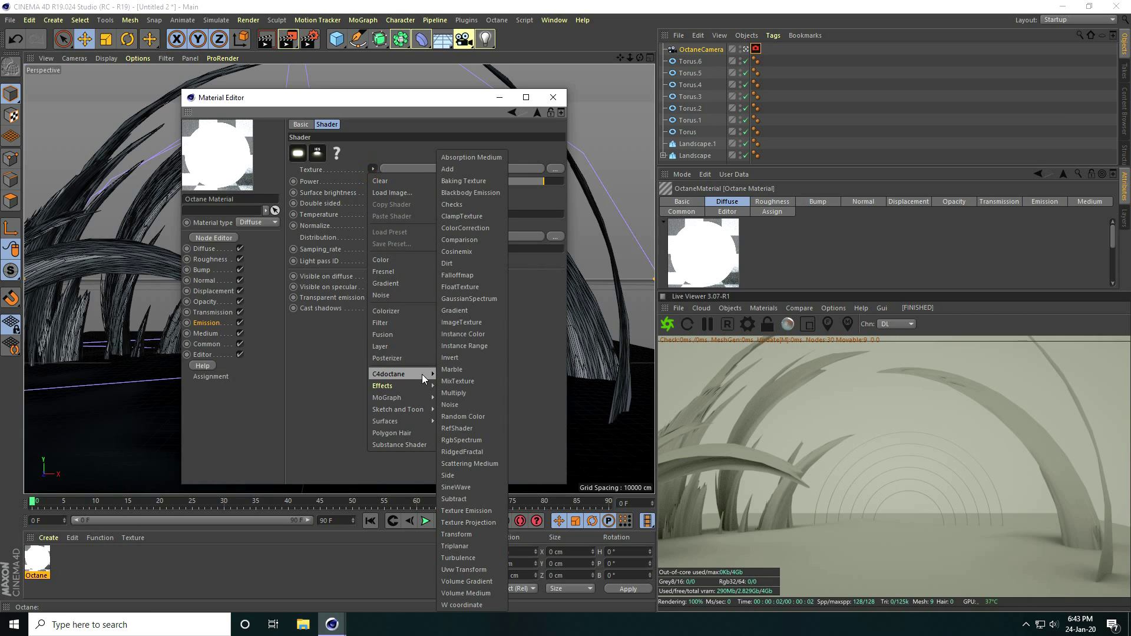
click(482, 440)
click(383, 196)
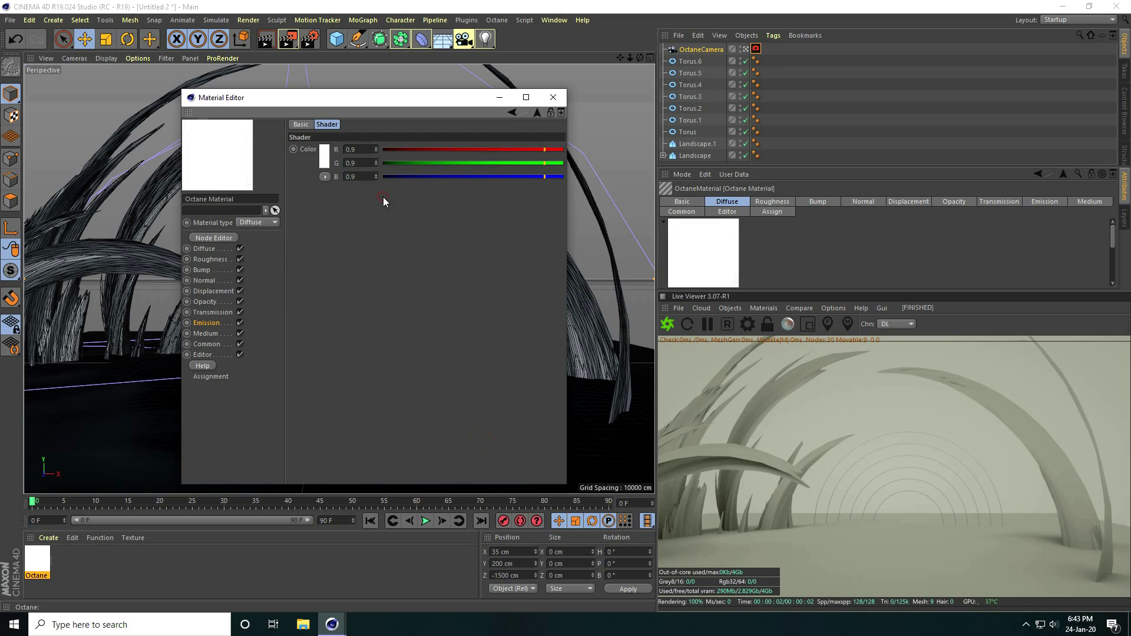
click(324, 156)
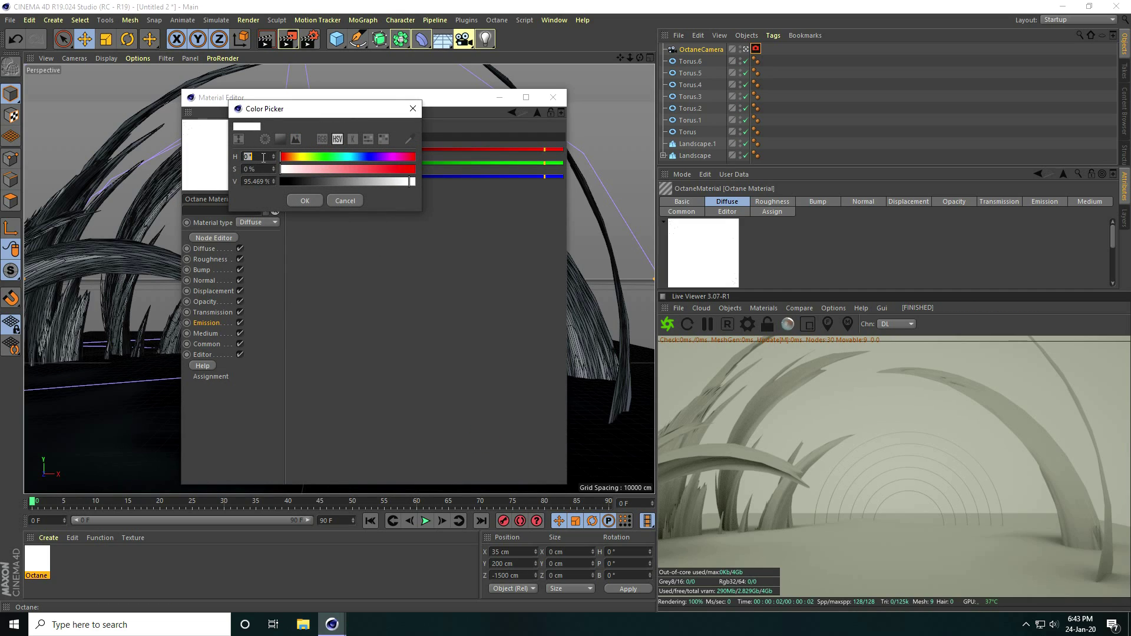
drag(344, 160, 369, 159)
click(274, 159)
click(414, 169)
click(417, 182)
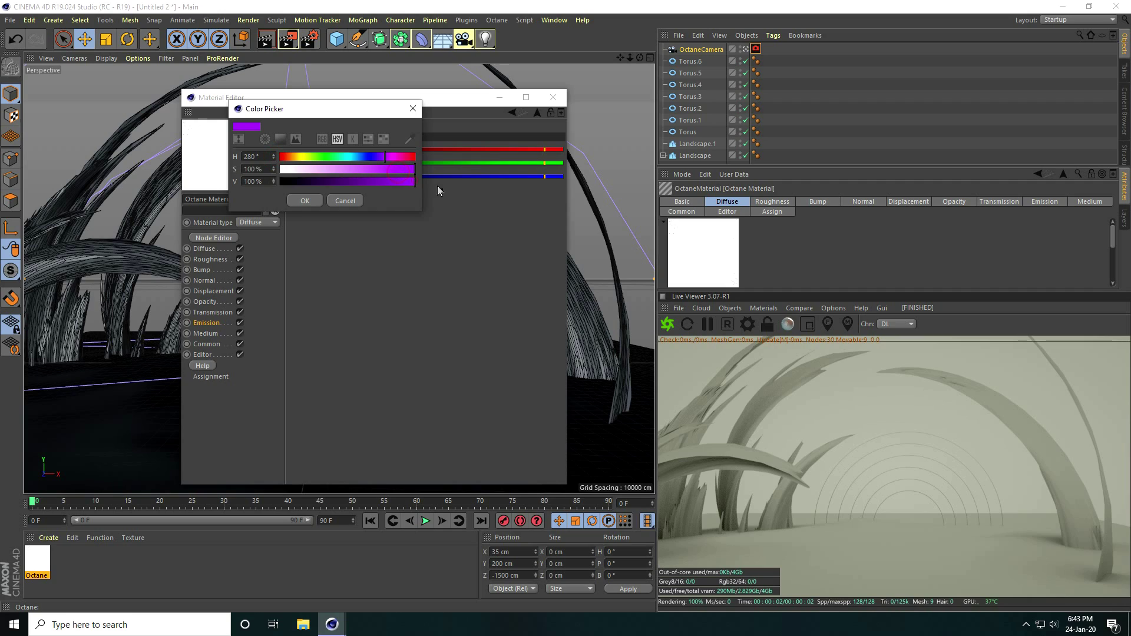
click(305, 201)
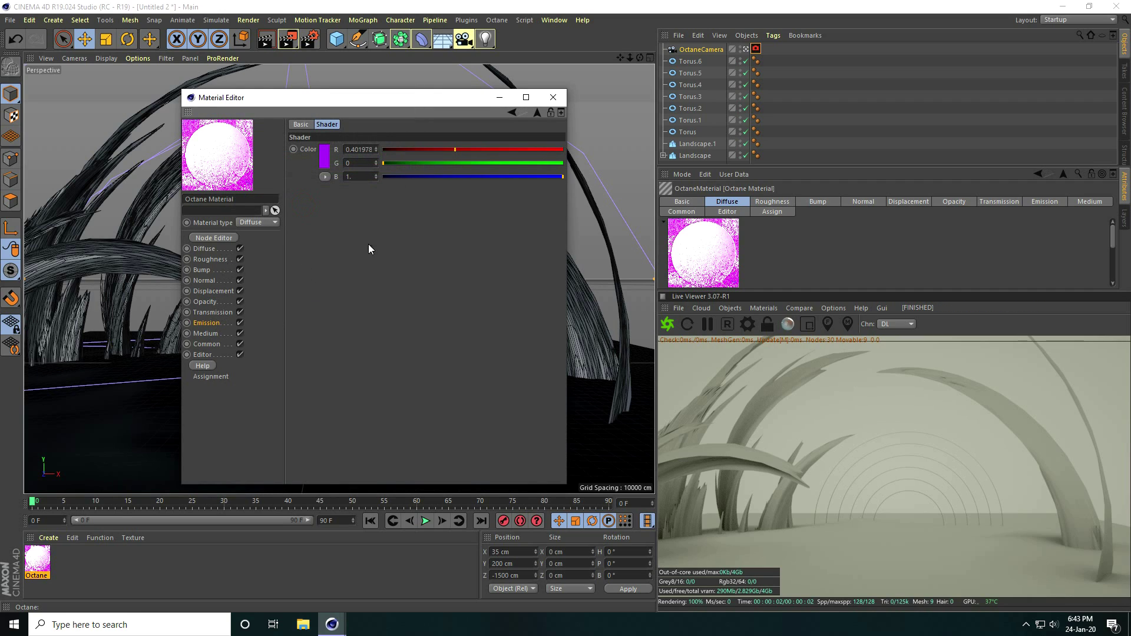
click(512, 112)
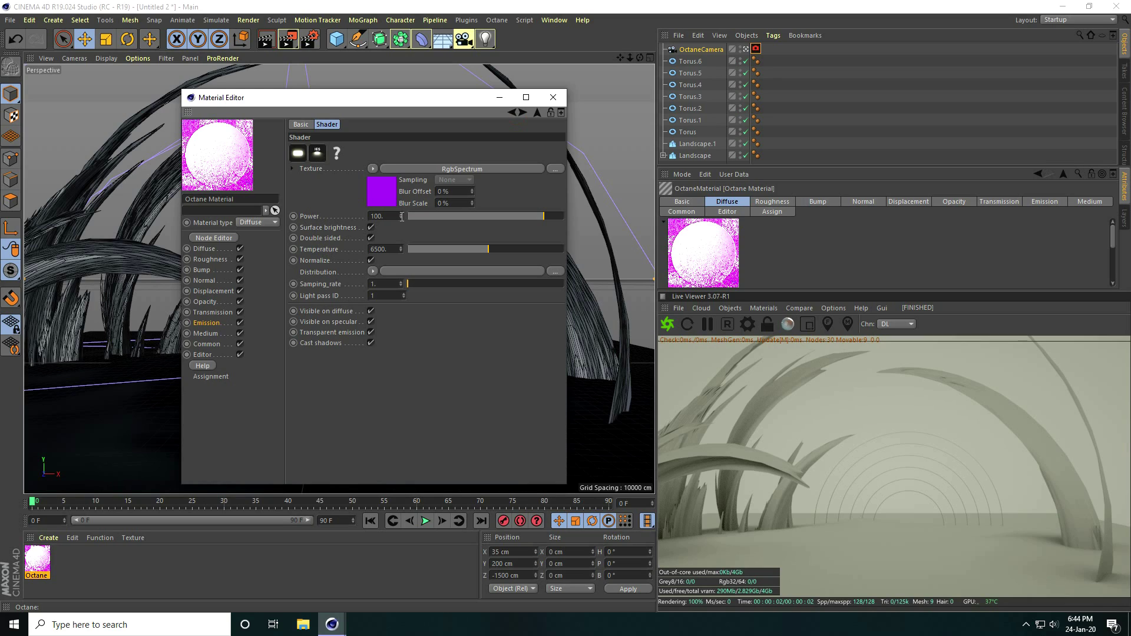
- Set the emission power to 150
drag(388, 215, 361, 214)
text(1500)
key(BackSpace)
key(Return)
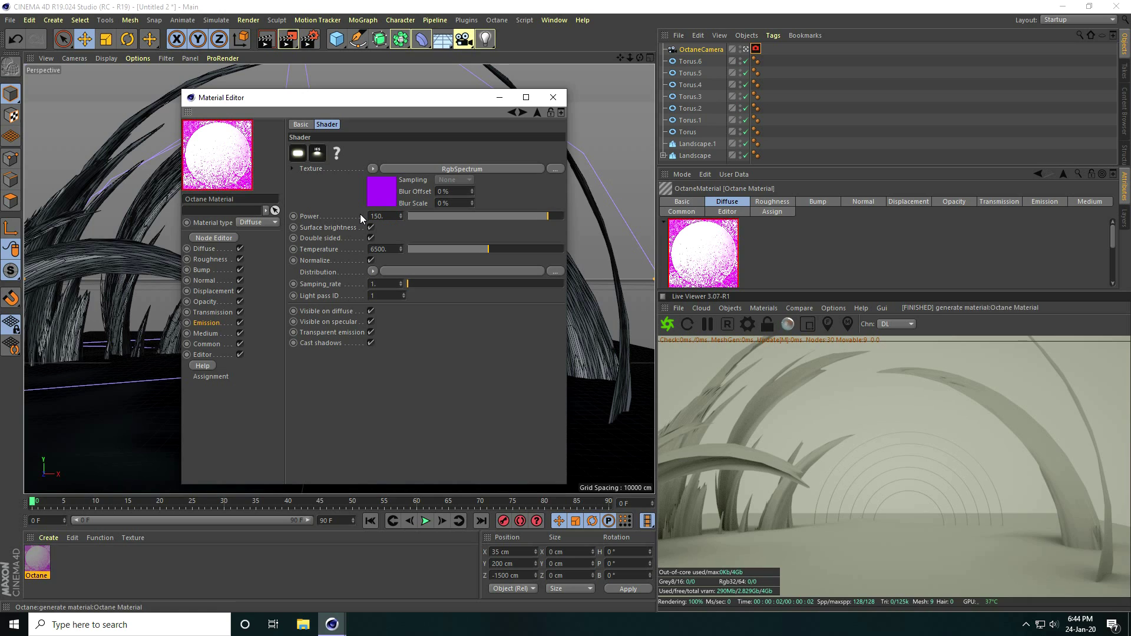
click(552, 96)
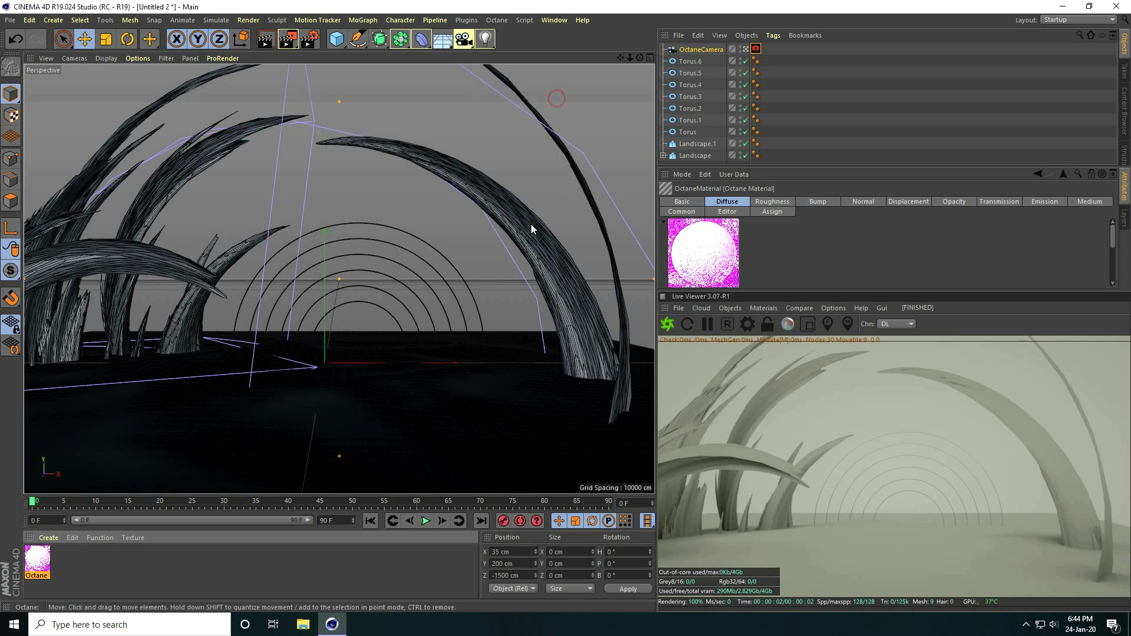
- Apply the glowing material to Torus and make a copy of it
drag(672, 98, 690, 131)
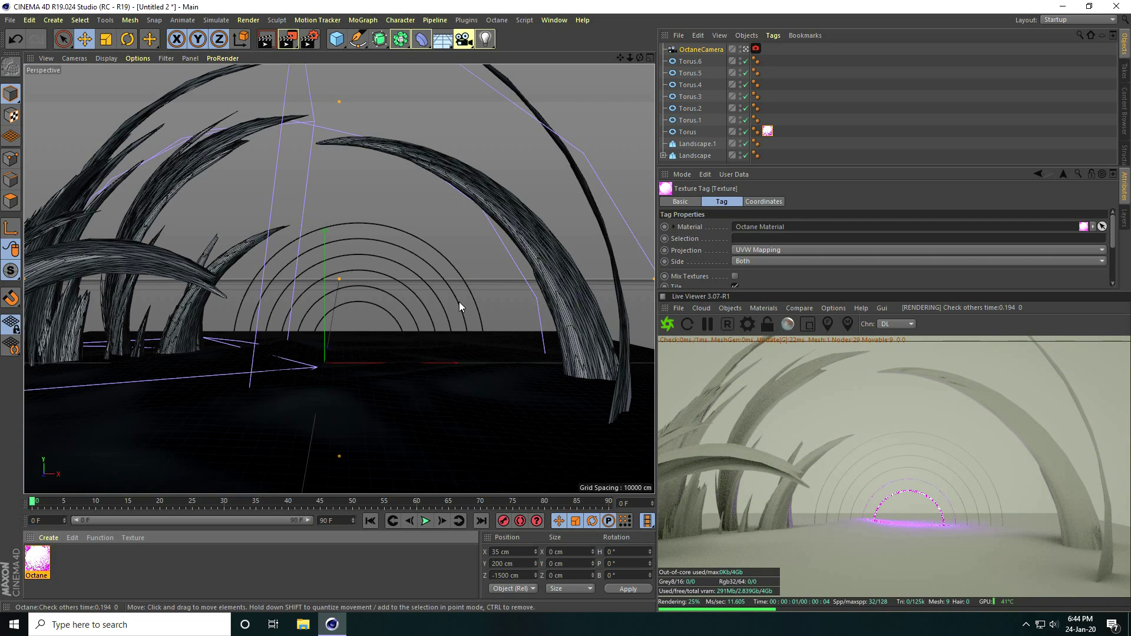
click(39, 560)
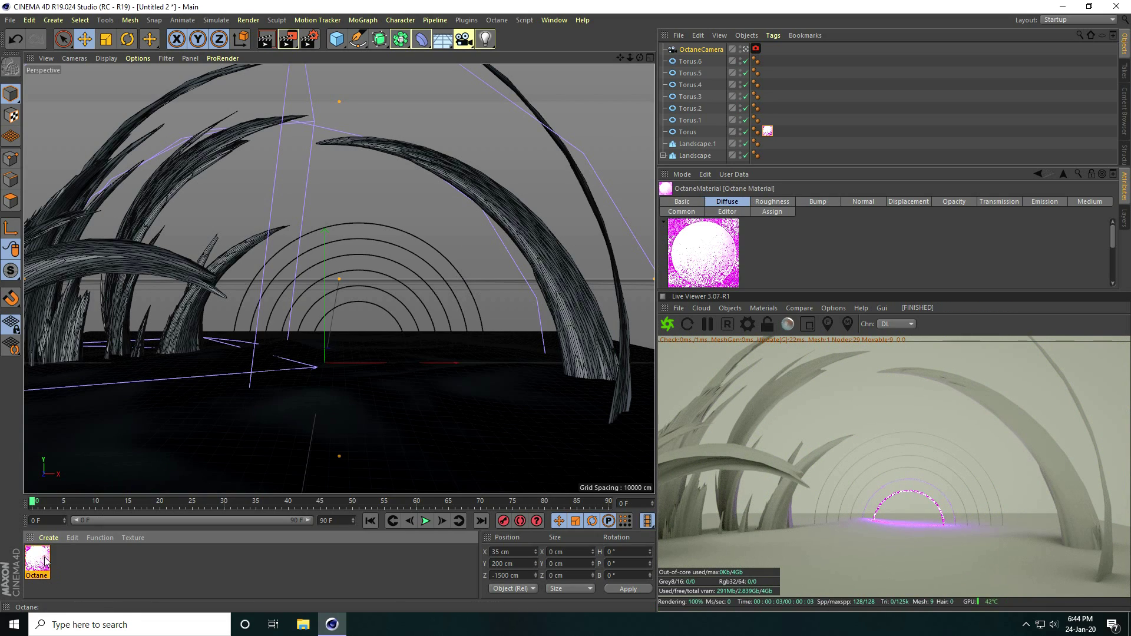
ctrl+drag(49, 567, 66, 562)
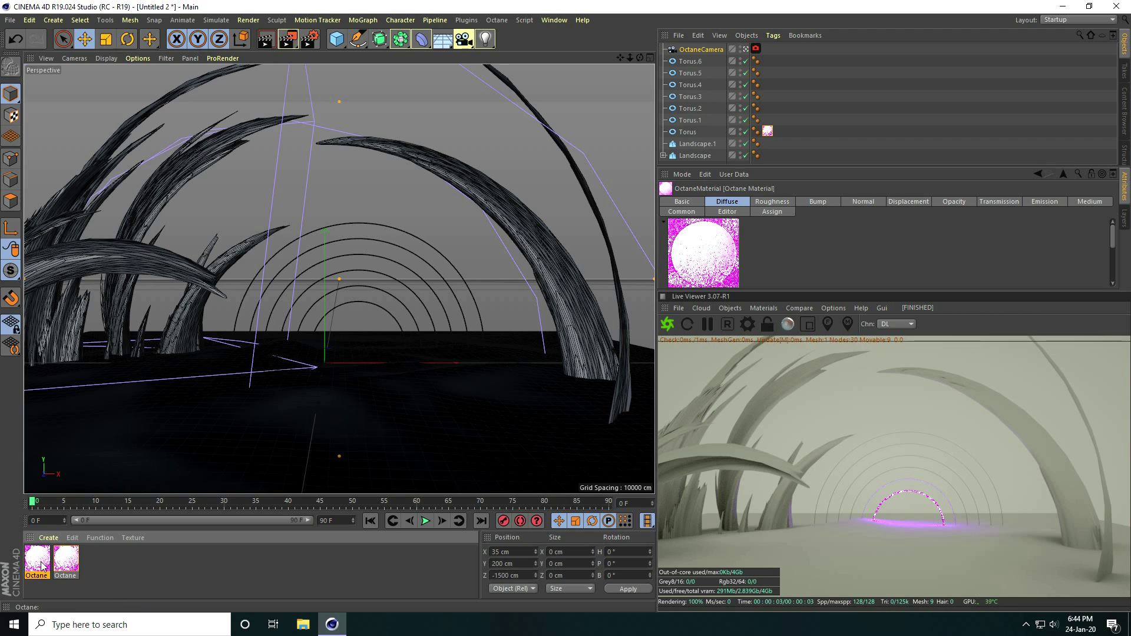
- Change the copy's emission colour to cyan (hue 196°) and apply it to Torus.1
double_click(39, 560)
click(333, 168)
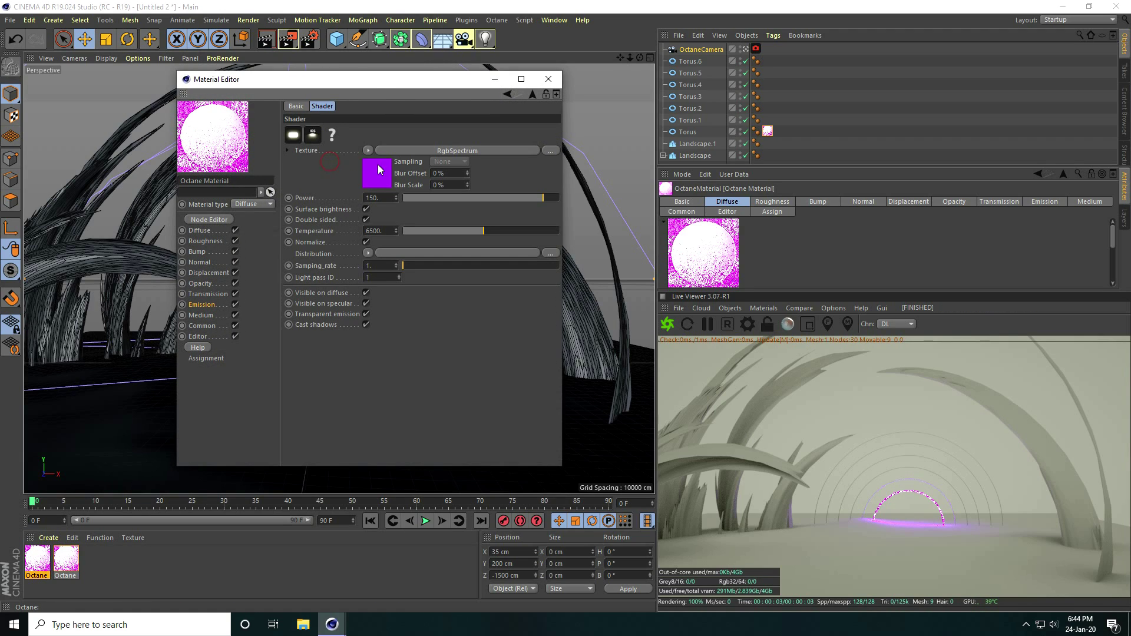
click(379, 170)
click(324, 141)
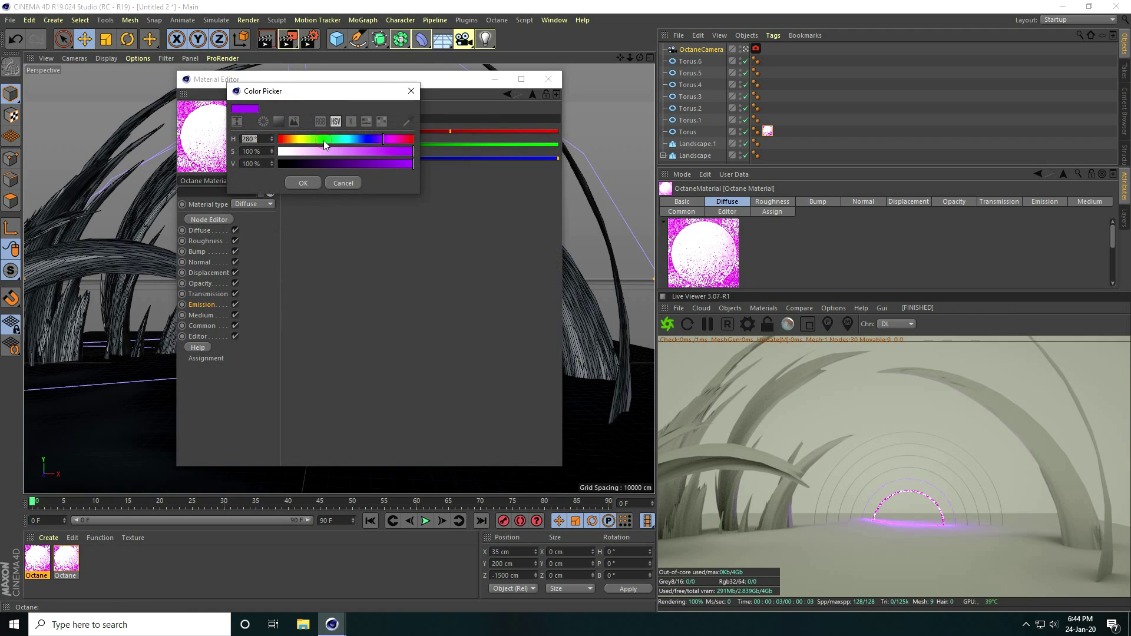
drag(380, 136, 351, 139)
click(272, 137)
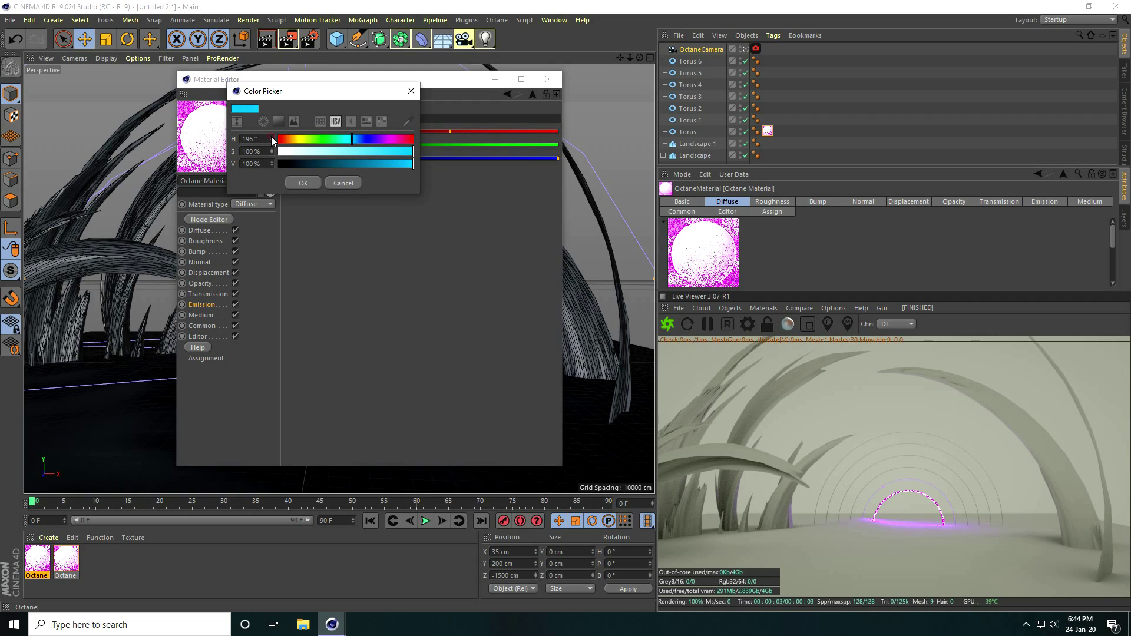
click(315, 183)
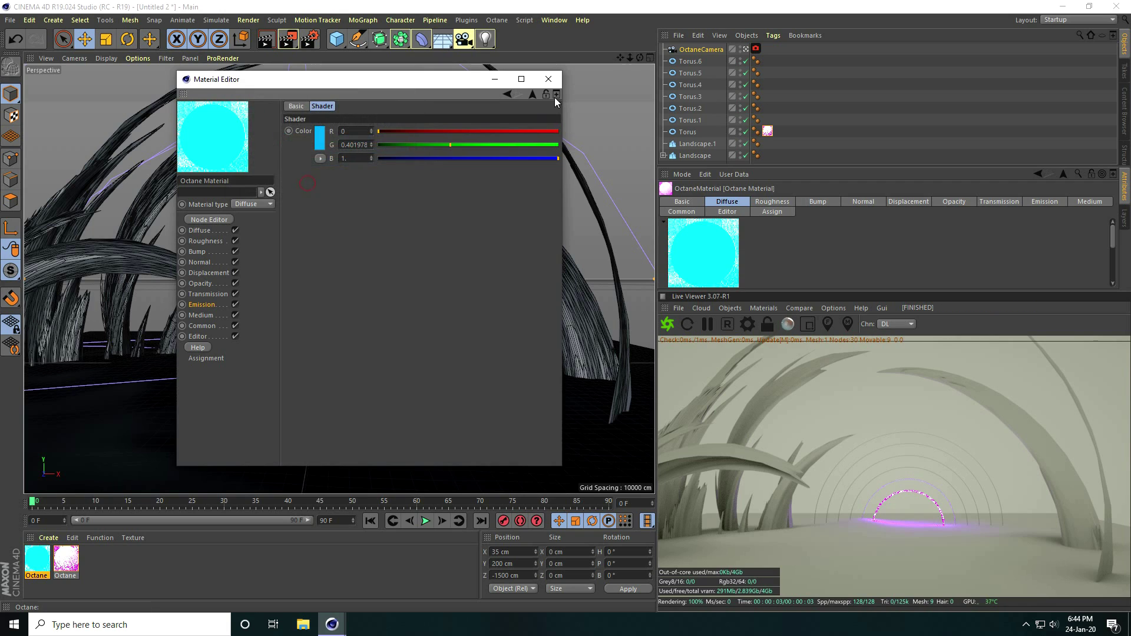
click(548, 79)
drag(37, 560, 701, 120)
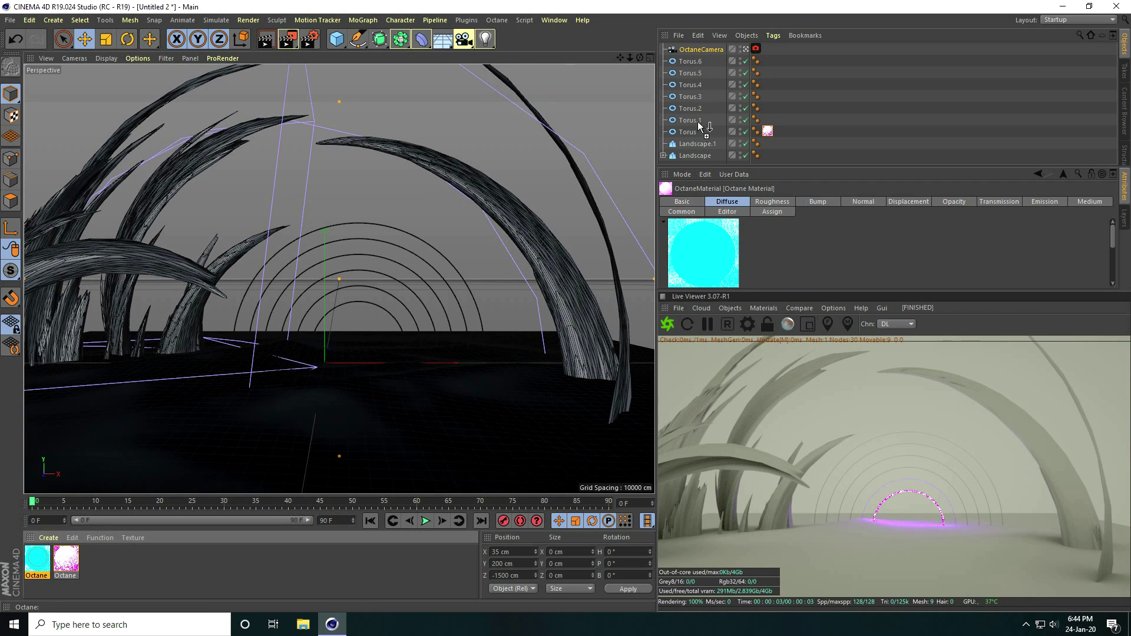
click(37, 563)
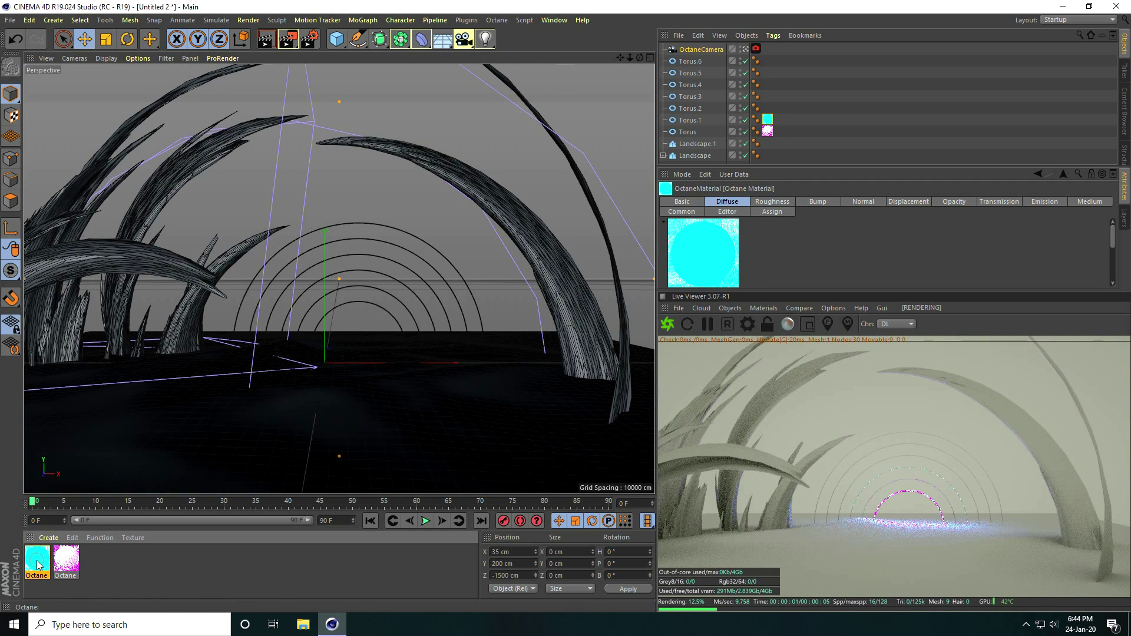
- Duplicate the material, make its emission green, and apply it to Torus.2
key(ctrl+c)
key(ctrl+v)
double_click(37, 562)
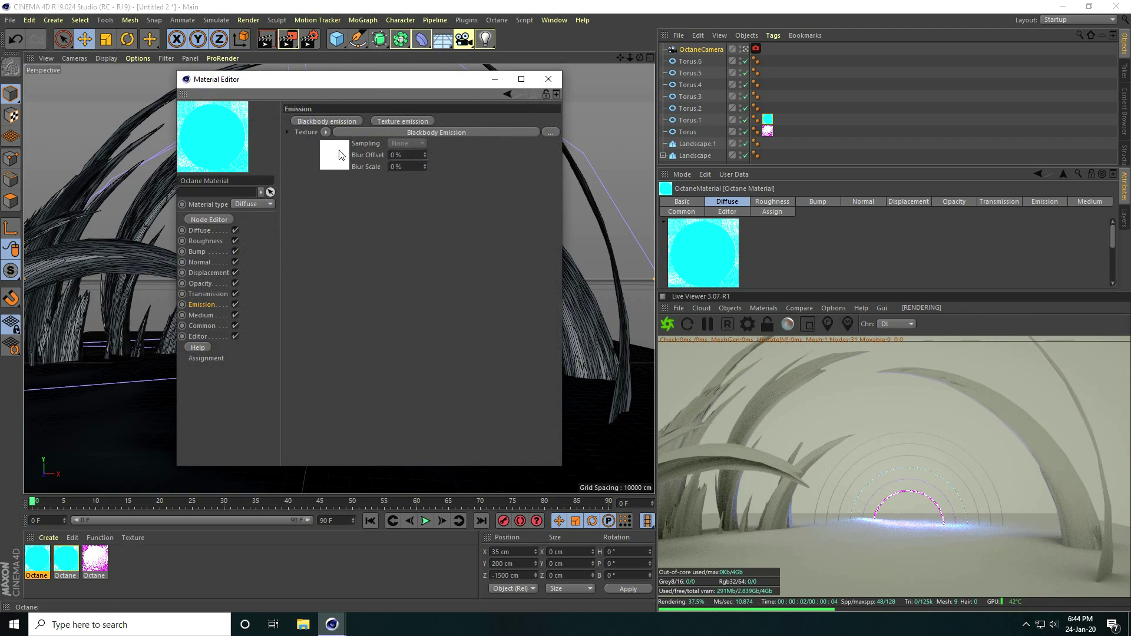
click(331, 155)
click(376, 171)
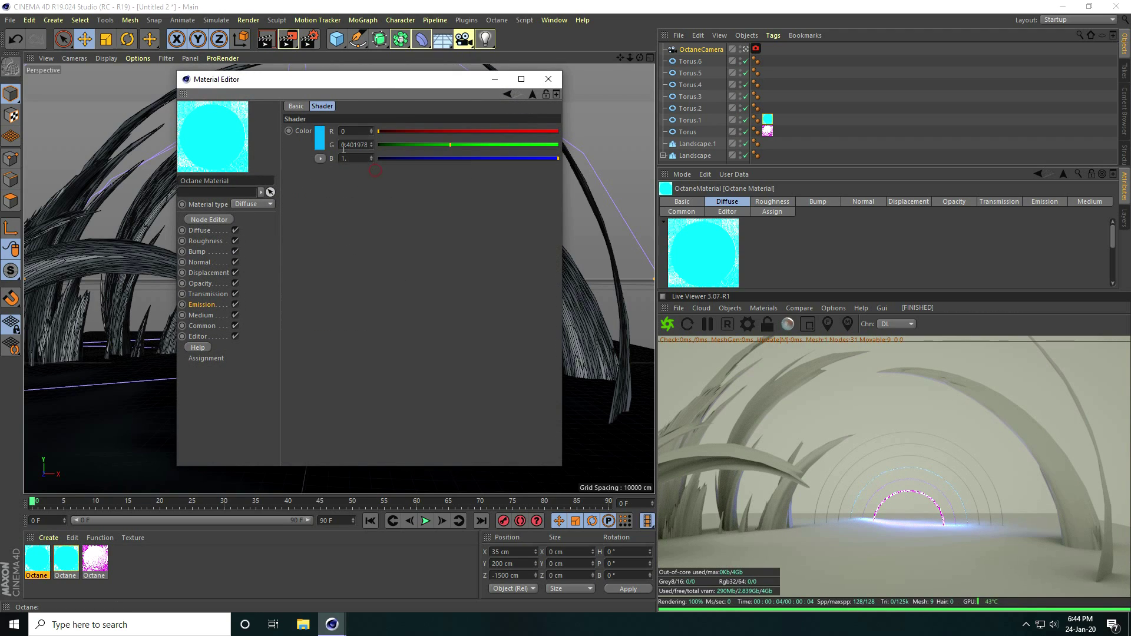
click(320, 143)
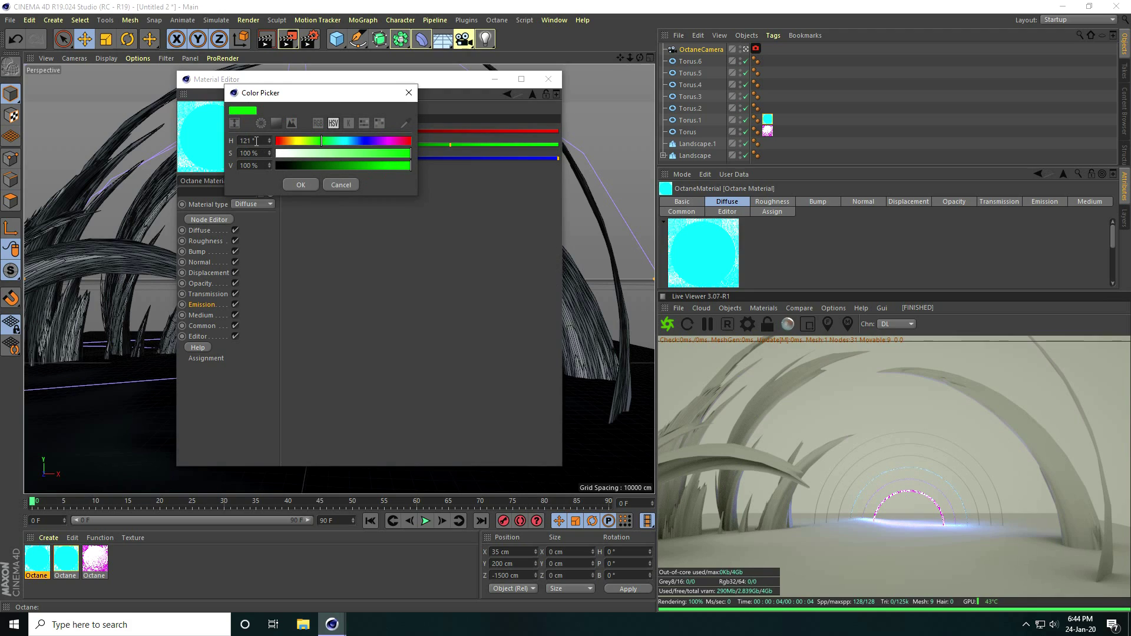
click(297, 185)
click(548, 79)
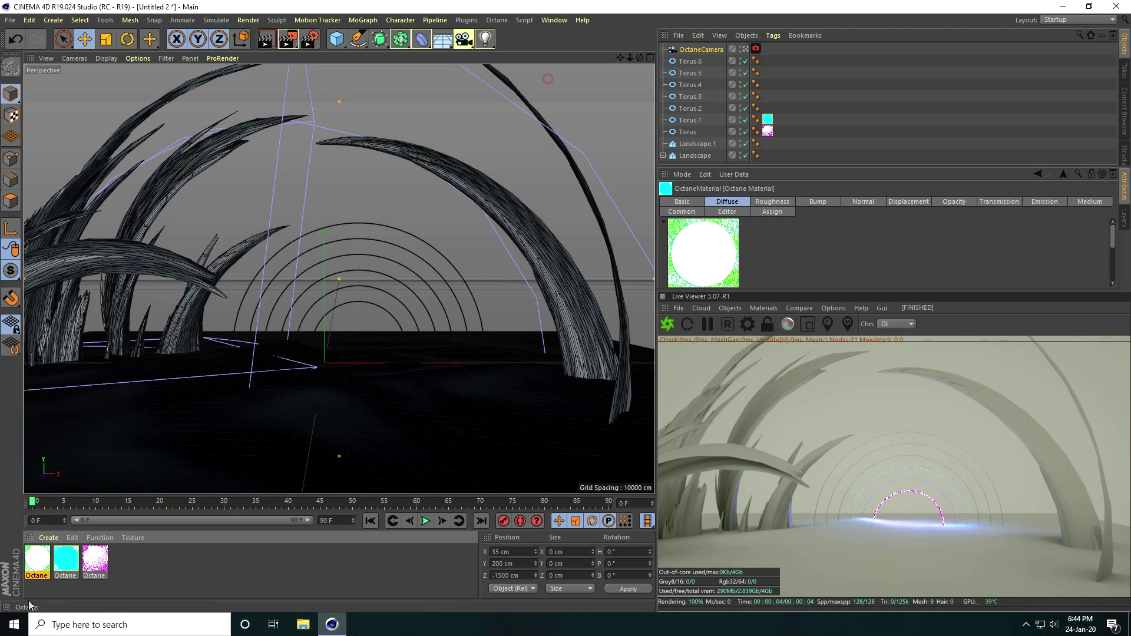
drag(37, 559, 696, 109)
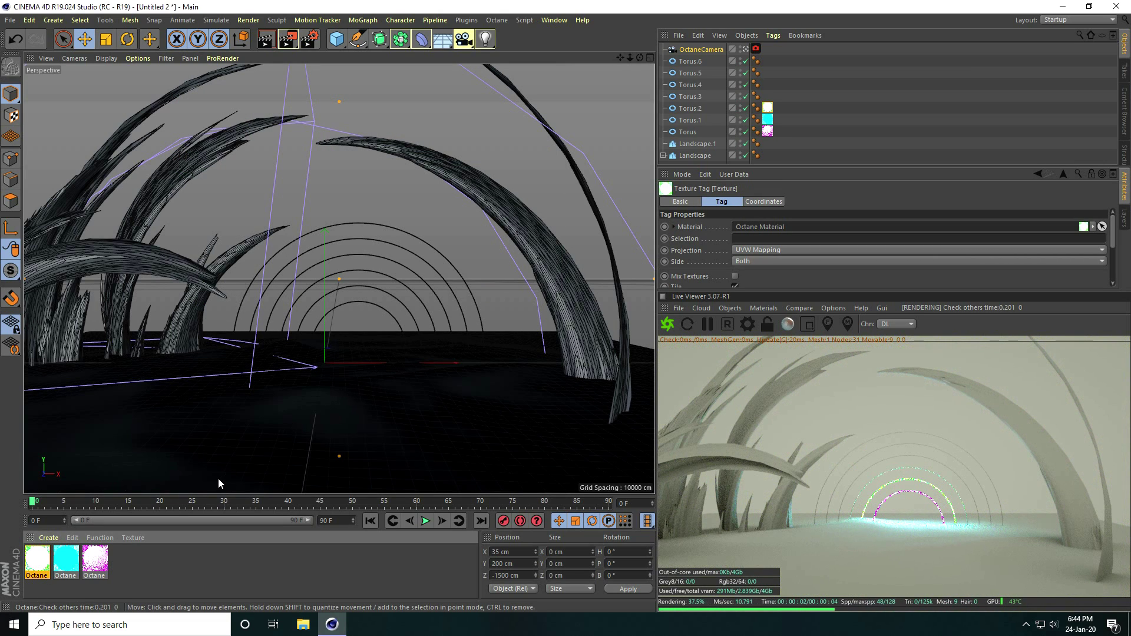
click(36, 567)
- Duplicate it again, set the emission hue to 50 for yellow, and apply to Torus.3
key(ctrl+c)
key(ctrl+v)
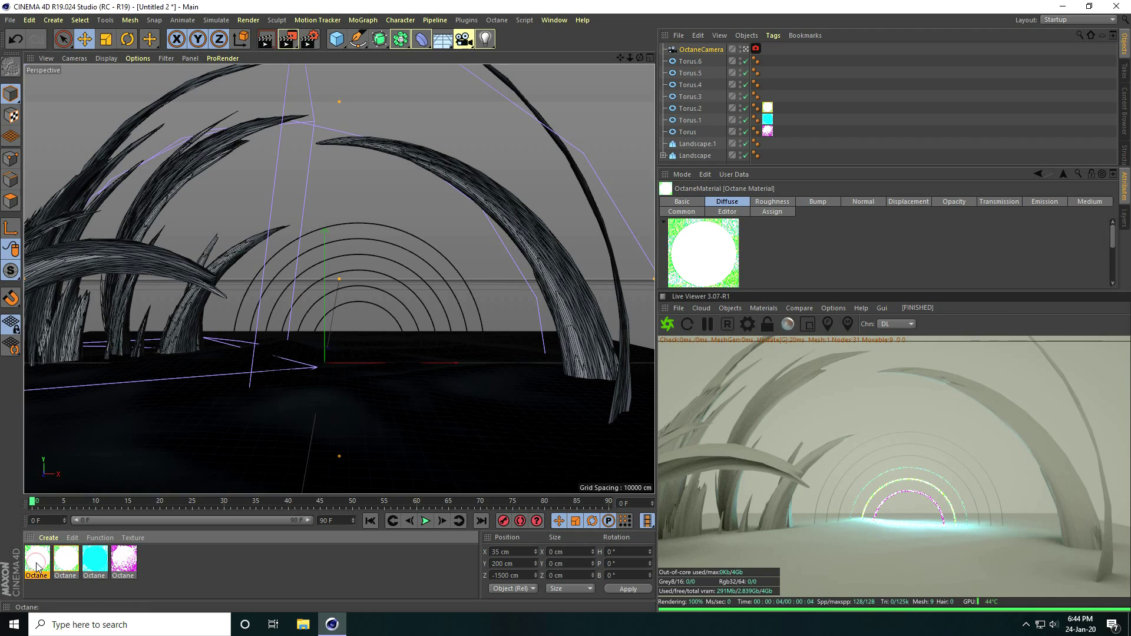
double_click(36, 562)
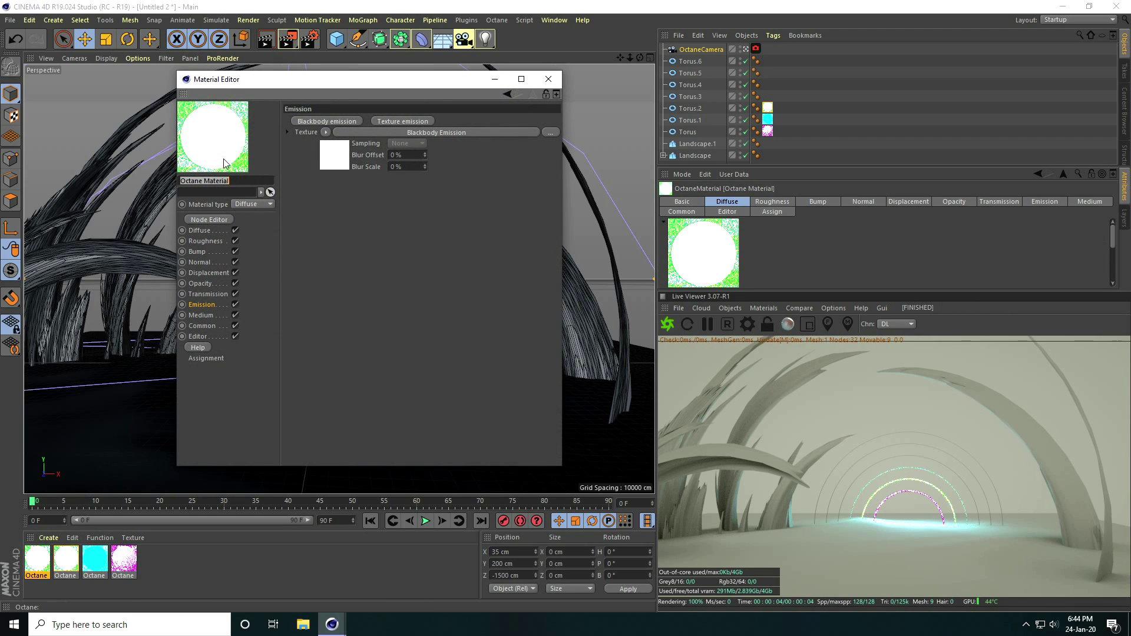
click(329, 155)
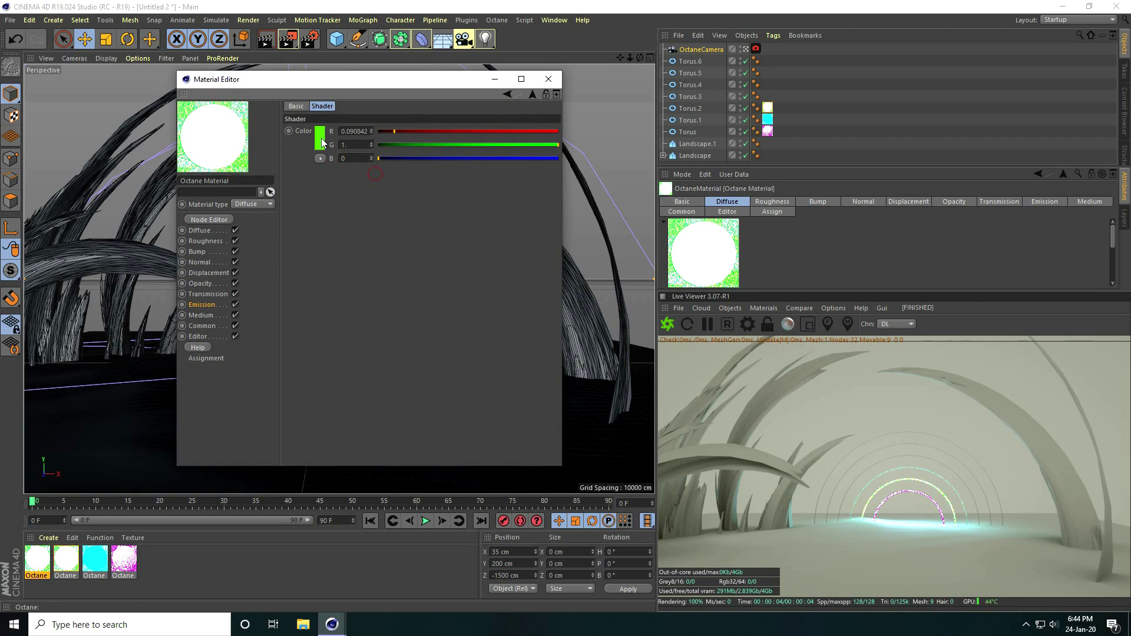
click(321, 140)
text(5)
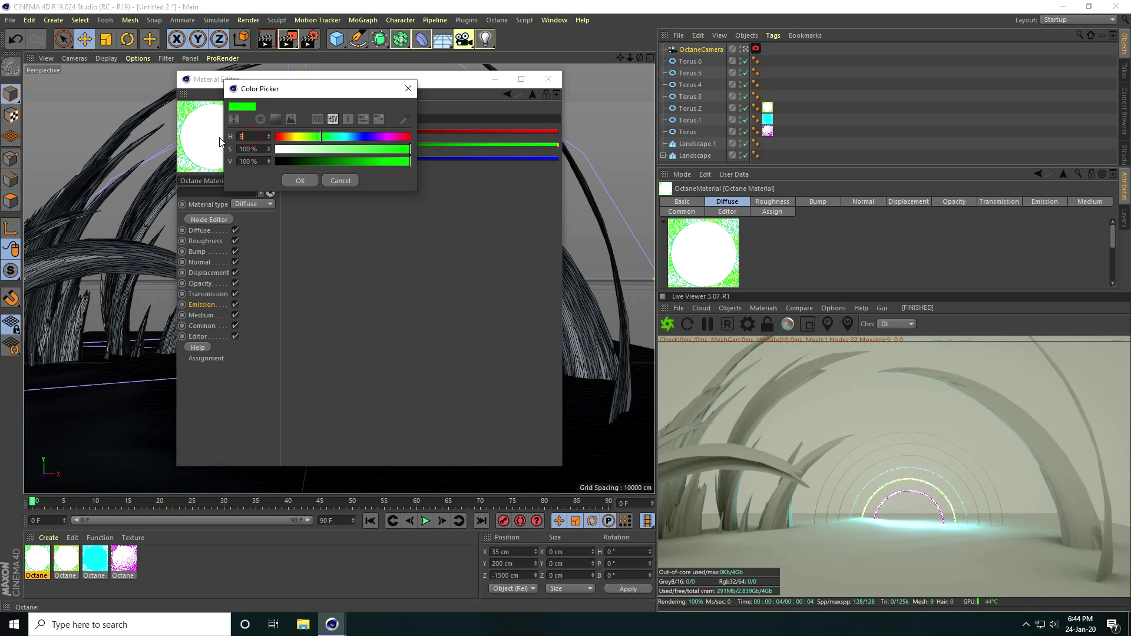
text(0)
key(Return)
click(291, 178)
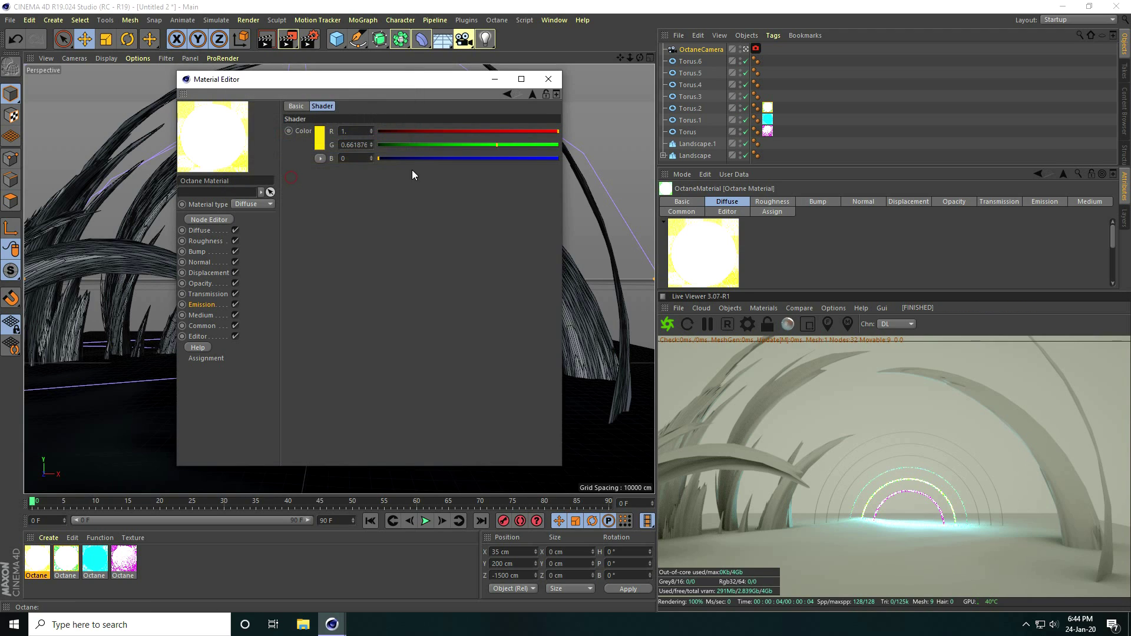
click(550, 79)
drag(37, 560, 686, 97)
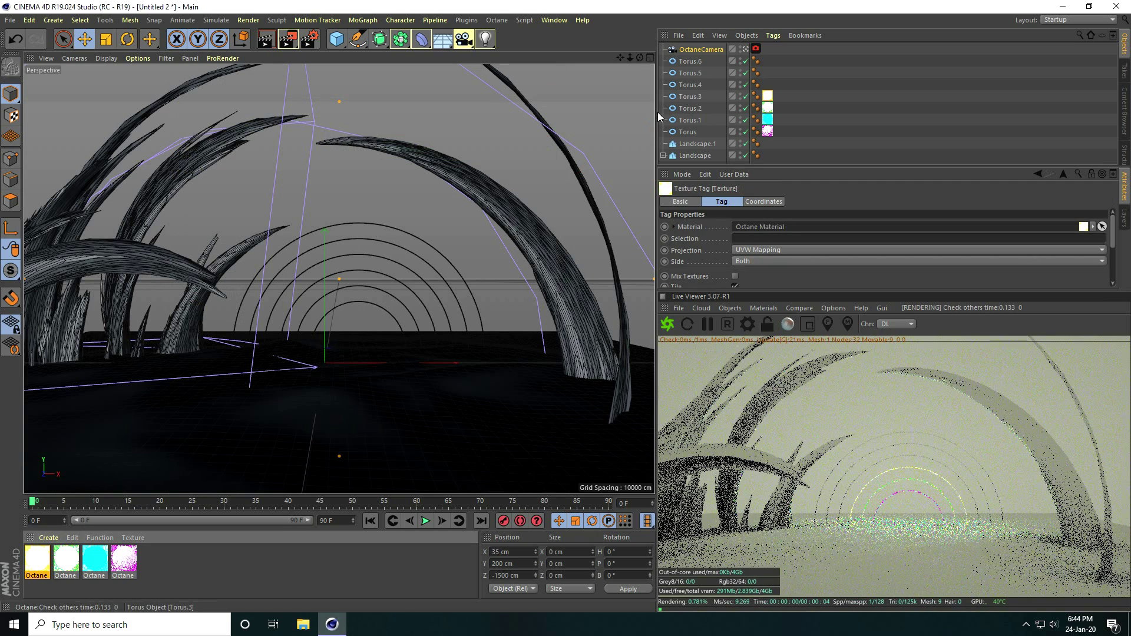
click(36, 562)
key(ctrl+c)
key(ctrl+v)
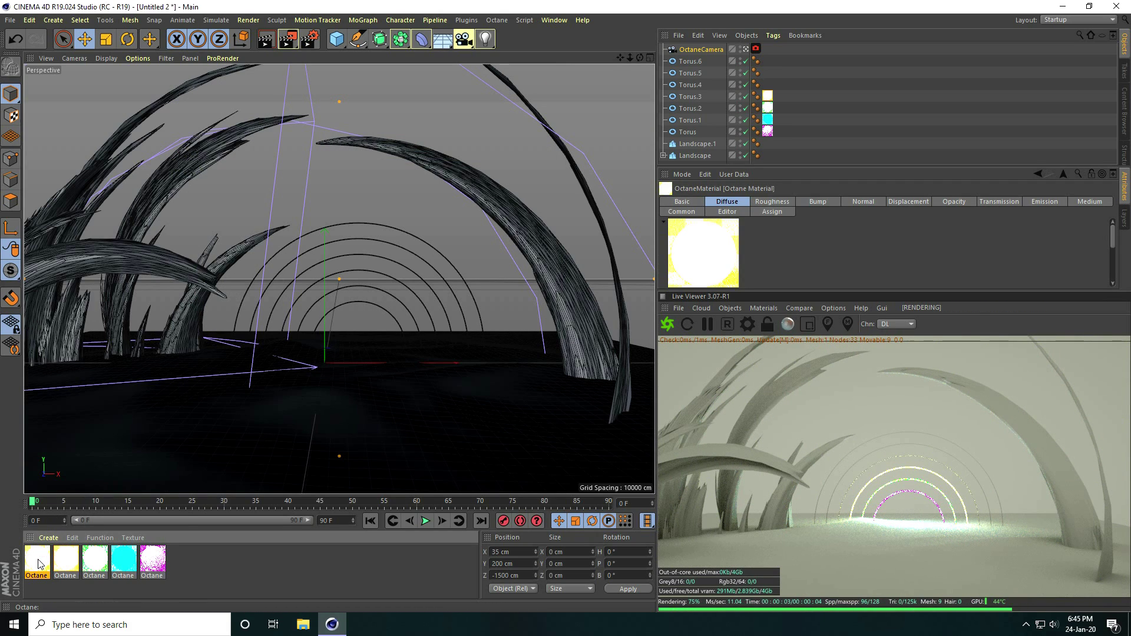
- Set a material copy's emission hue to 25 for orange and apply it to Torus.4
double_click(38, 562)
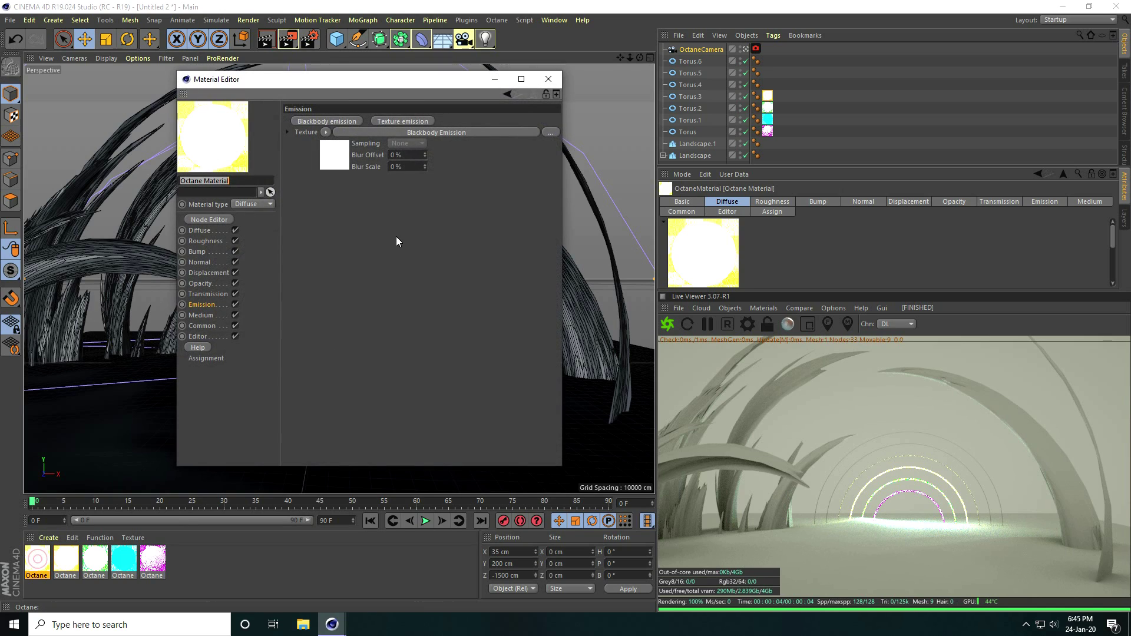
click(323, 159)
click(385, 176)
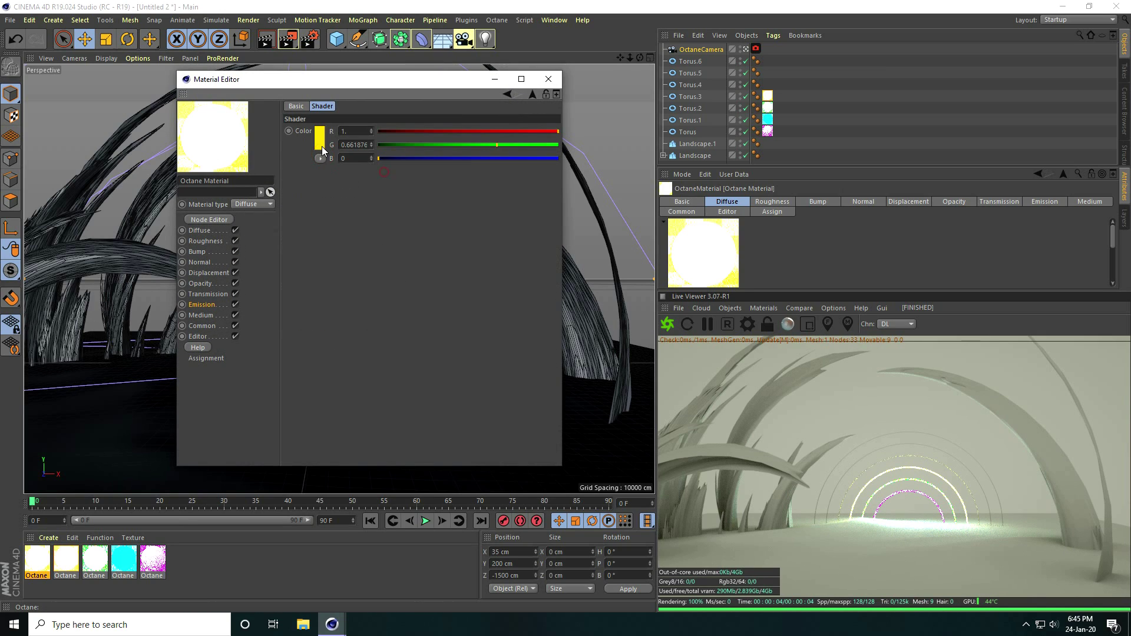
click(322, 146)
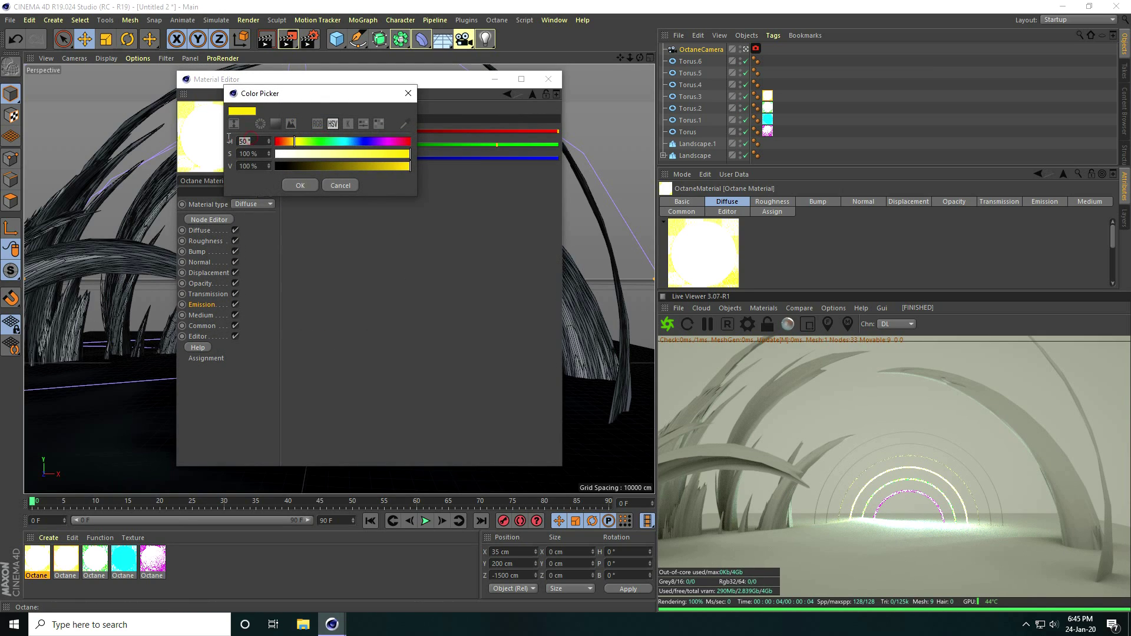
text(25)
click(300, 185)
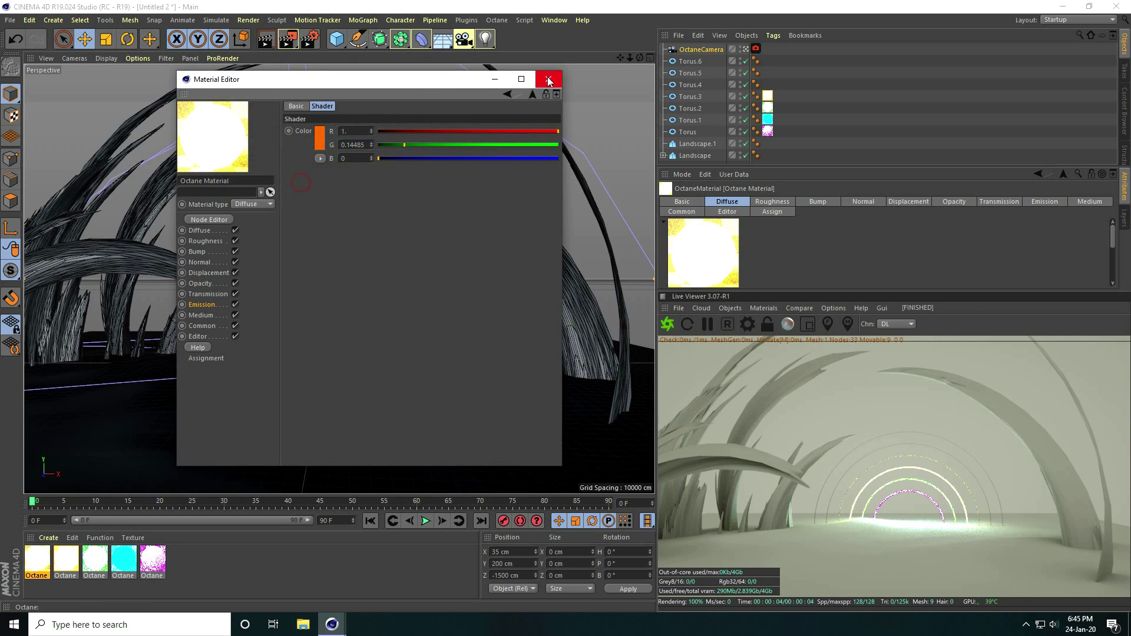
click(548, 79)
drag(37, 564, 701, 90)
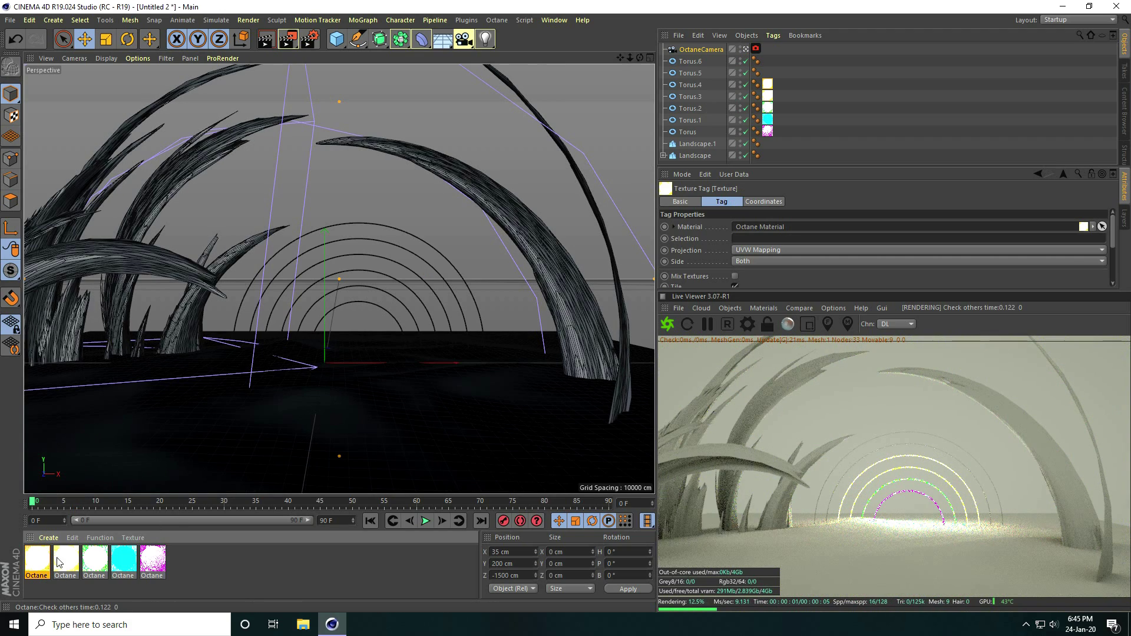
click(36, 563)
key(ctrl+c)
key(ctrl+v)
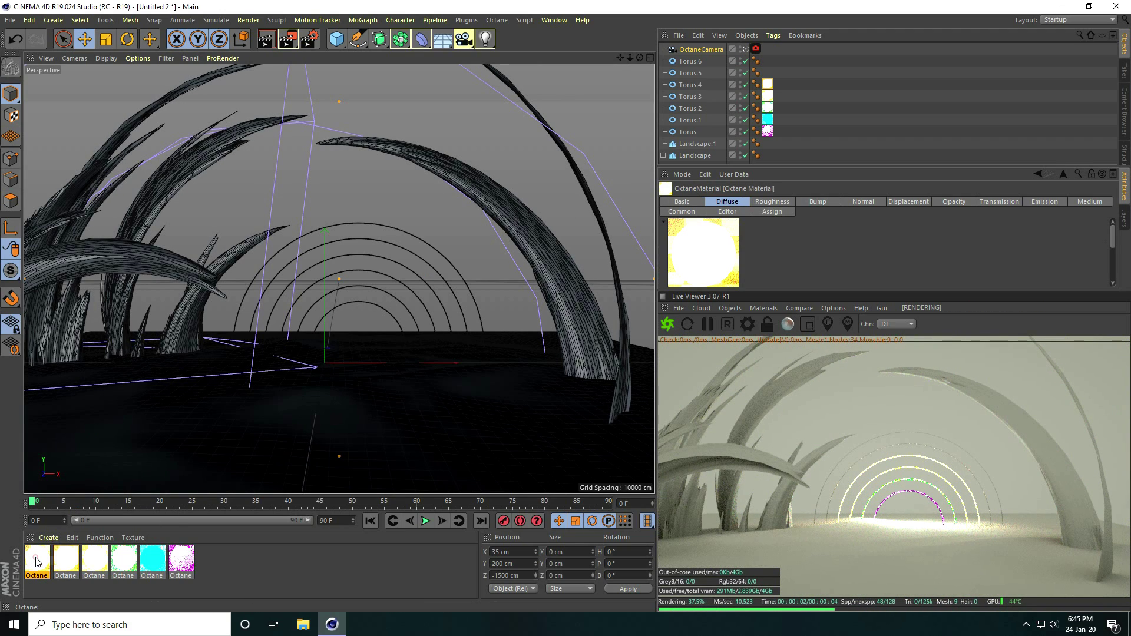
- Make the next material copy emit red and apply it to Torus.5
double_click(36, 563)
click(334, 154)
click(382, 169)
click(319, 143)
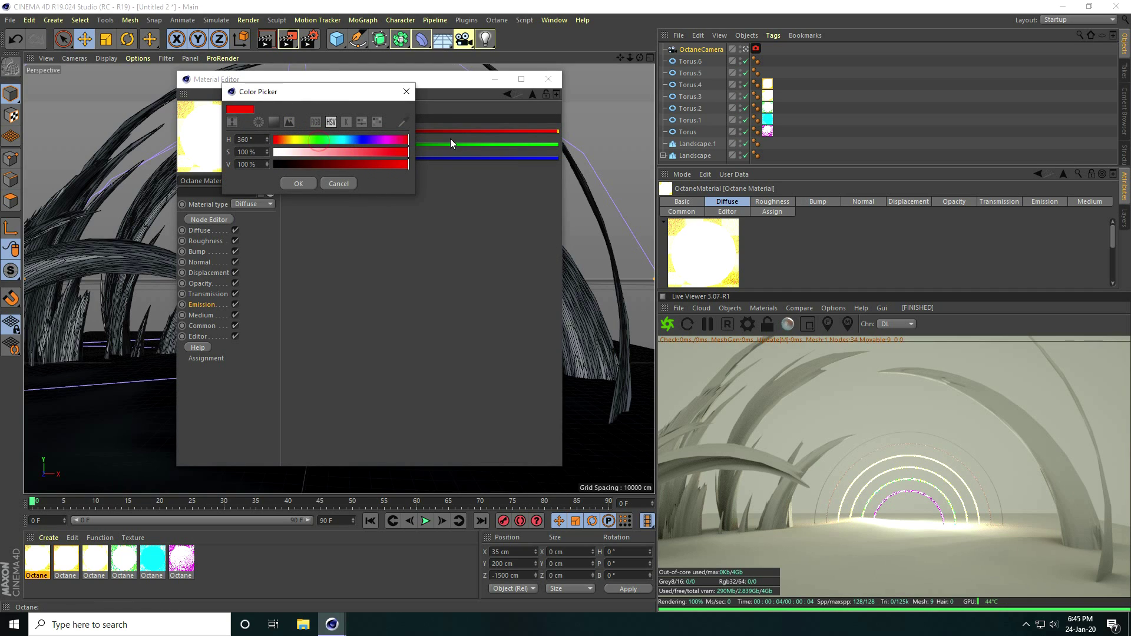
click(305, 182)
click(548, 79)
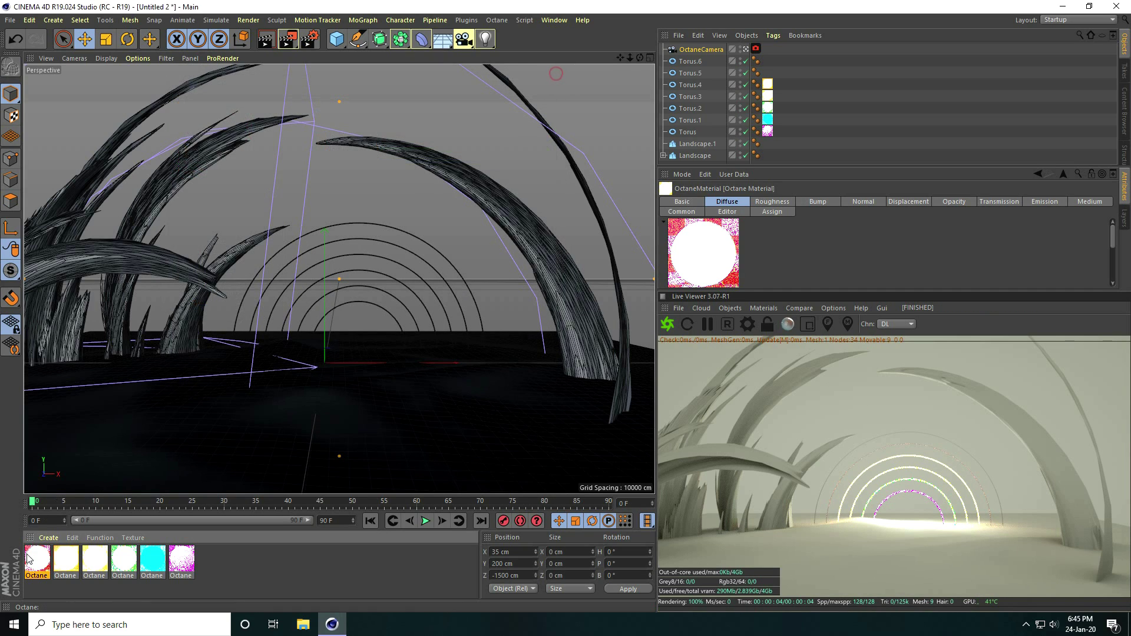
drag(164, 429, 690, 73)
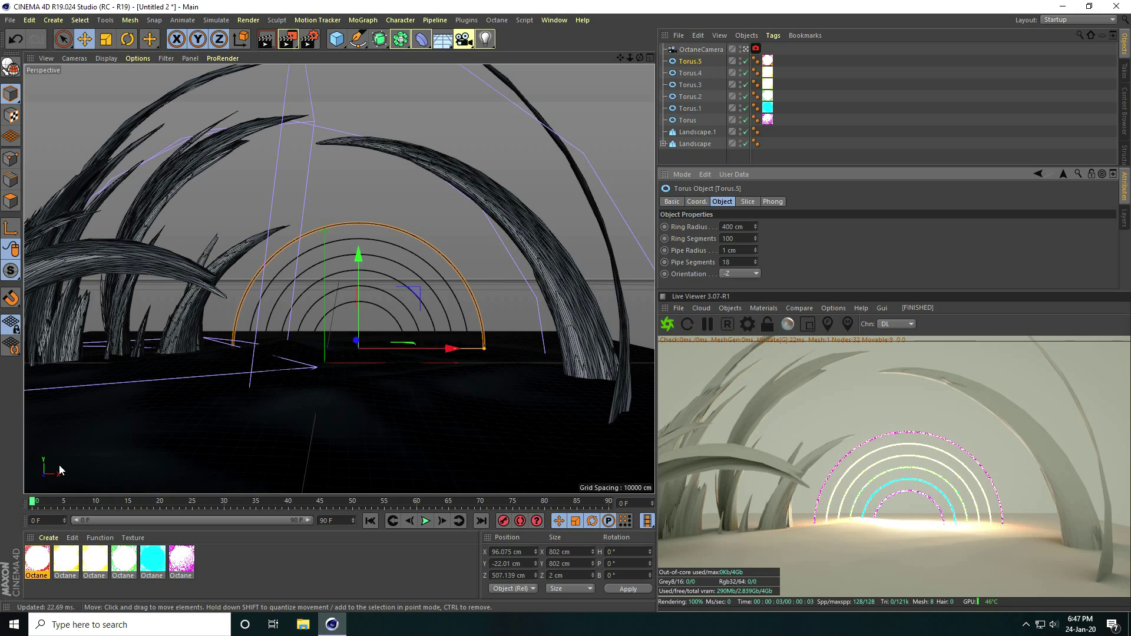
- Create a new Octane material and set its type to Glossy
click(49, 537)
mouse_move(111, 453)
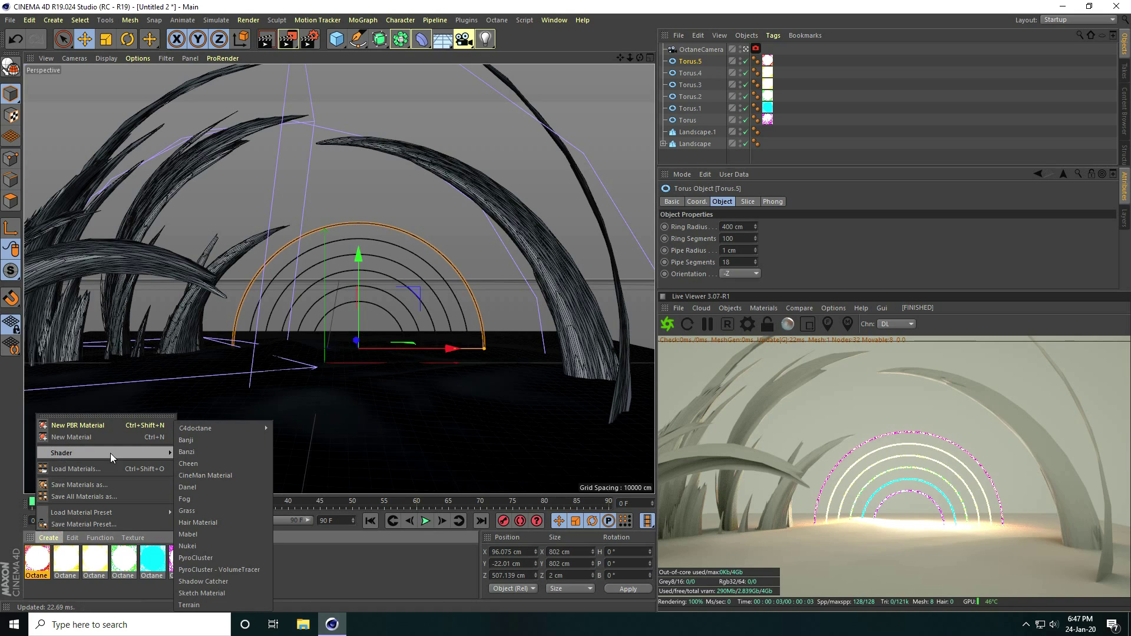
mouse_move(202, 429)
click(338, 429)
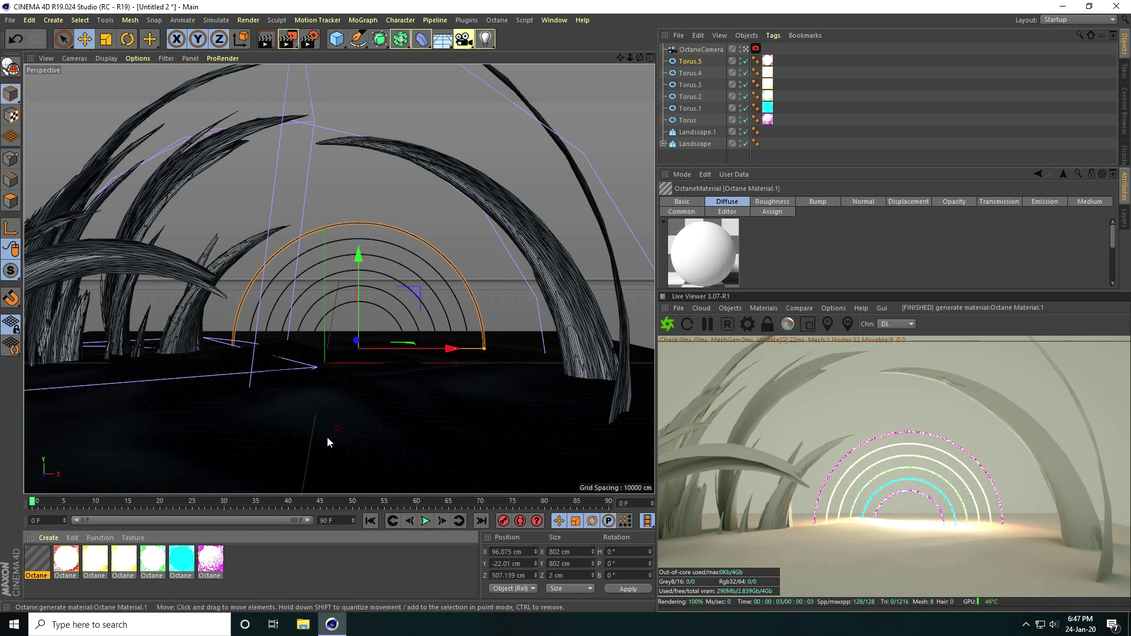
double_click(33, 558)
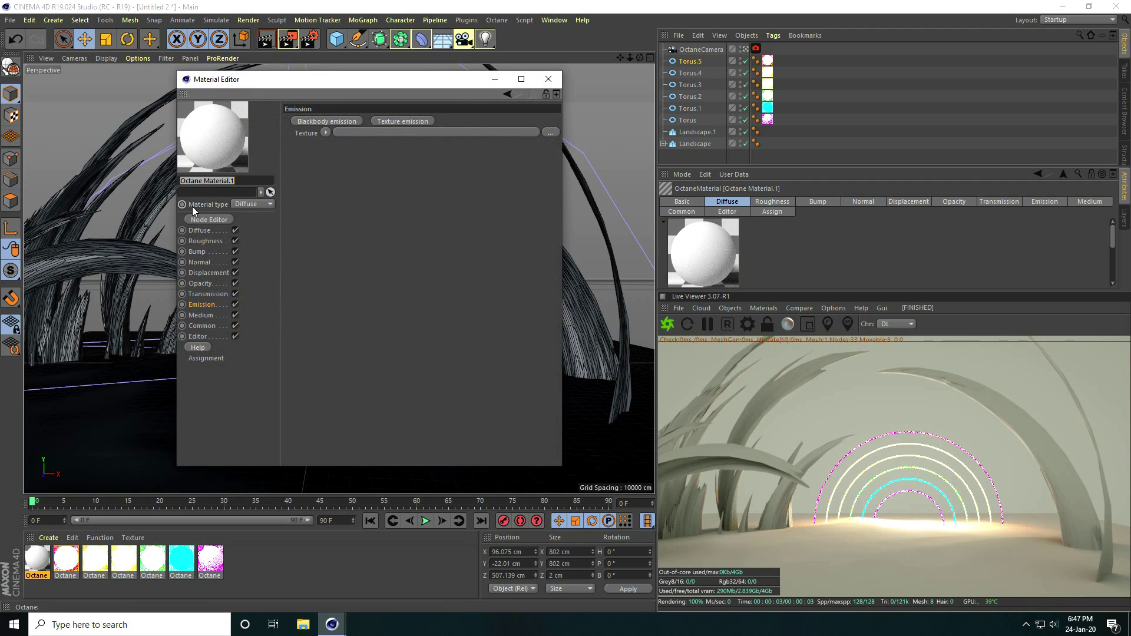
click(246, 227)
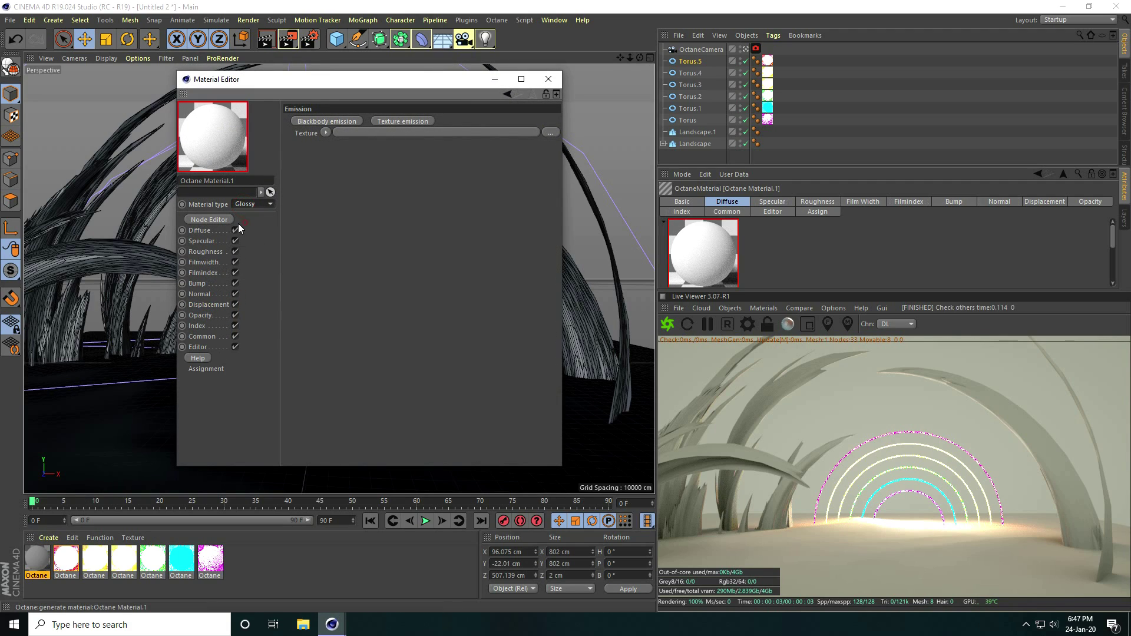
click(199, 230)
- Make its diffuse colour black and apply it to Landscape.1
click(327, 129)
click(302, 151)
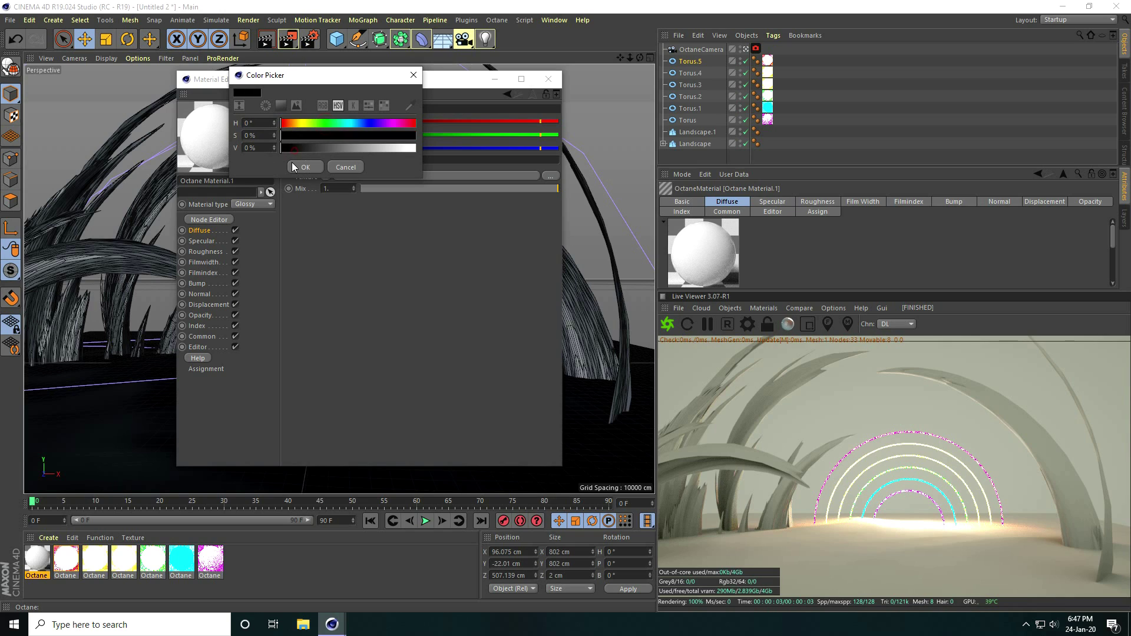
click(303, 165)
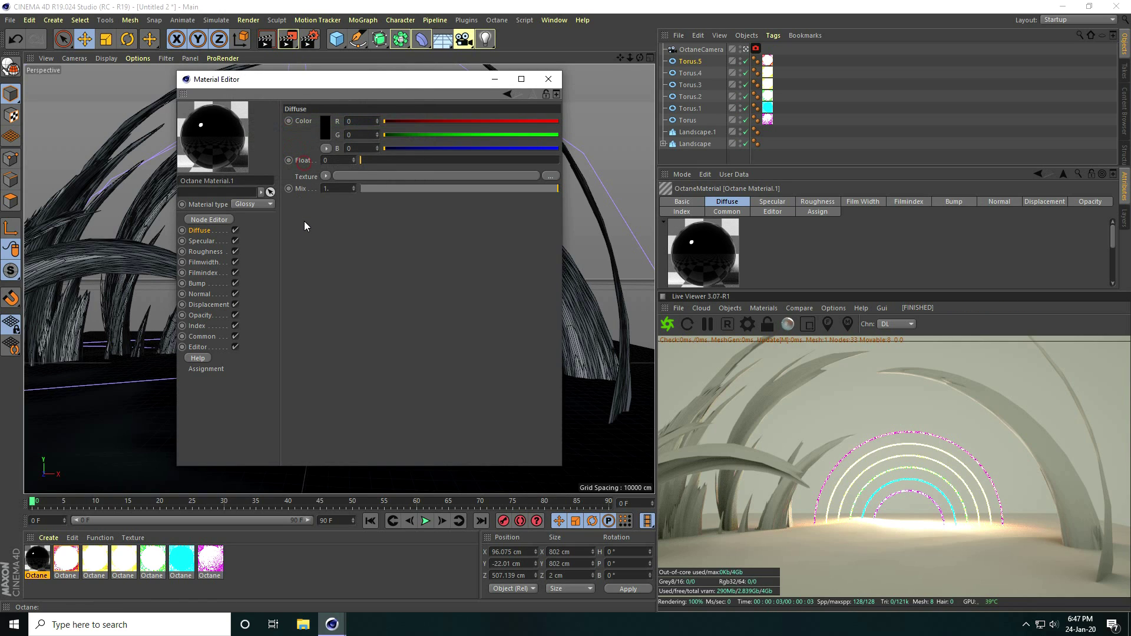
click(548, 78)
drag(686, 132, 698, 132)
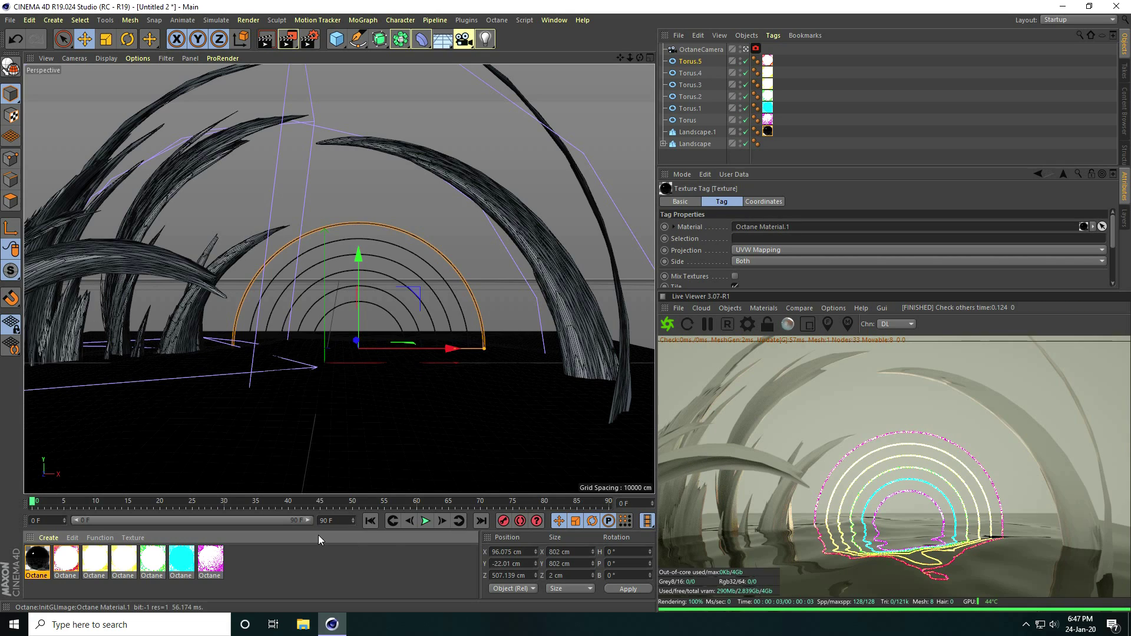
- Create a second Octane material and open it for editing
click(48, 538)
mouse_move(62, 453)
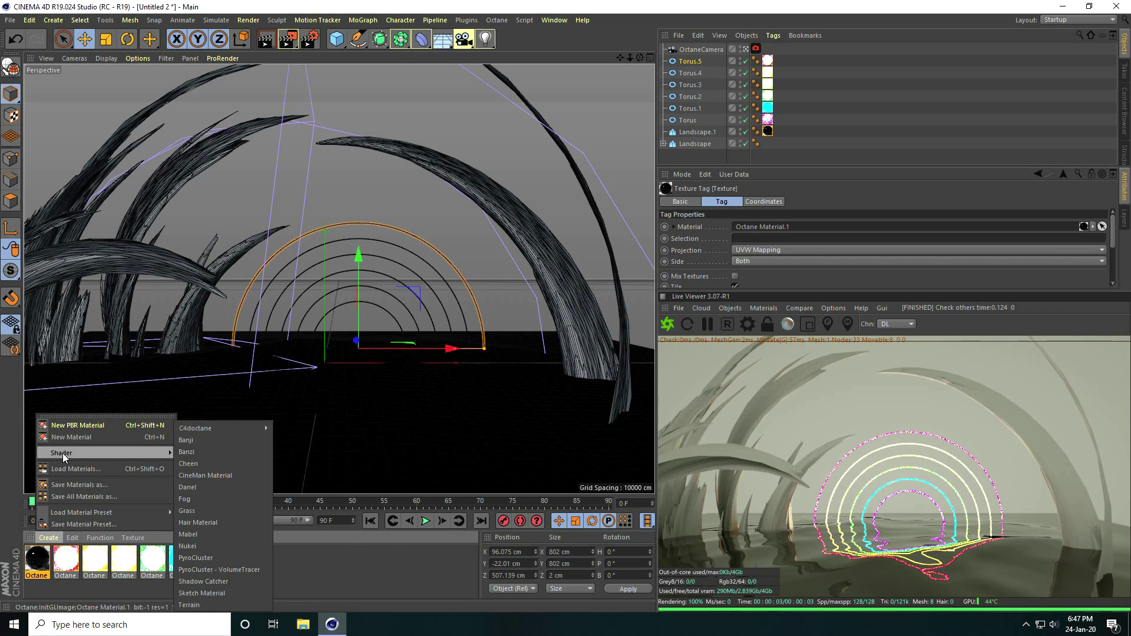
mouse_move(218, 428)
click(287, 426)
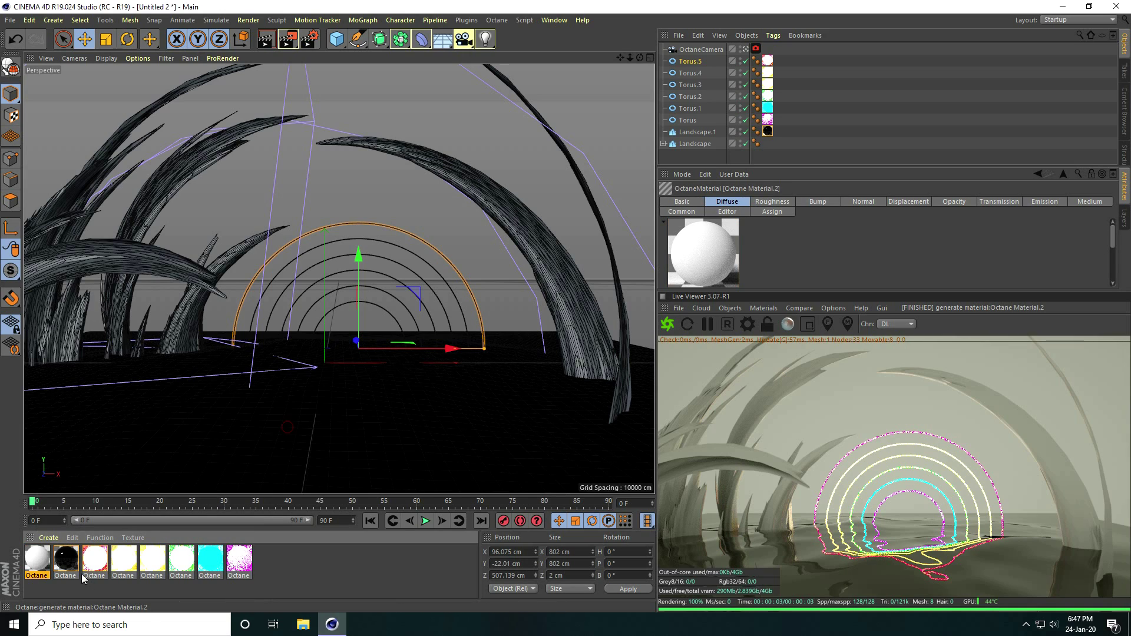
double_click(35, 559)
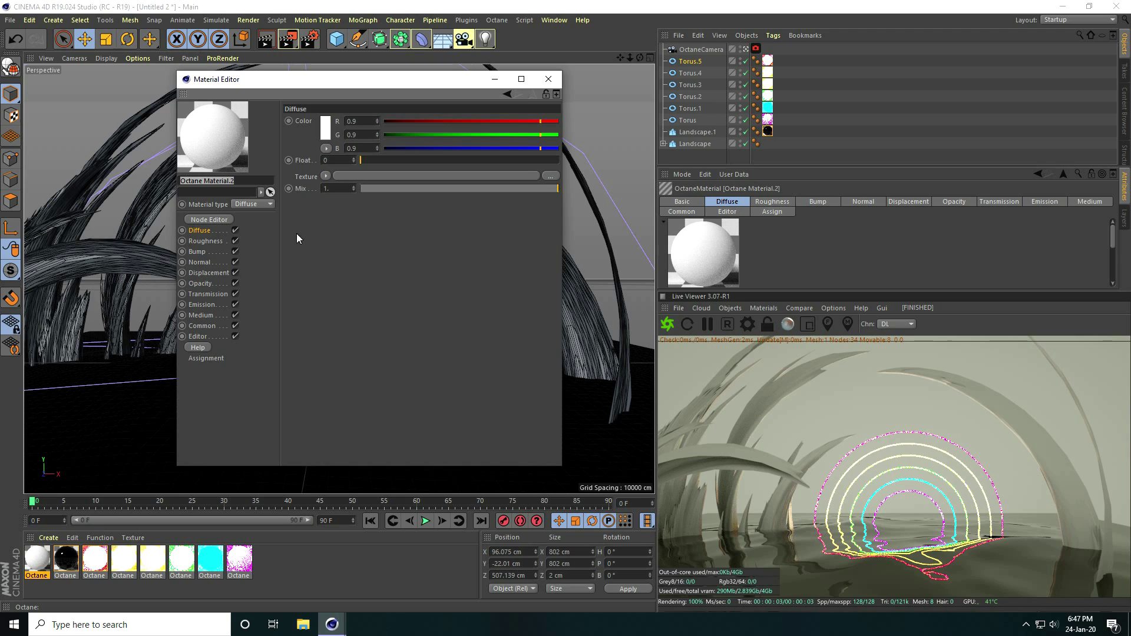
- Open its Octane Node Editor enlarged, with the material node centred on the canvas
click(200, 220)
drag(524, 244, 398, 100)
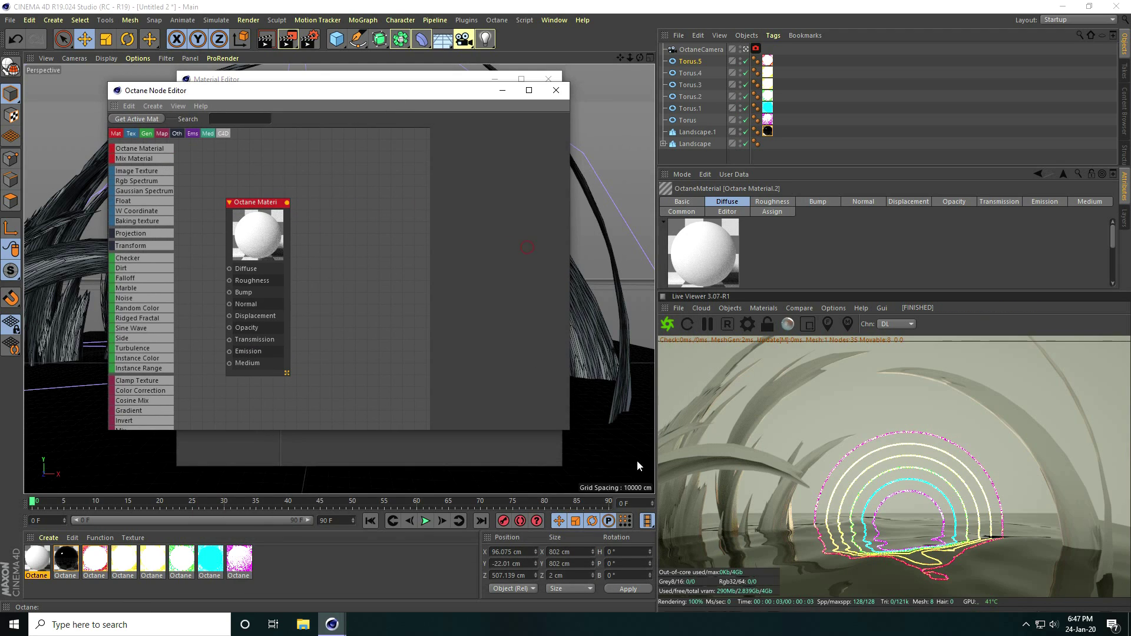
drag(569, 429, 949, 580)
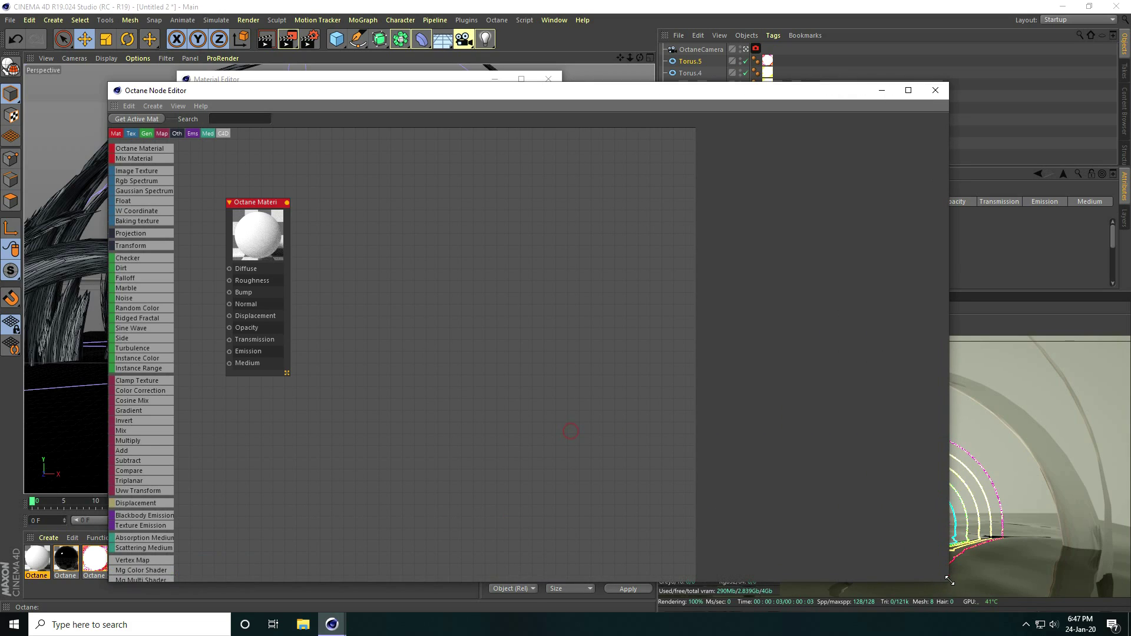
drag(264, 203, 588, 276)
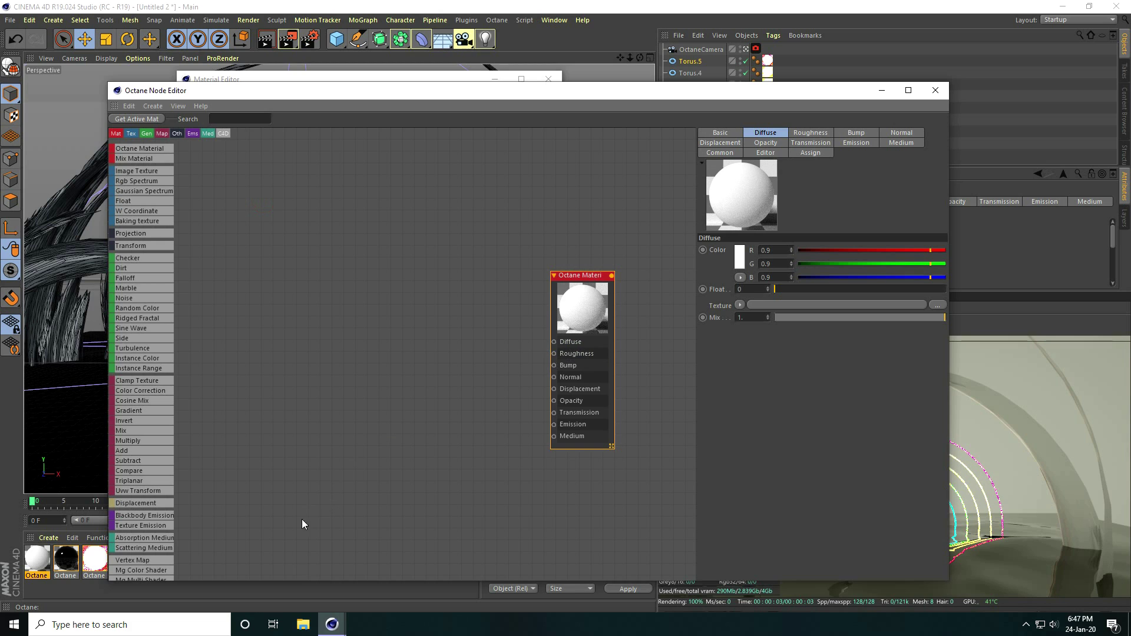
click(303, 624)
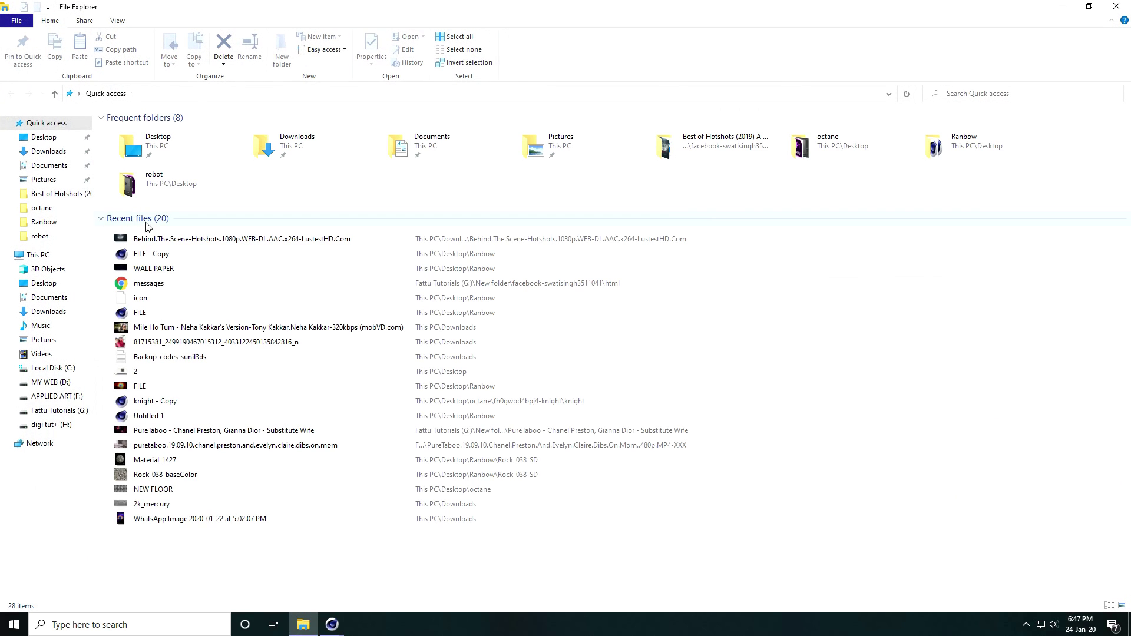
- Open Desktop > octane > Rock_037_SD and select the baseColor, height, normal and roughness maps
click(57, 142)
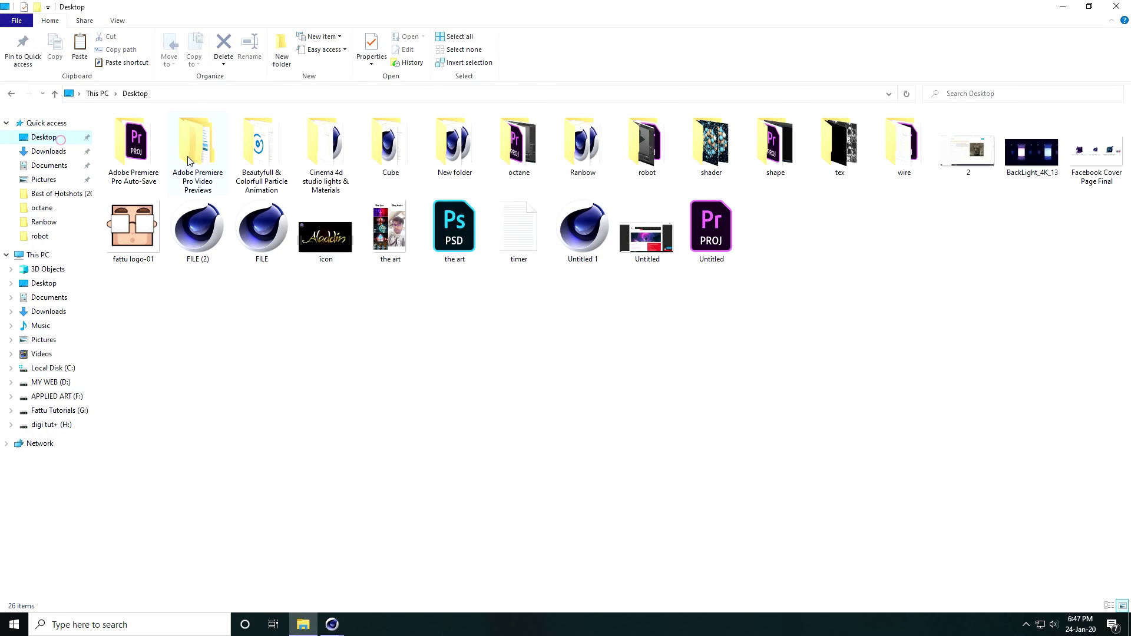
double_click(527, 153)
double_click(393, 153)
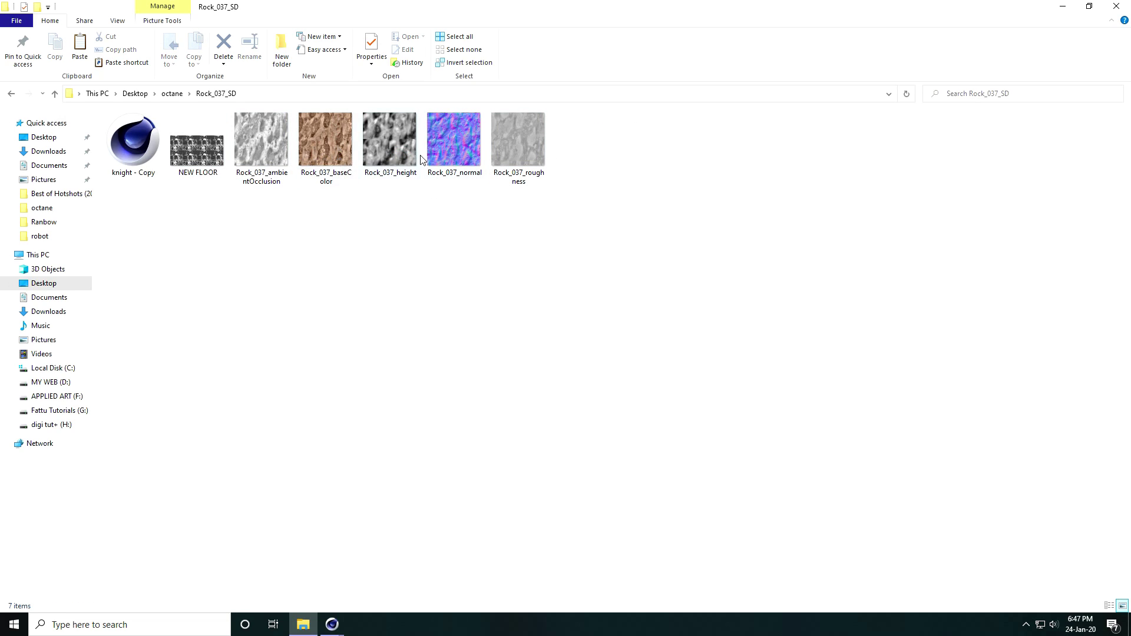
drag(326, 234, 535, 129)
- Bring the four Rock_037 texture maps into the Octane Node Editor as image nodes and spread them out
drag(327, 149, 416, 558)
drag(369, 325, 436, 399)
drag(419, 333, 471, 384)
scroll(567, 373, up, 3)
drag(363, 221, 487, 169)
drag(322, 183, 360, 167)
drag(451, 154, 231, 324)
- Wire the baseColor map into Diffuse and the normal map into Normal
click(362, 184)
drag(398, 167, 547, 325)
drag(347, 167, 422, 149)
drag(457, 302, 547, 378)
drag(380, 417, 457, 442)
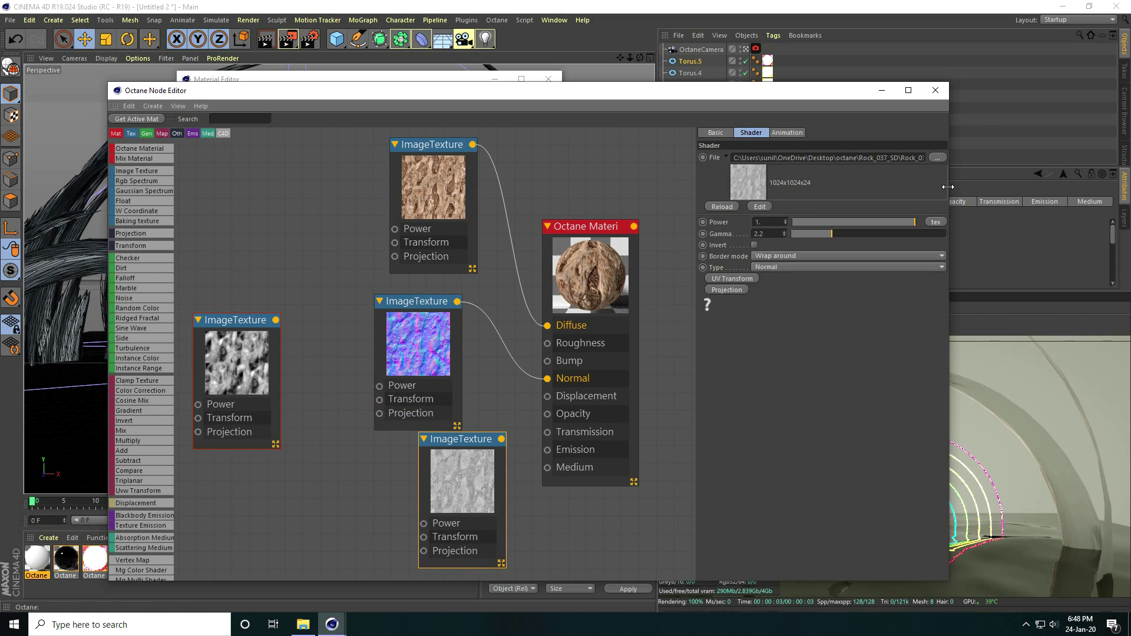
- Wire the roughness map into Roughness and the height map into Bump, then close the editor
drag(948, 186, 1077, 190)
drag(501, 439, 547, 343)
drag(255, 323, 547, 361)
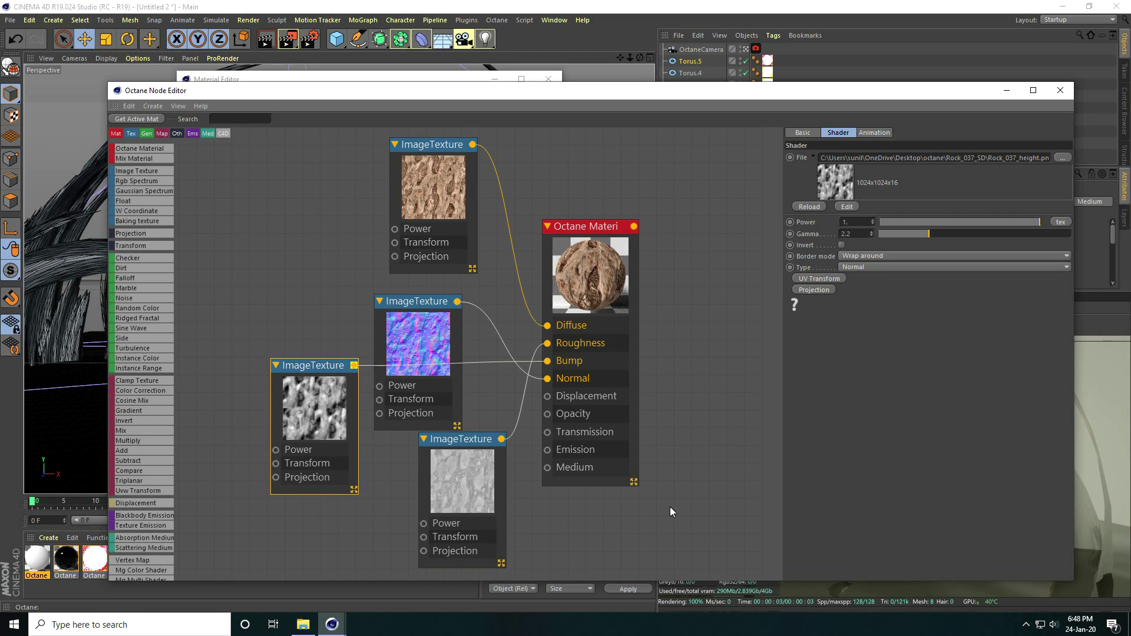
drag(584, 230, 592, 208)
drag(422, 305, 316, 224)
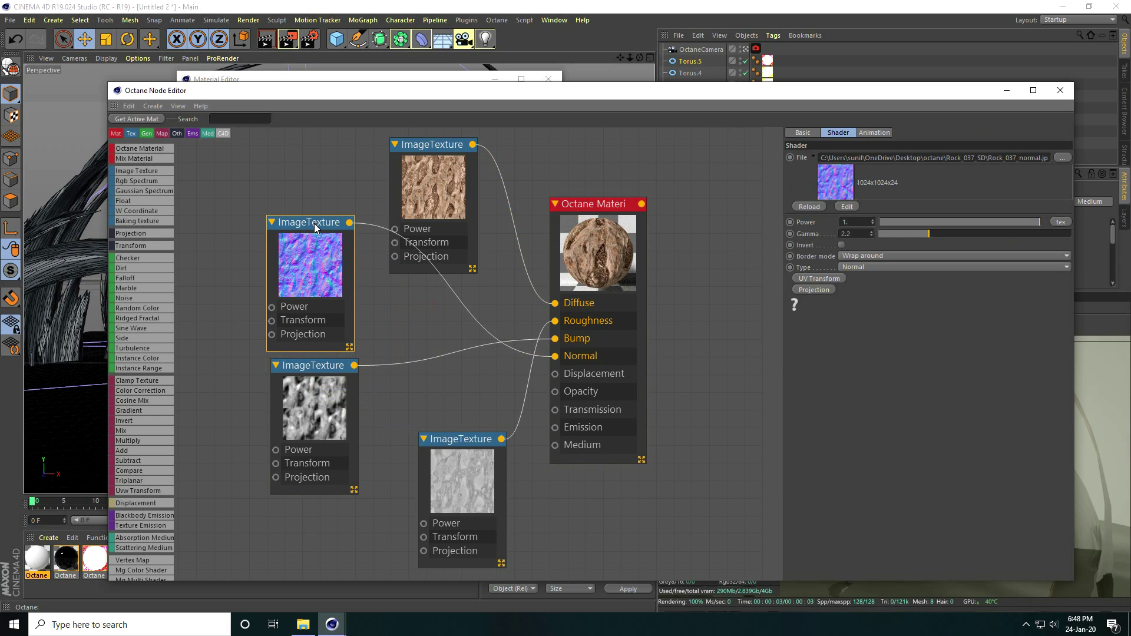
click(1064, 90)
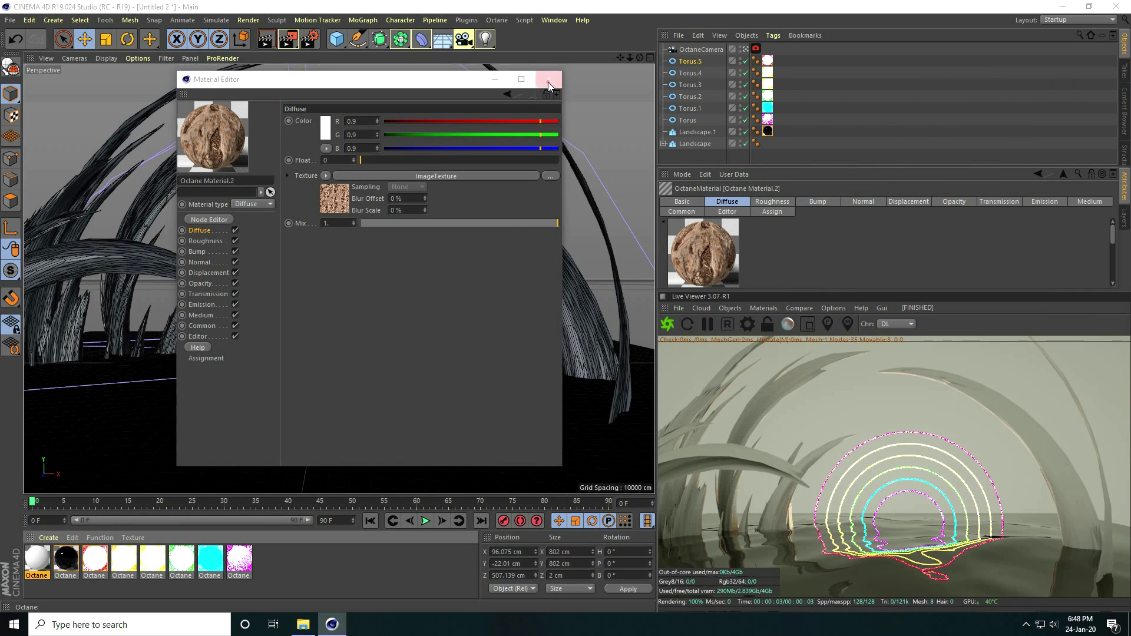
- Apply Octane Material.2 to the Landscape rock spikes
click(548, 81)
drag(36, 559, 704, 144)
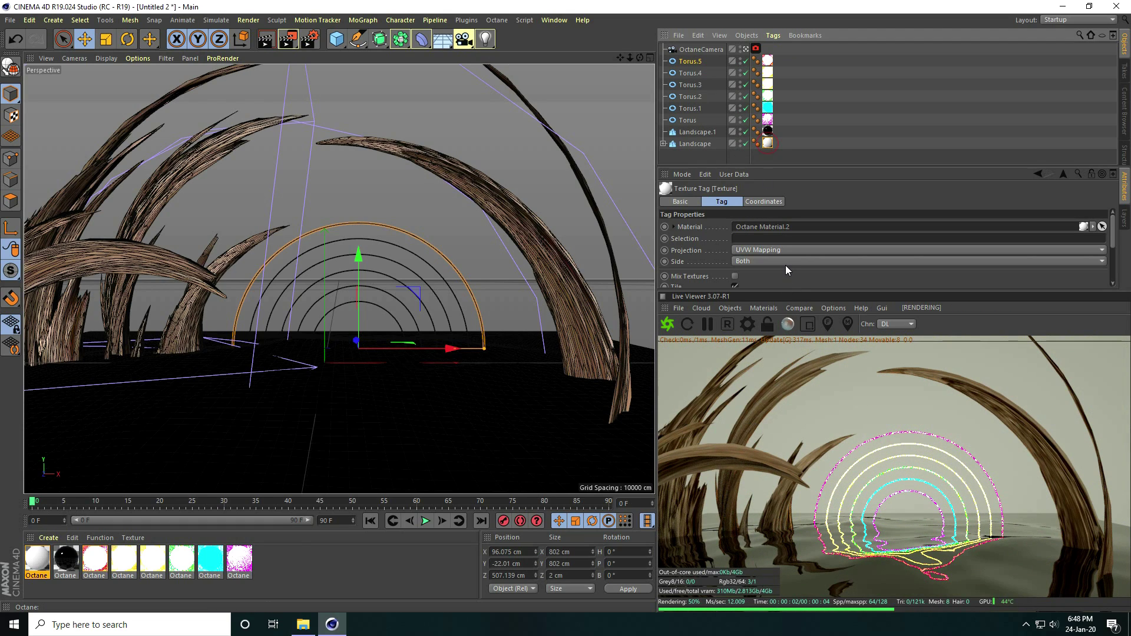
drag(804, 167, 805, 130)
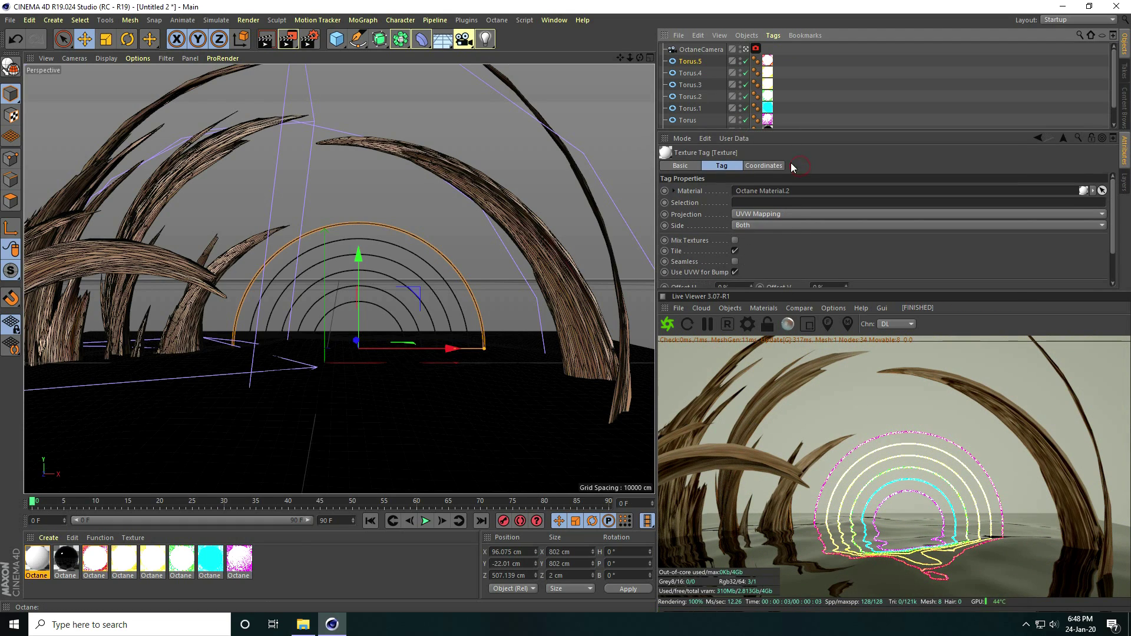
- Set the texture tag's Length U and Length V to 20% so the rock tiles five times
scroll(773, 241, down, 2)
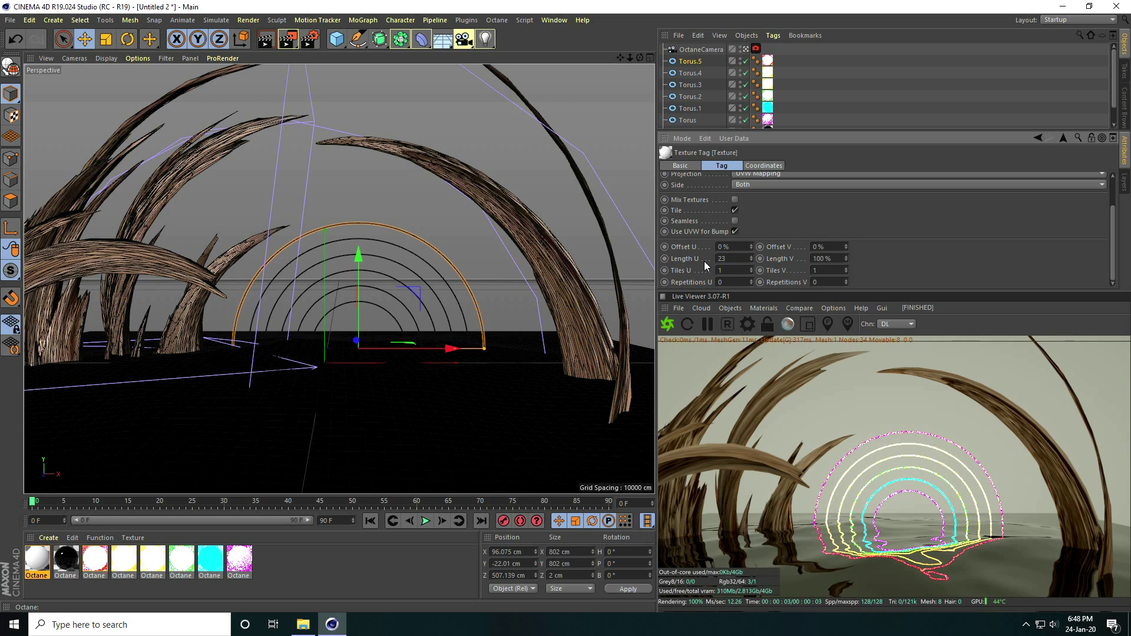
key(BackSpace)
text(0)
key(Tab)
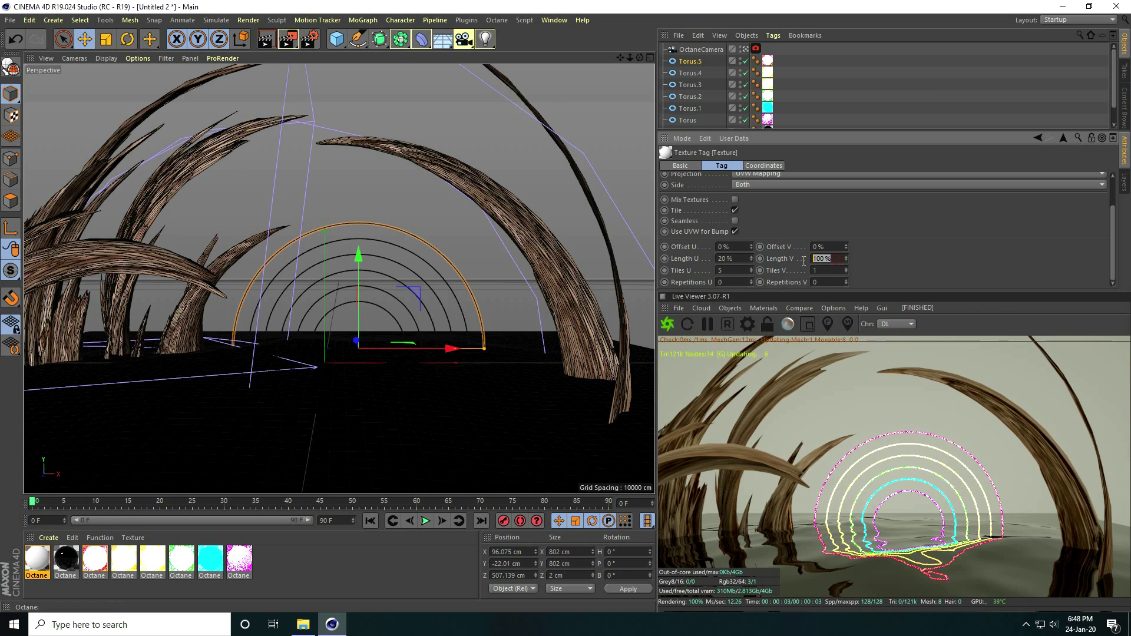
text(20)
key(Return)
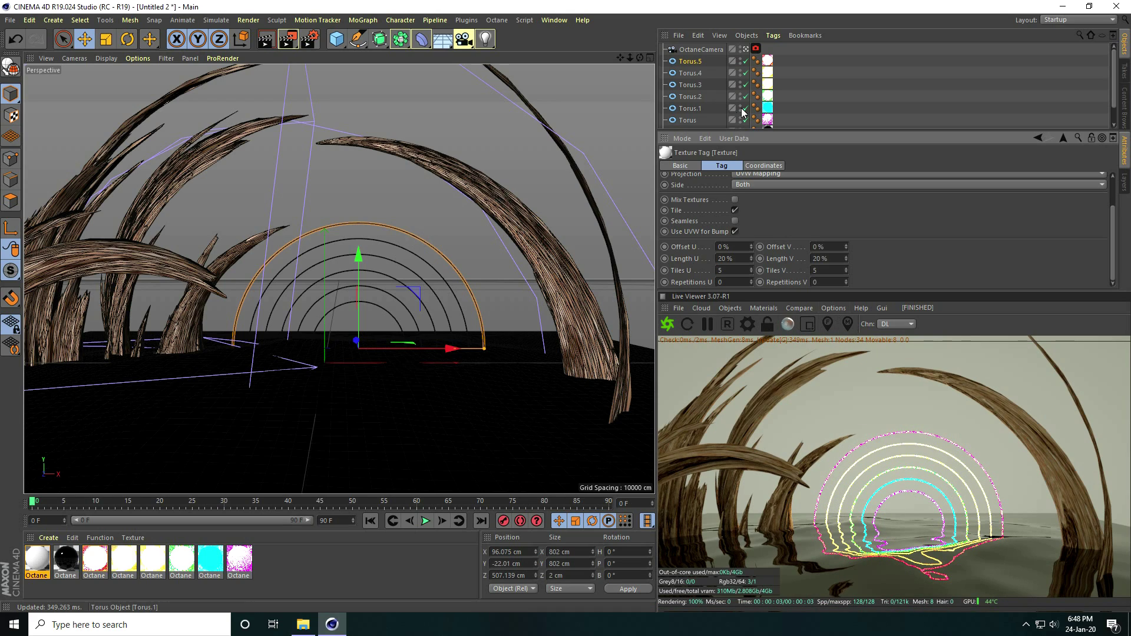
- Move the OctaneCamera's Z position from -1500 to -1400 cm, then to -1300 cm
click(704, 49)
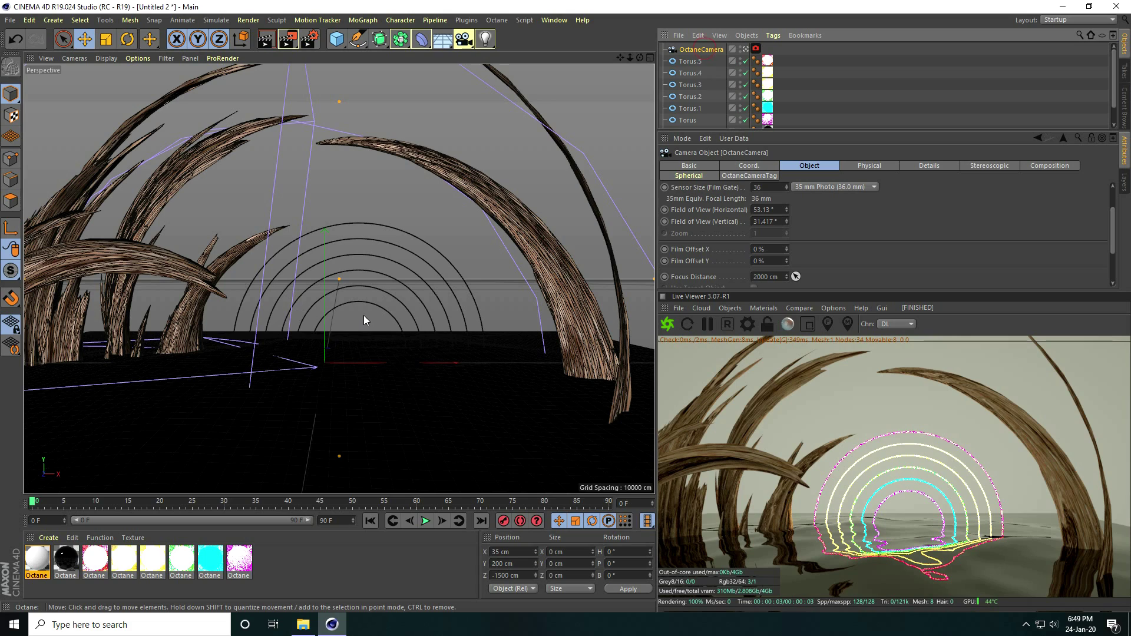
click(511, 576)
text(-1400)
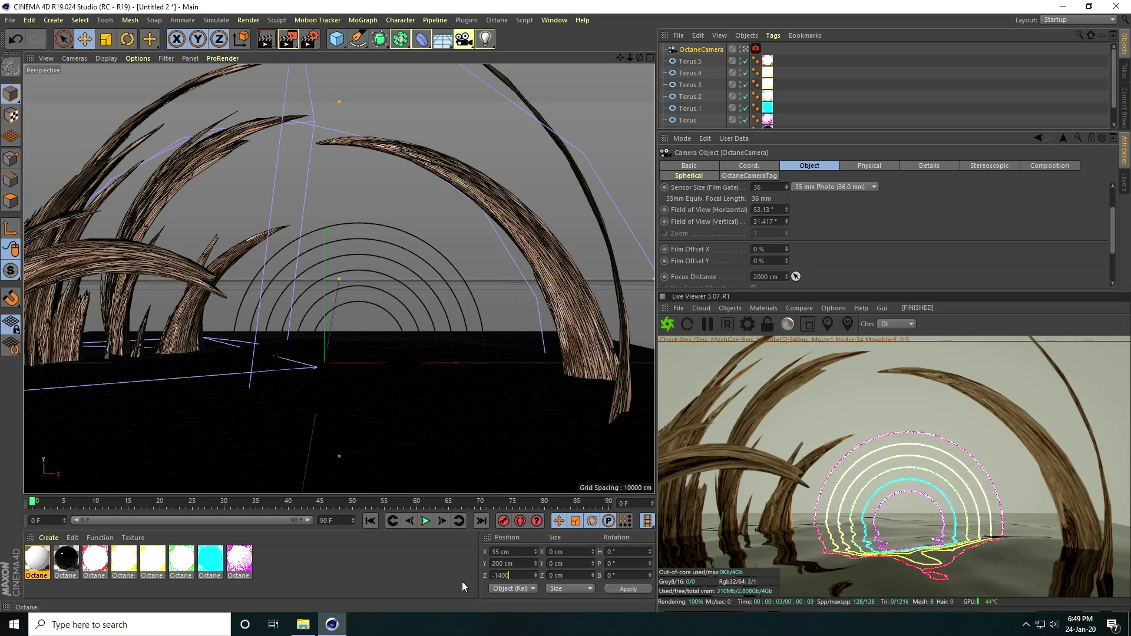
key(Return)
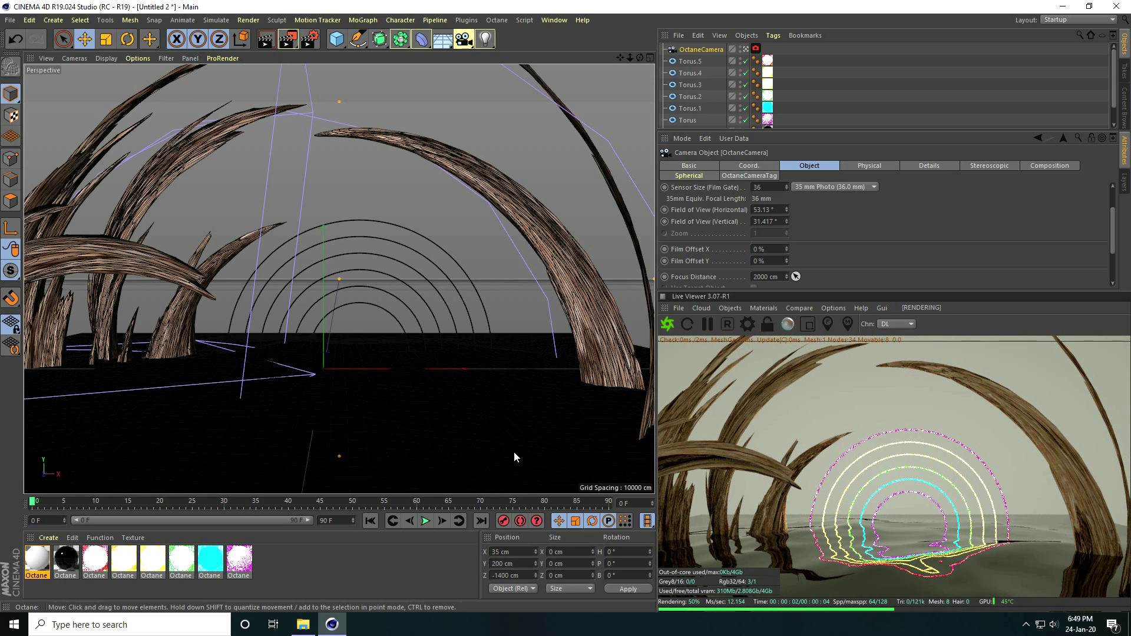
click(505, 576)
text(-1300)
key(Return)
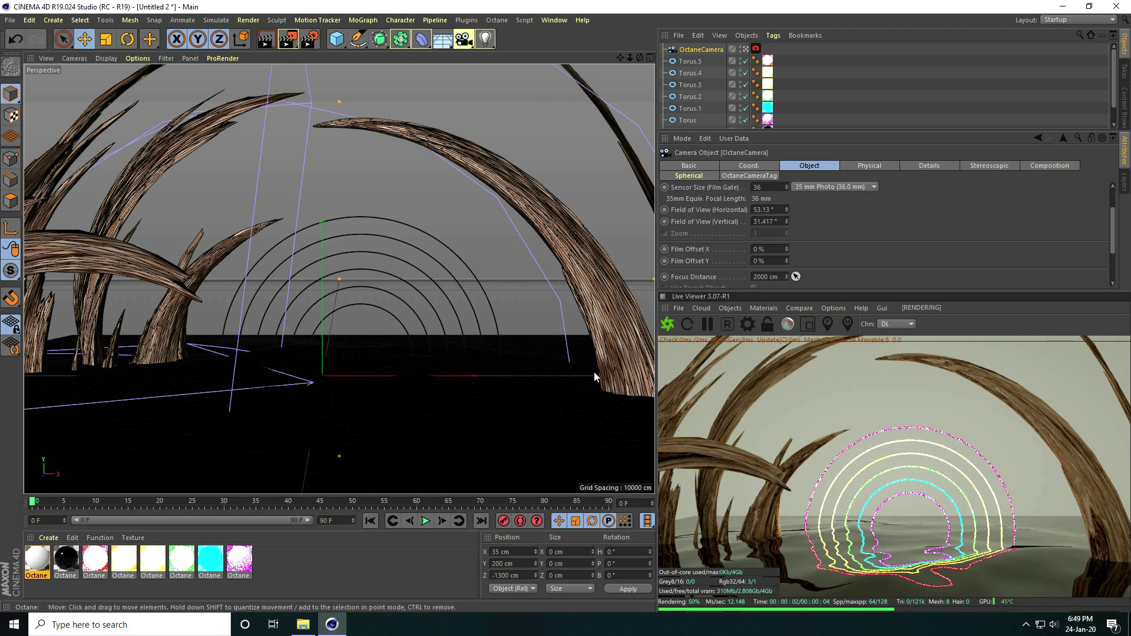
- Add an Octane Daylight to the scene
click(730, 308)
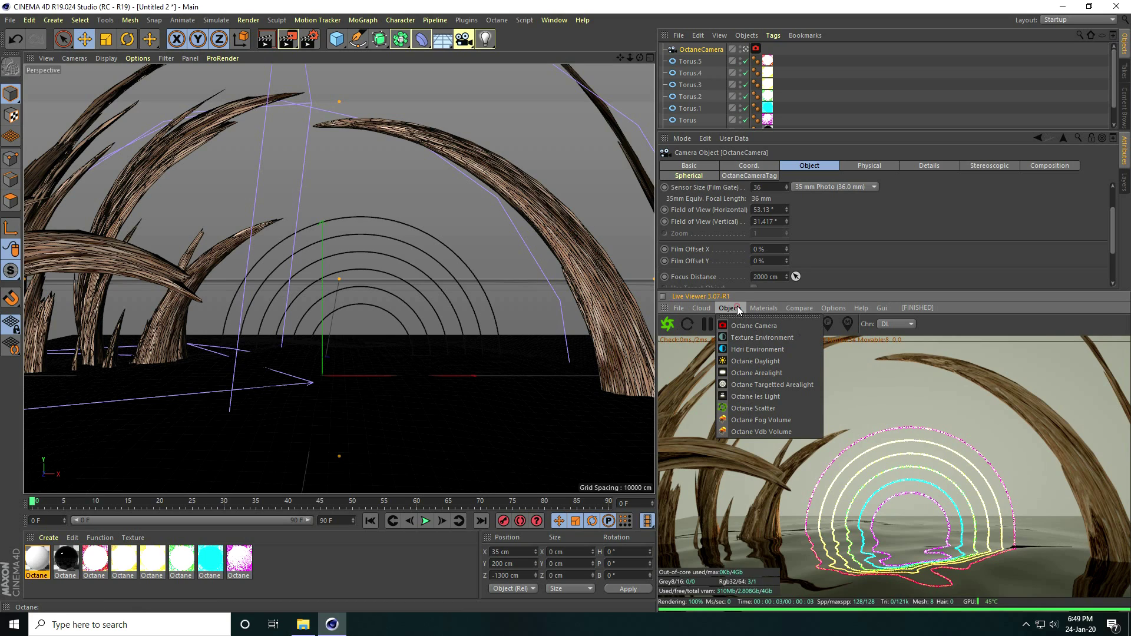
click(736, 361)
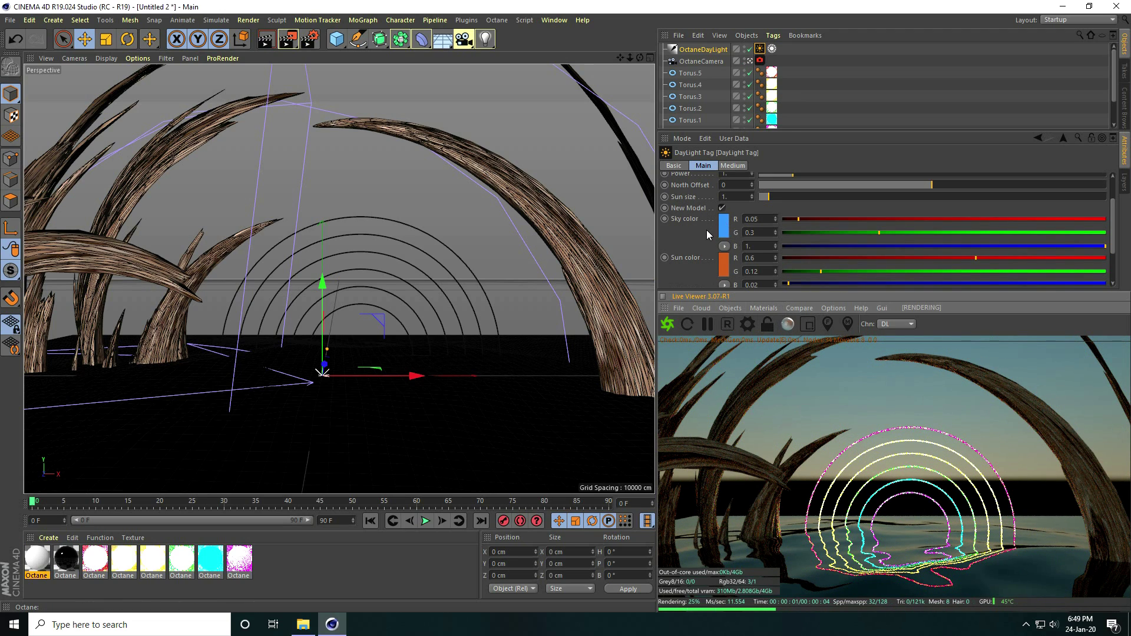
scroll(706, 236, up, 3)
scroll(706, 224, down, 1)
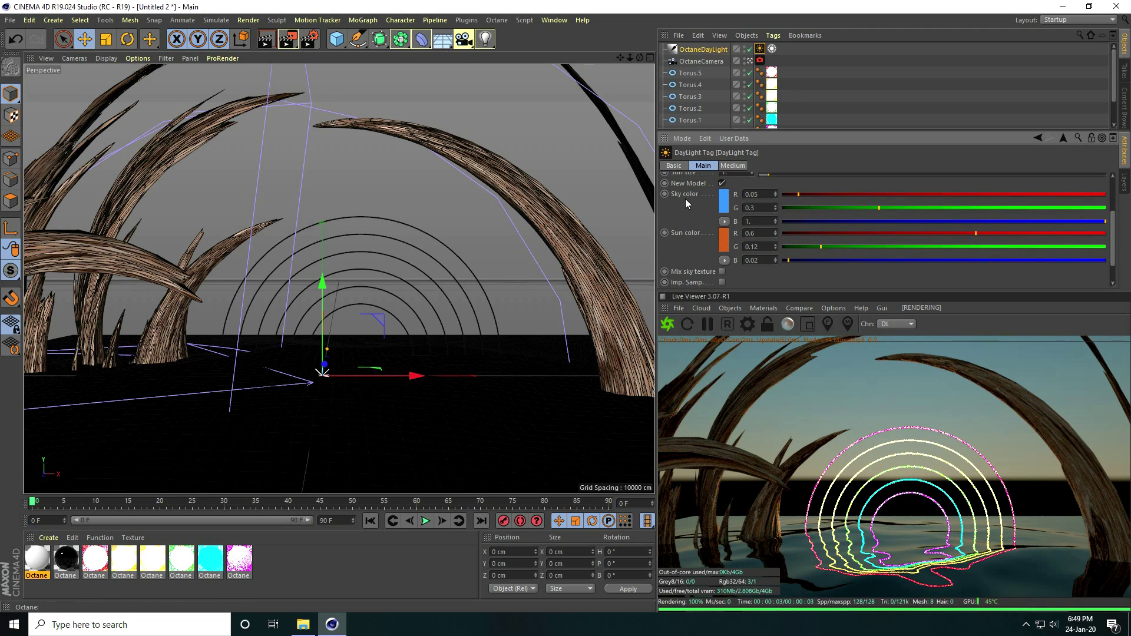
- Make the daylight's sky colour black and its sun colour fully saturated red
click(723, 198)
drag(724, 218, 670, 204)
click(696, 238)
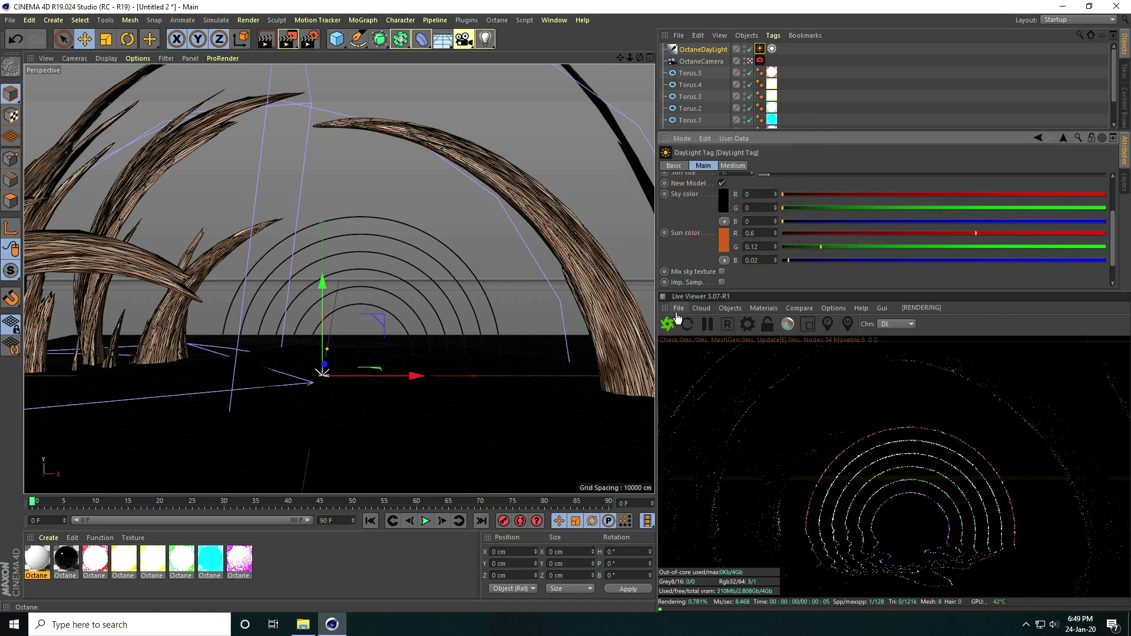
click(722, 232)
drag(686, 234, 876, 236)
drag(789, 243, 845, 257)
click(702, 274)
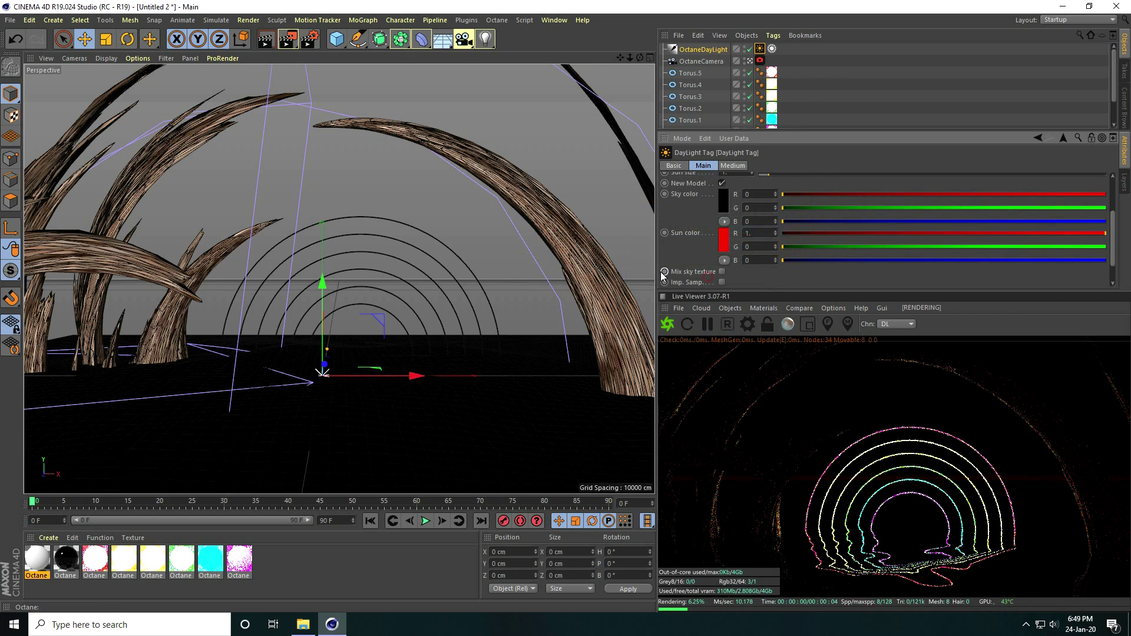
- Set the daylight power to 5 and enlarge the live render preview
drag(704, 195, 705, 289)
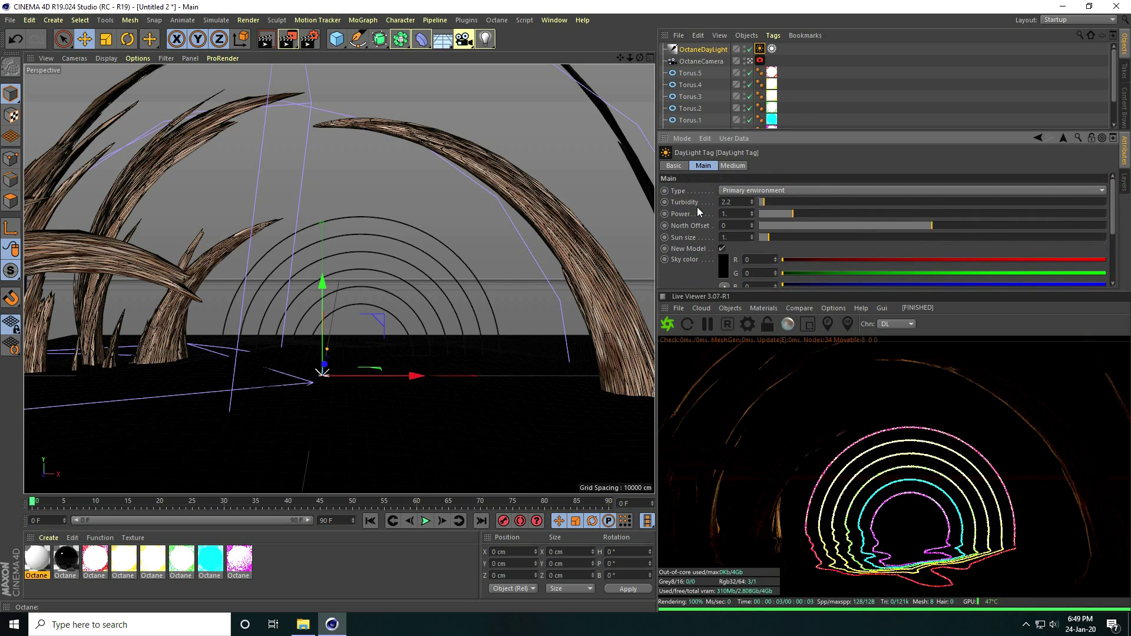
drag(791, 216, 920, 215)
double_click(733, 213)
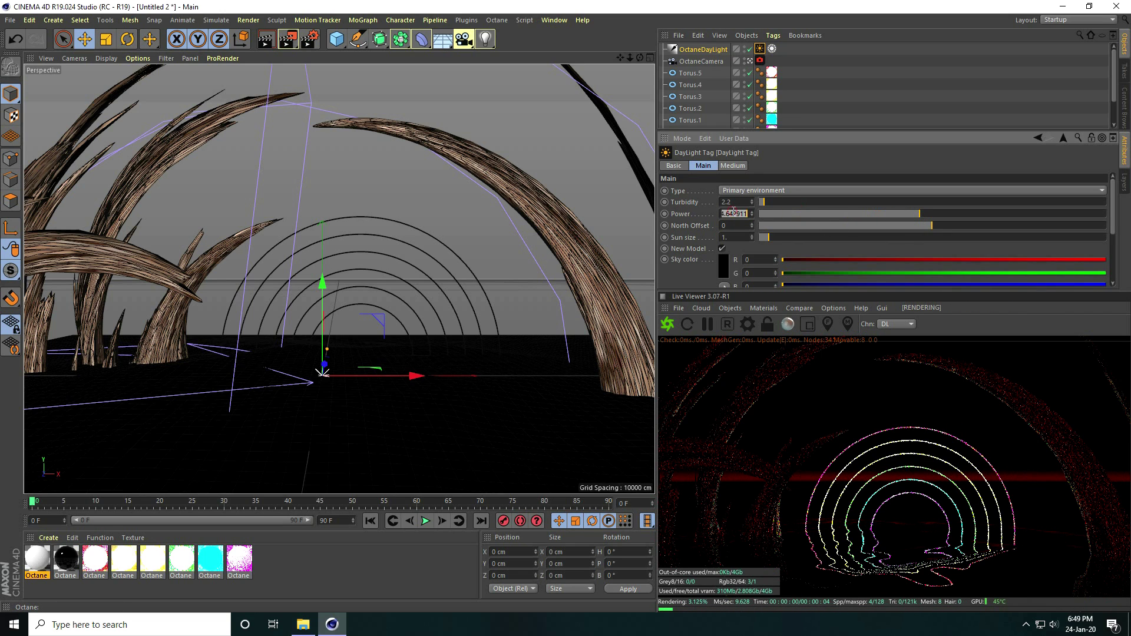
text(5)
key(Return)
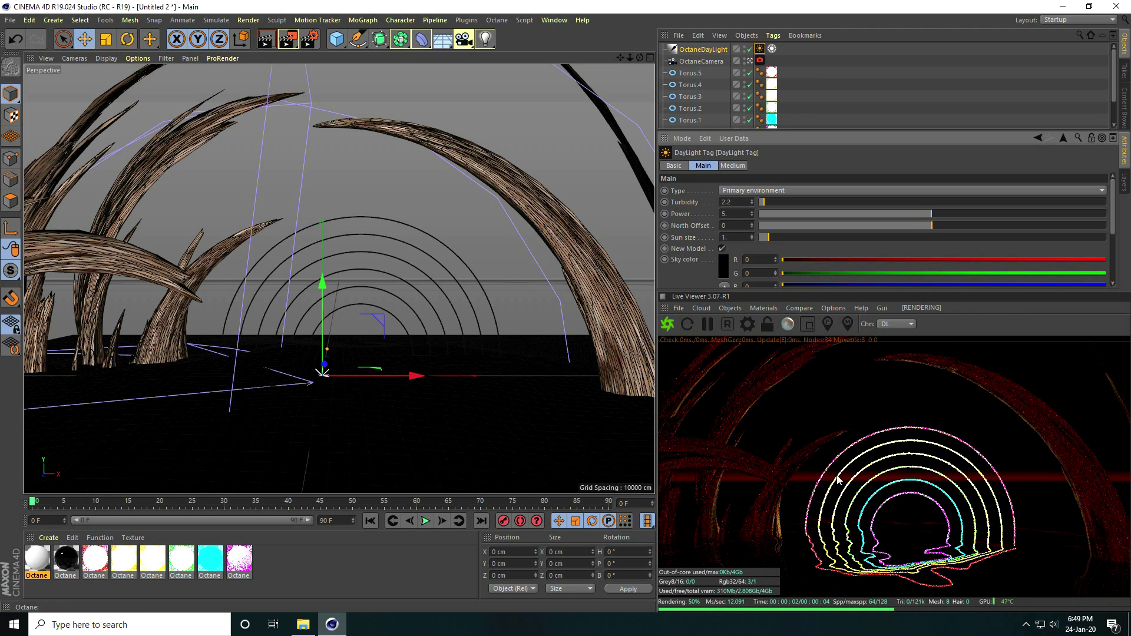
click(843, 292)
drag(844, 289, 842, 207)
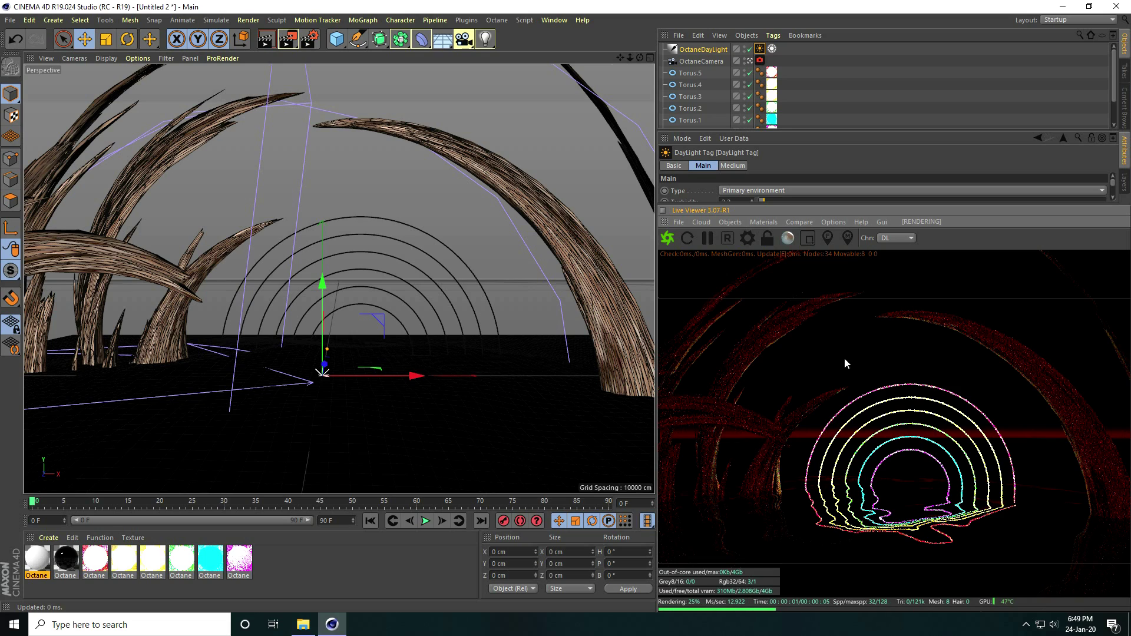
- Move the OctaneCamera to Y 150 cm and Z -1100 cm
click(702, 62)
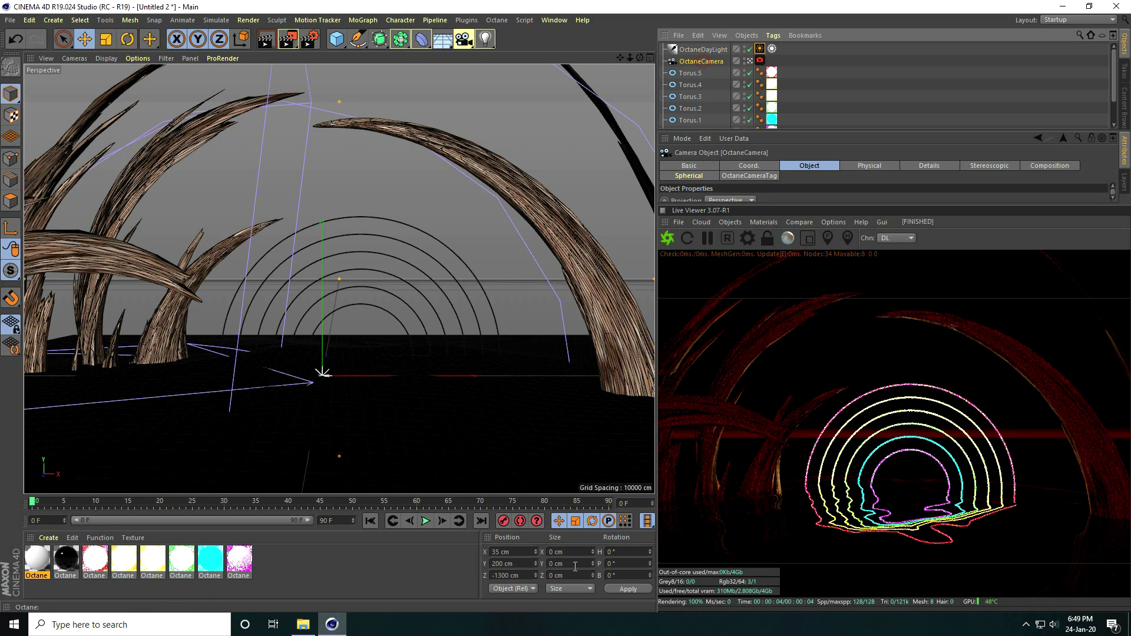
click(516, 563)
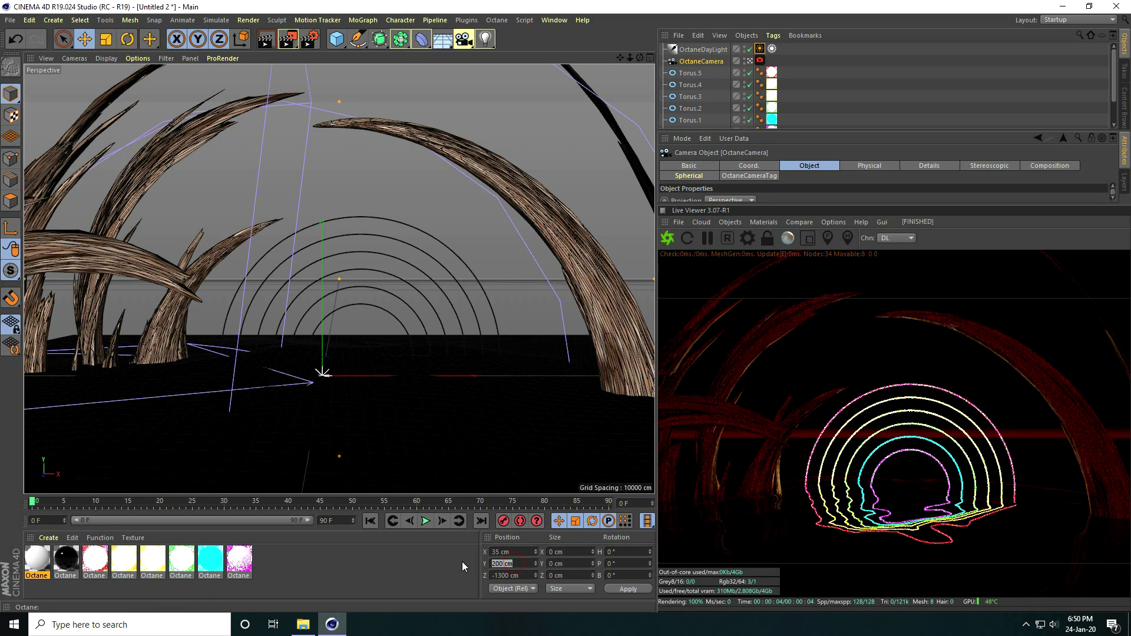
text(150)
key(Return)
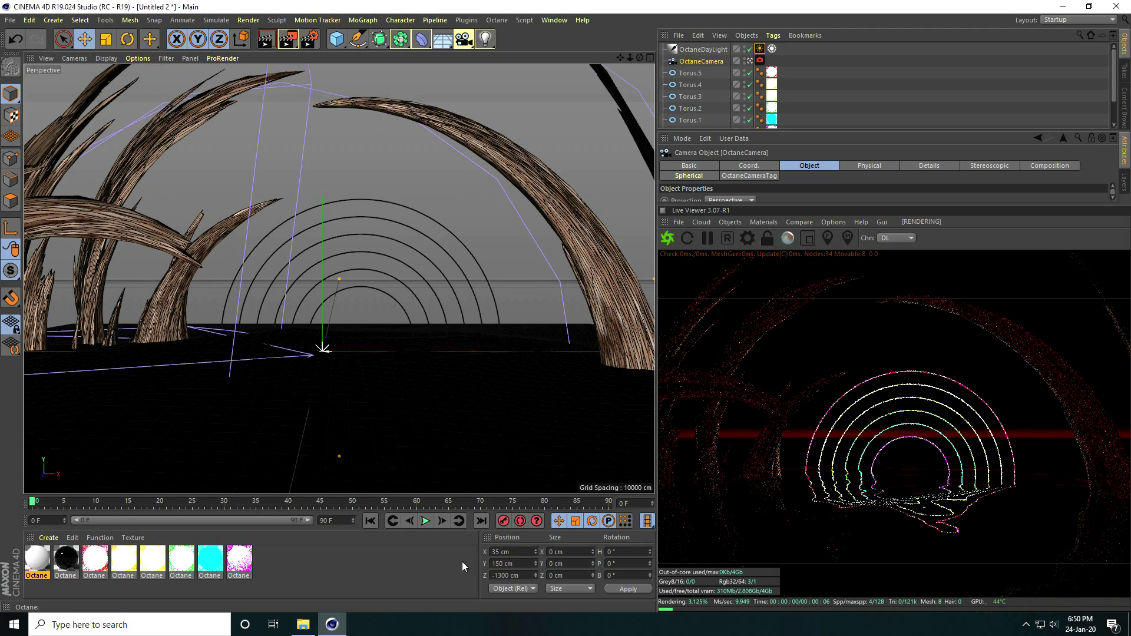
click(508, 574)
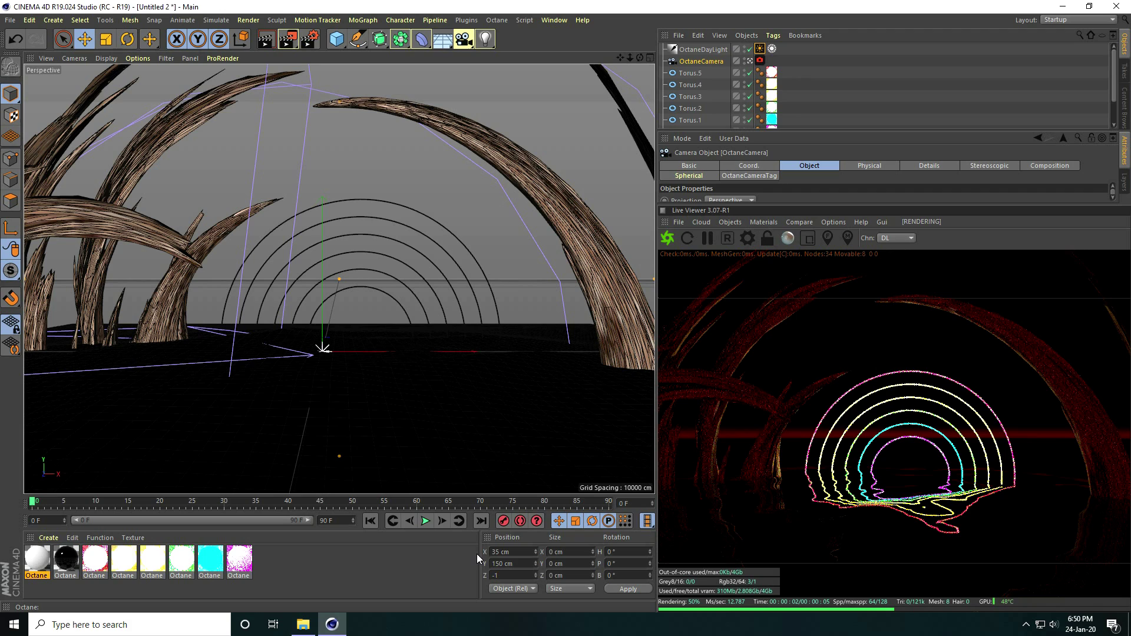
text(-1100)
key(Return)
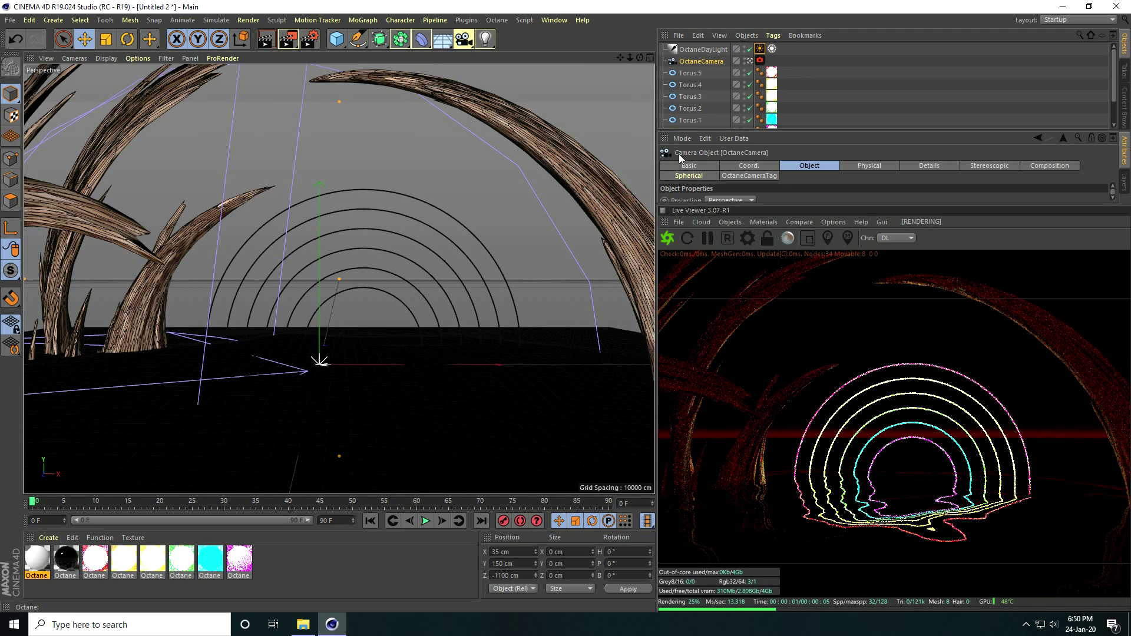
- Enable post processing in the Octane camera tag with bloom power 20
click(759, 62)
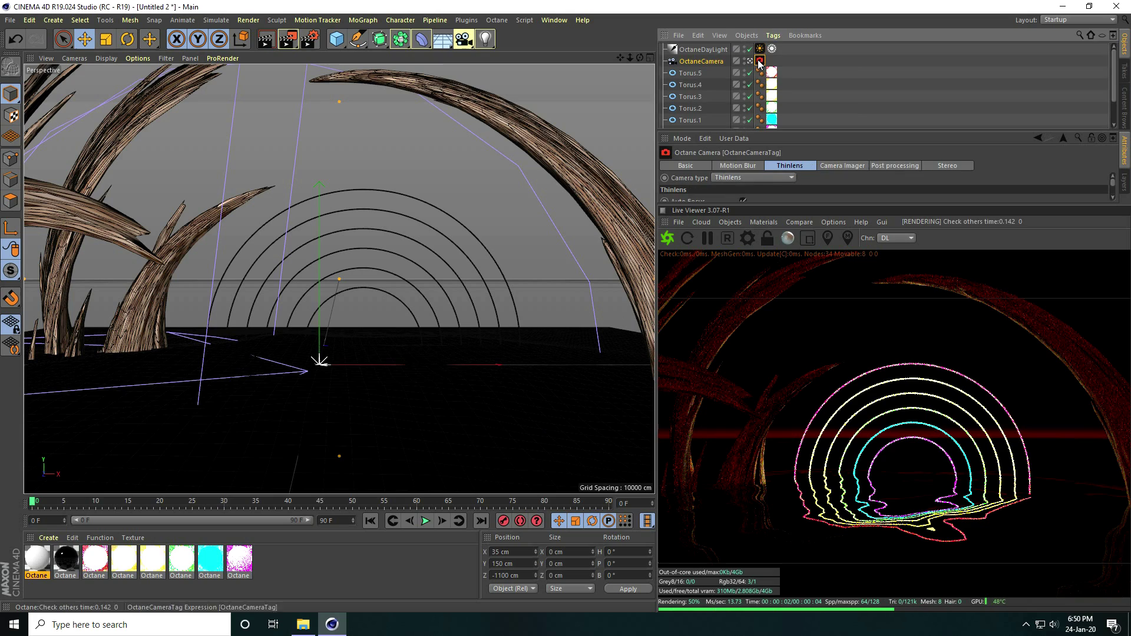
click(889, 167)
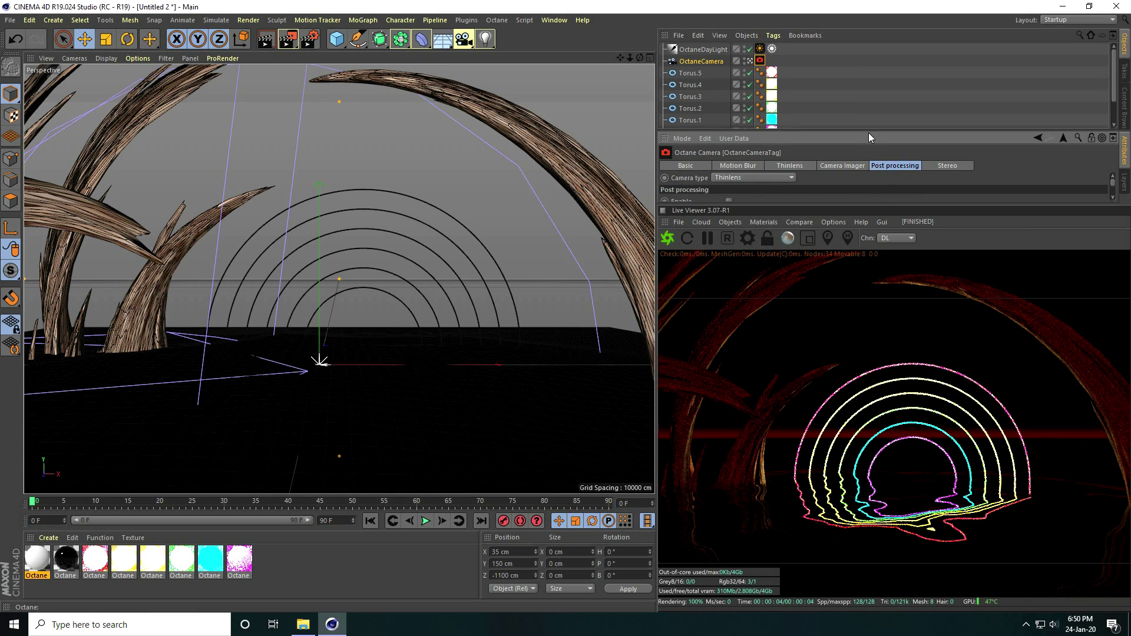
drag(868, 133, 875, 61)
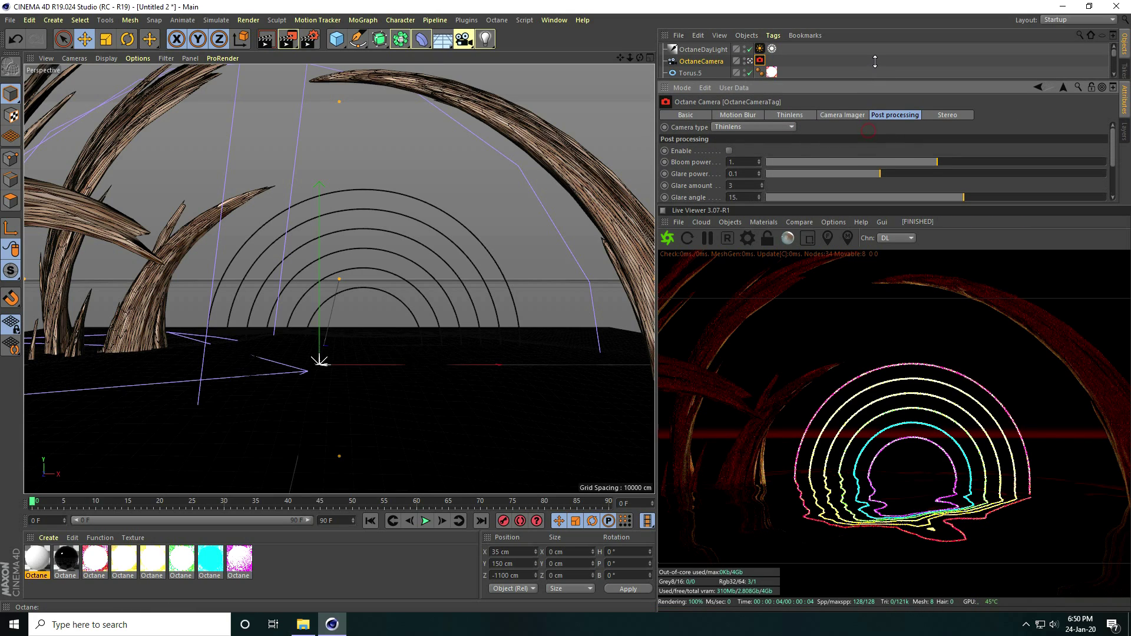
click(728, 150)
scroll(784, 147, down, 1)
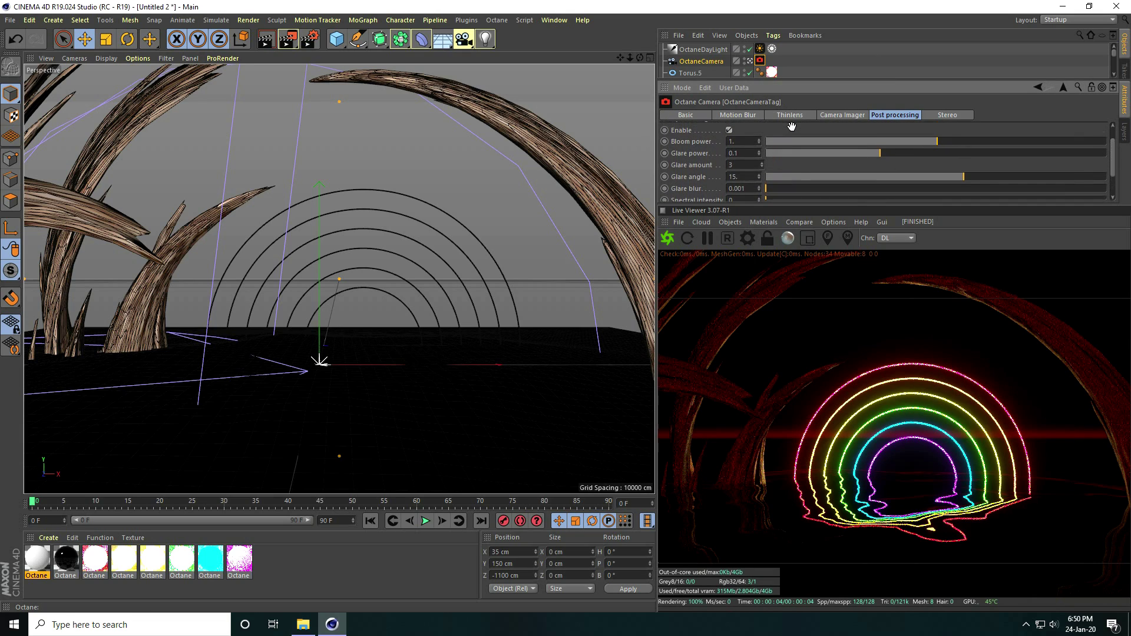
double_click(728, 148)
text(20)
key(Return)
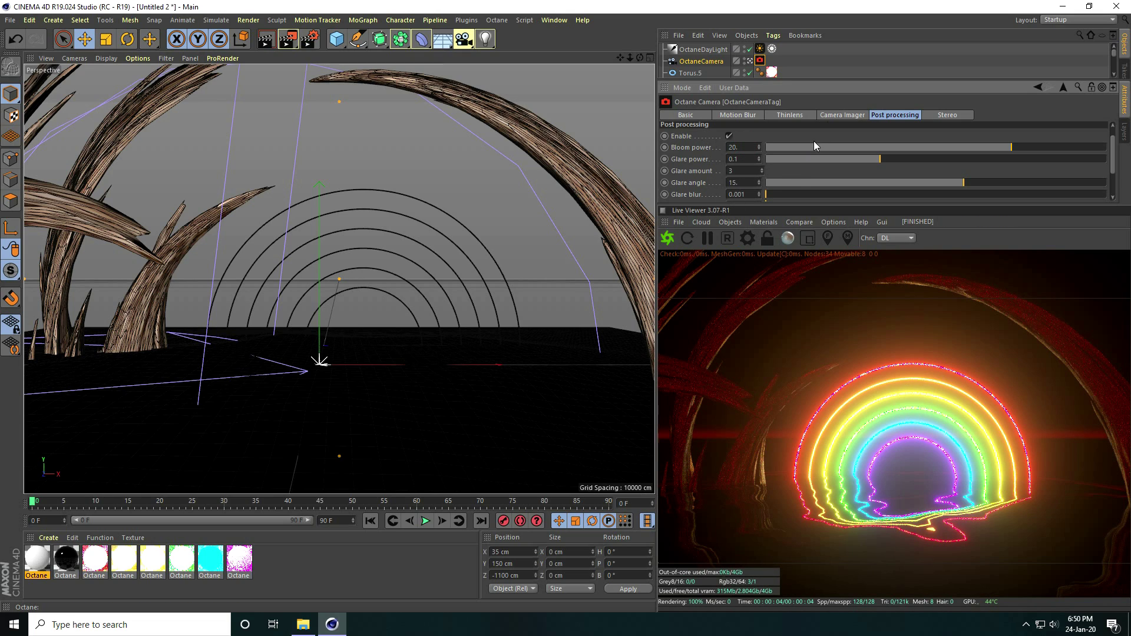
- Set the Camera Imager's saturate to white to 0.2
scroll(811, 165, down, 1)
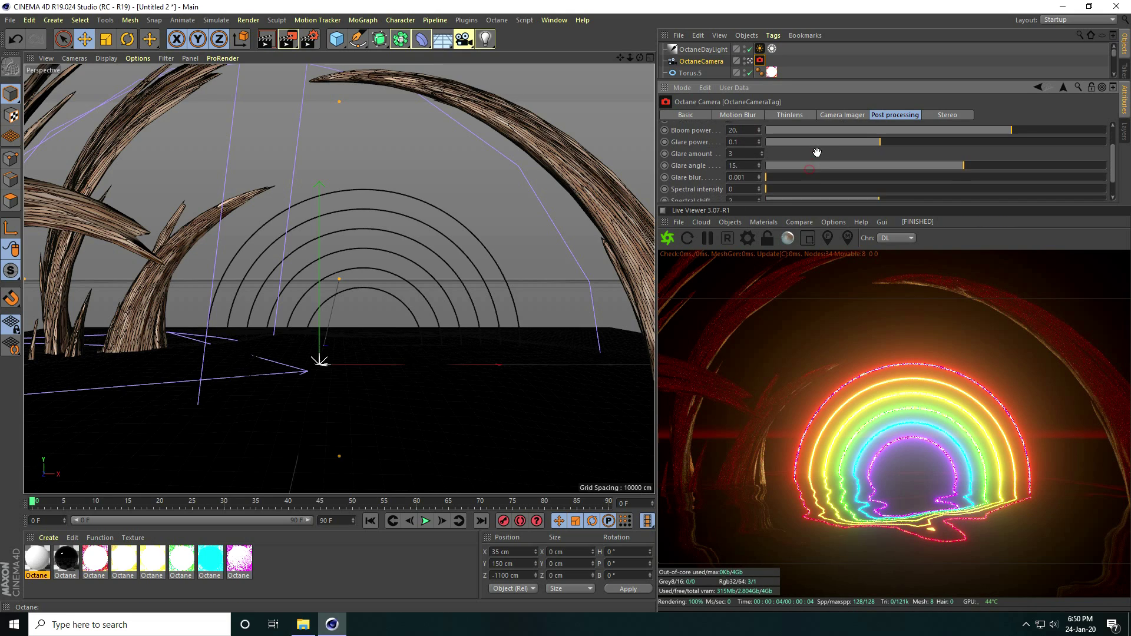
click(839, 115)
scroll(809, 176, up, 2)
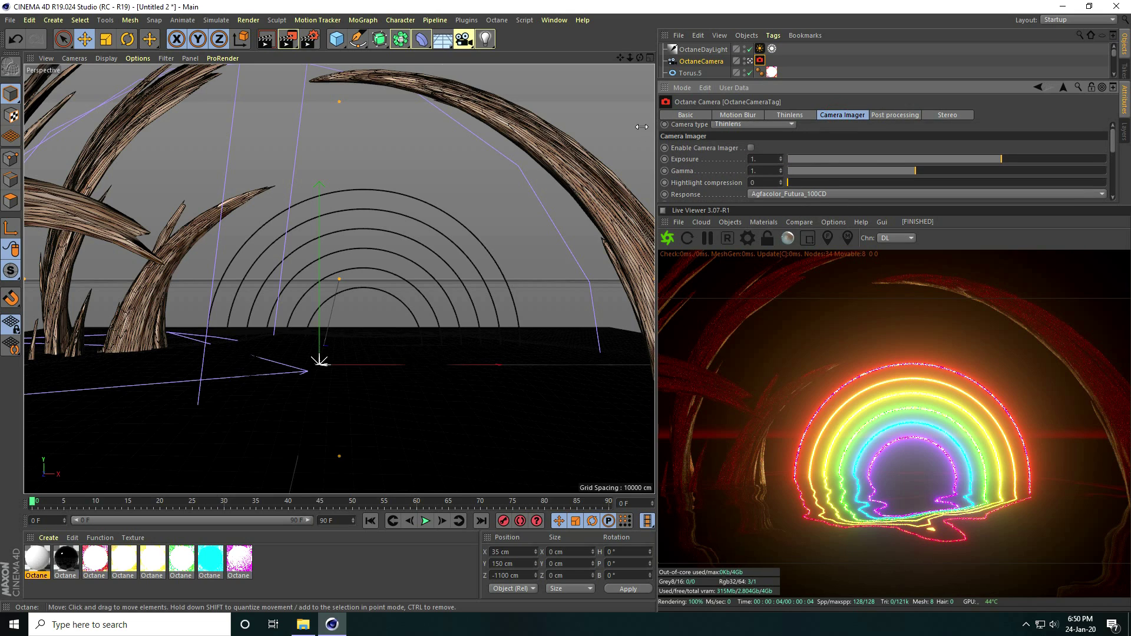
scroll(765, 150, down, 5)
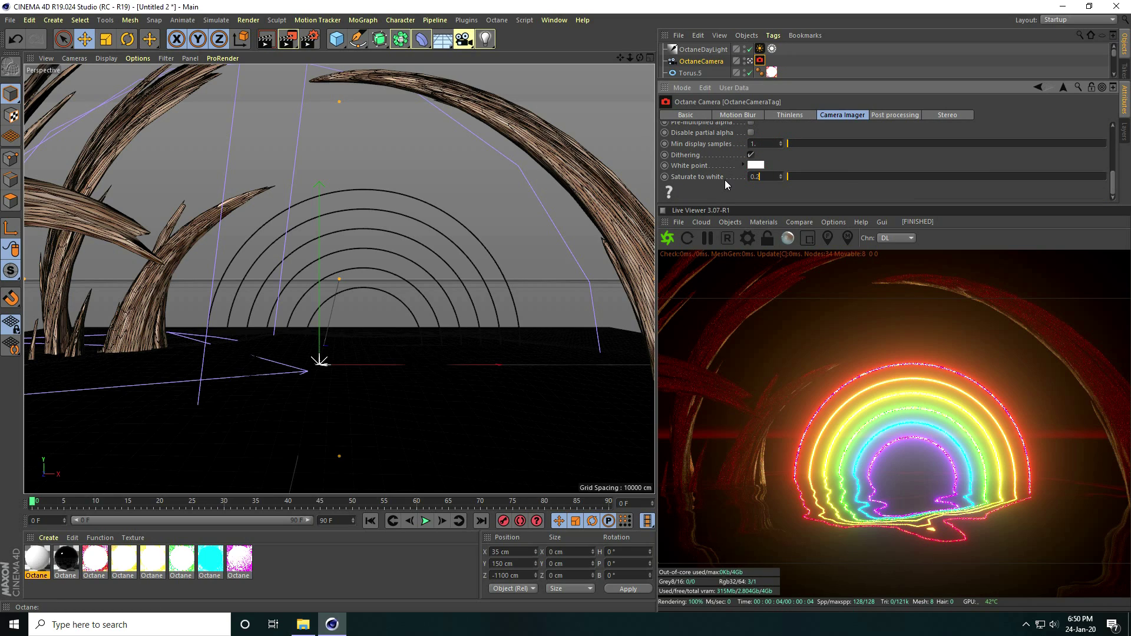
text(.2)
key(Return)
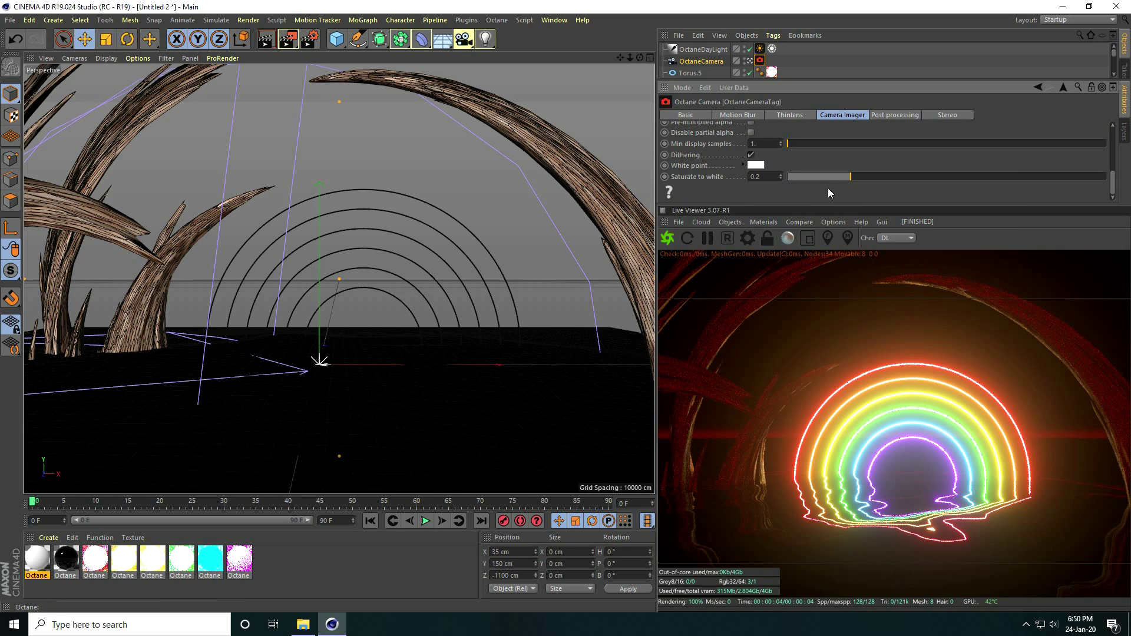
- Lower the post processing bloom power to 10
scroll(828, 188, up, 5)
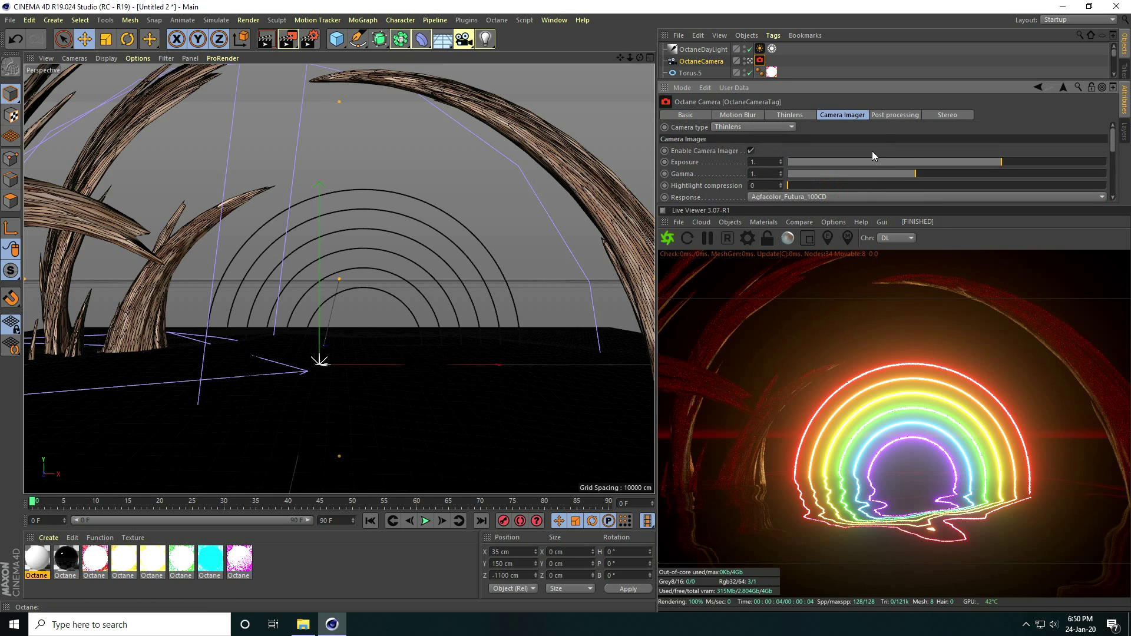
click(888, 116)
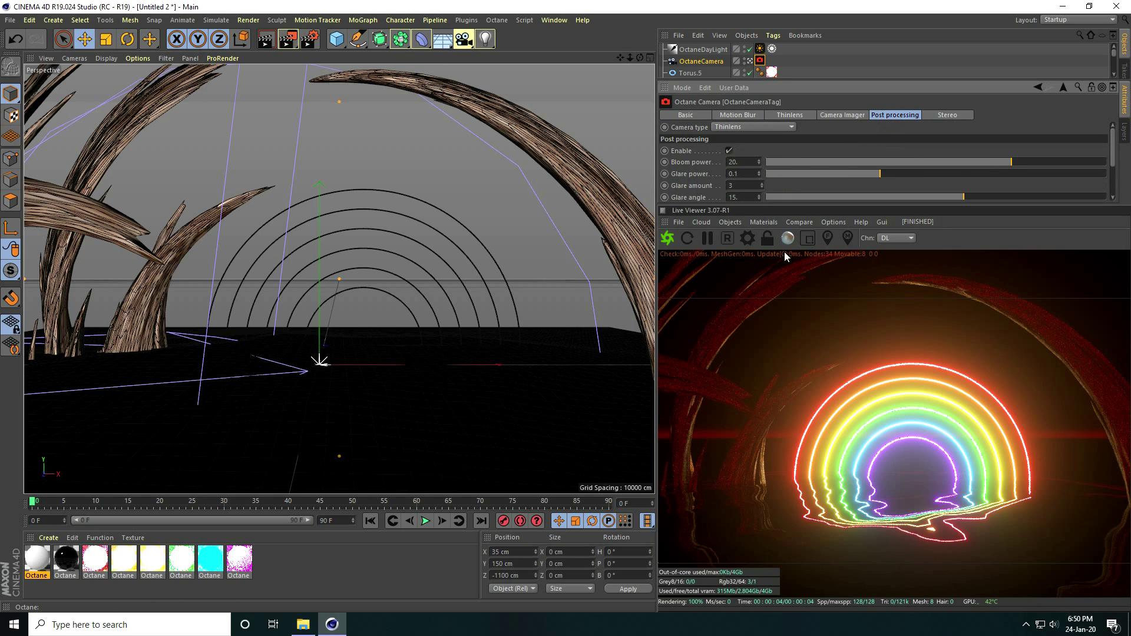
click(733, 162)
text(10)
key(Return)
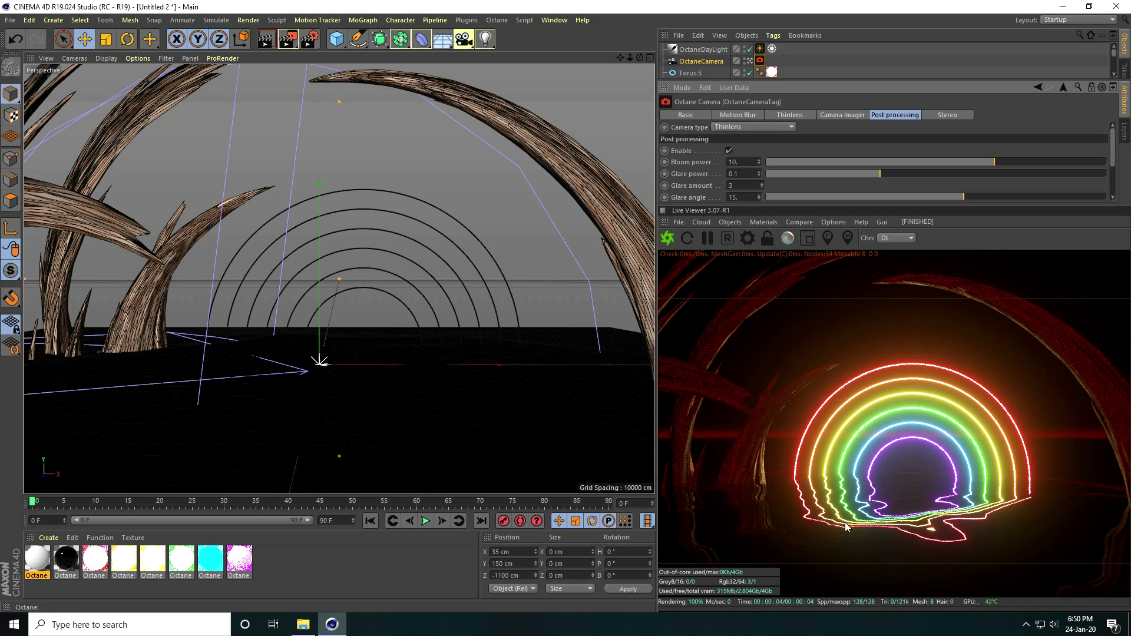
- Set Octane render Max. samples to 1024, Glossy depth 4 and Diffuse depth 5
click(747, 242)
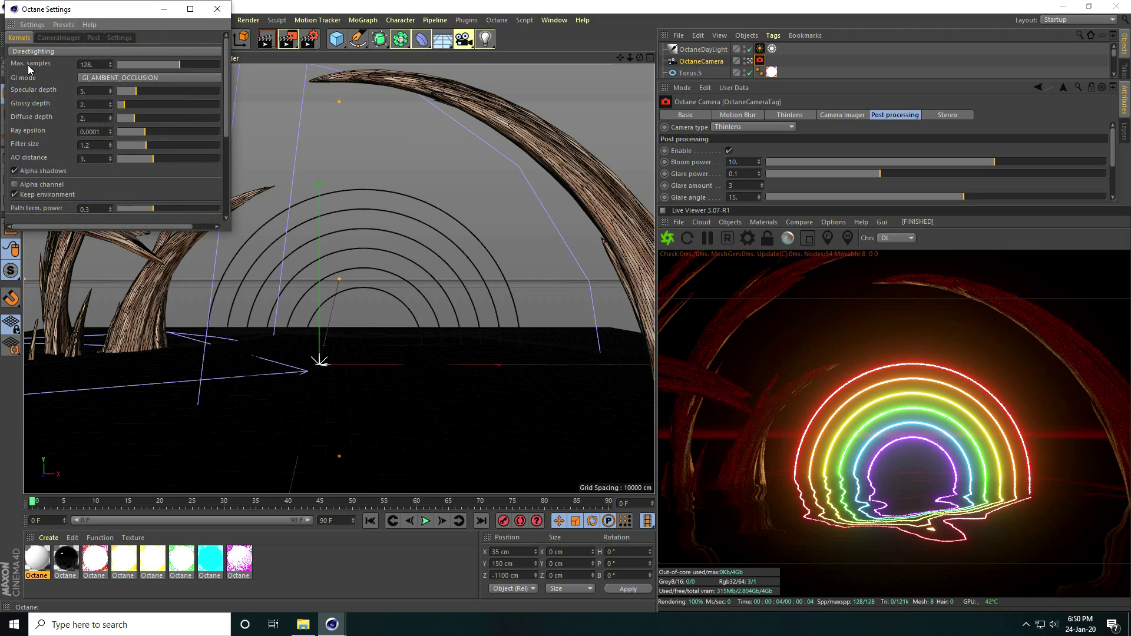
click(86, 65)
text(1024)
key(Return)
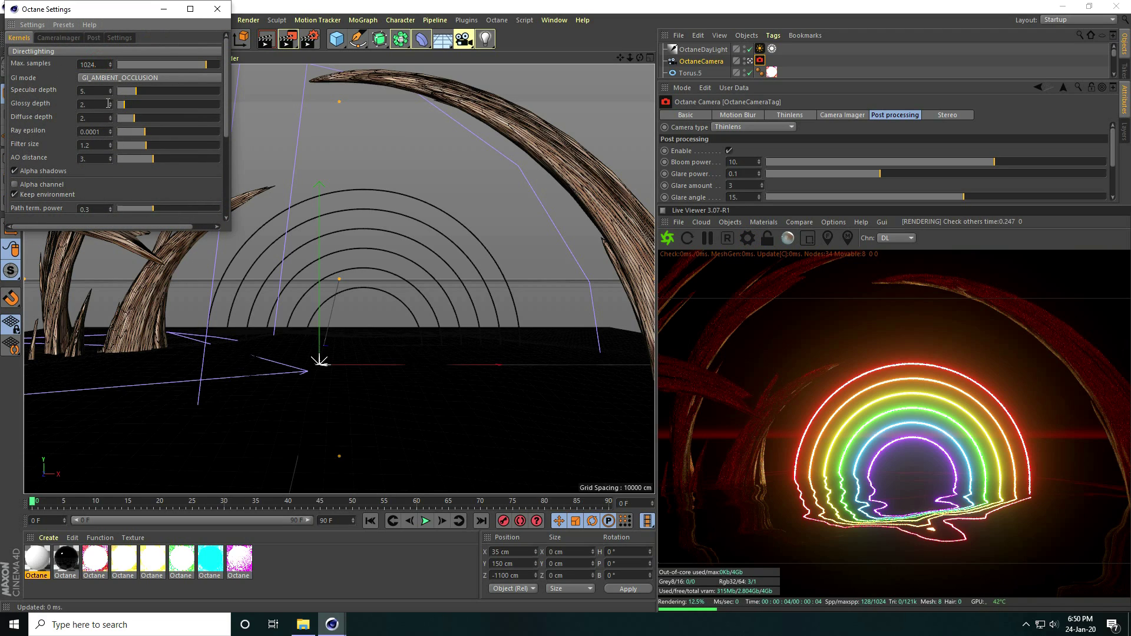
text(4)
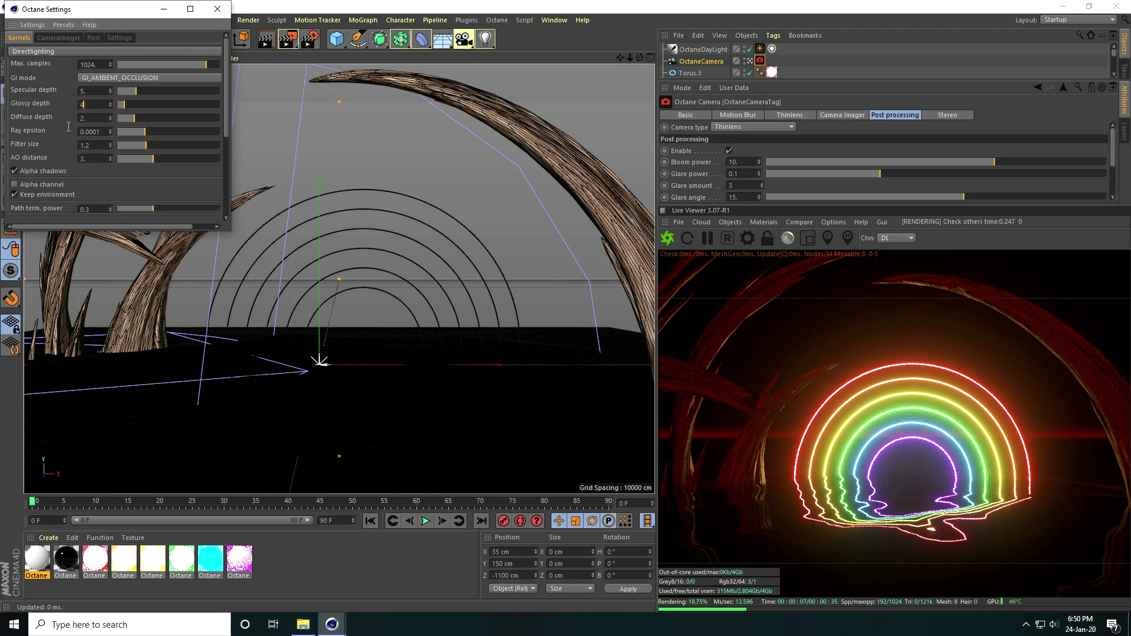
key(Tab)
text(5)
key(Return)
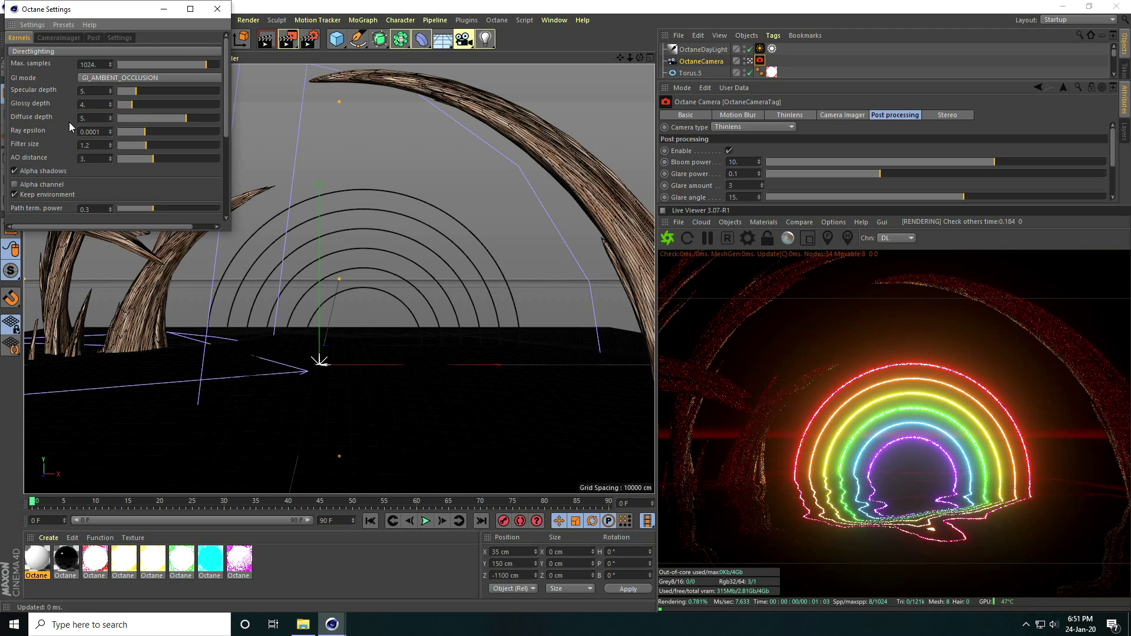
click(217, 9)
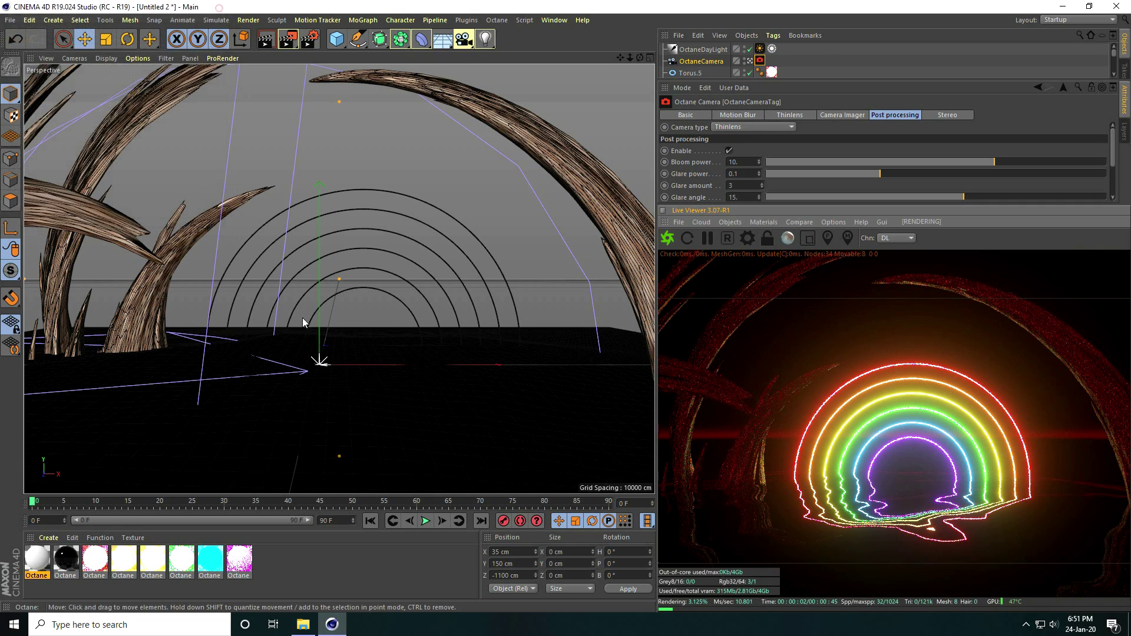
- Resize the panels to enlarge the live render preview
drag(793, 204, 793, 233)
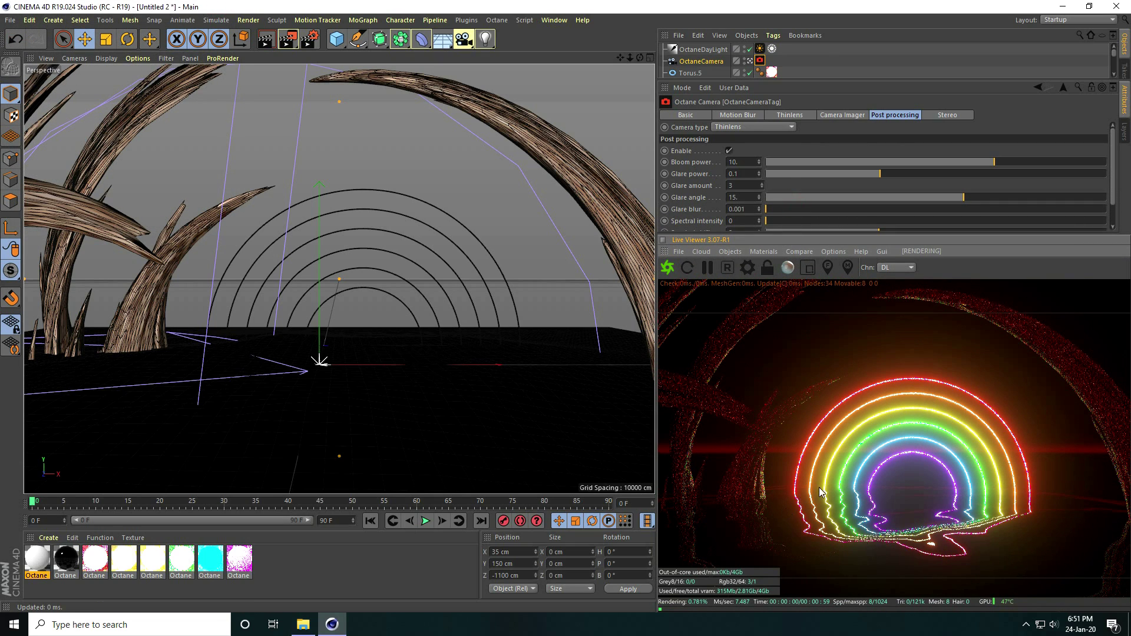
drag(656, 302, 593, 301)
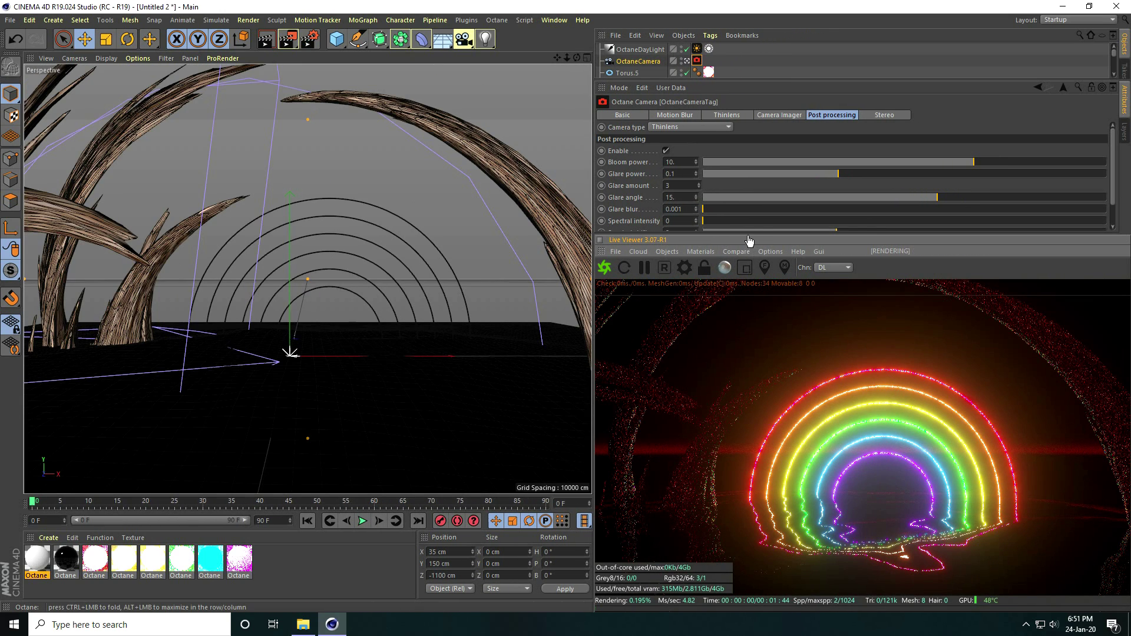
drag(749, 234, 752, 188)
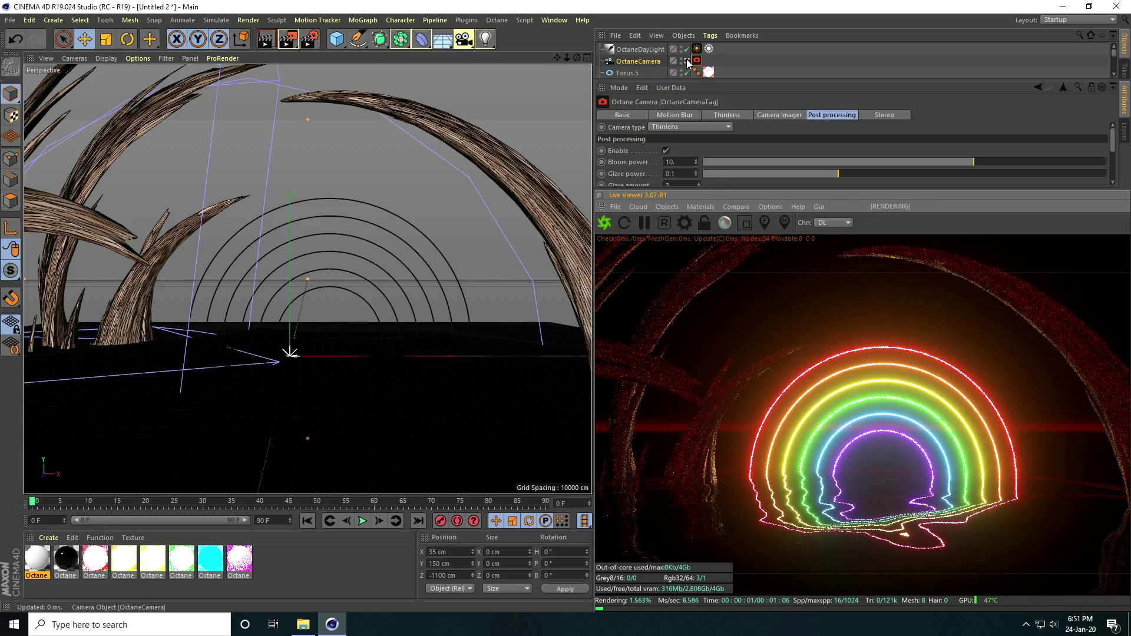
scroll(321, 375, up, 3)
- Orbit to a top view and add an Octane area light to the scene
scroll(320, 376, down, 5)
alt+drag(308, 318, 669, 261)
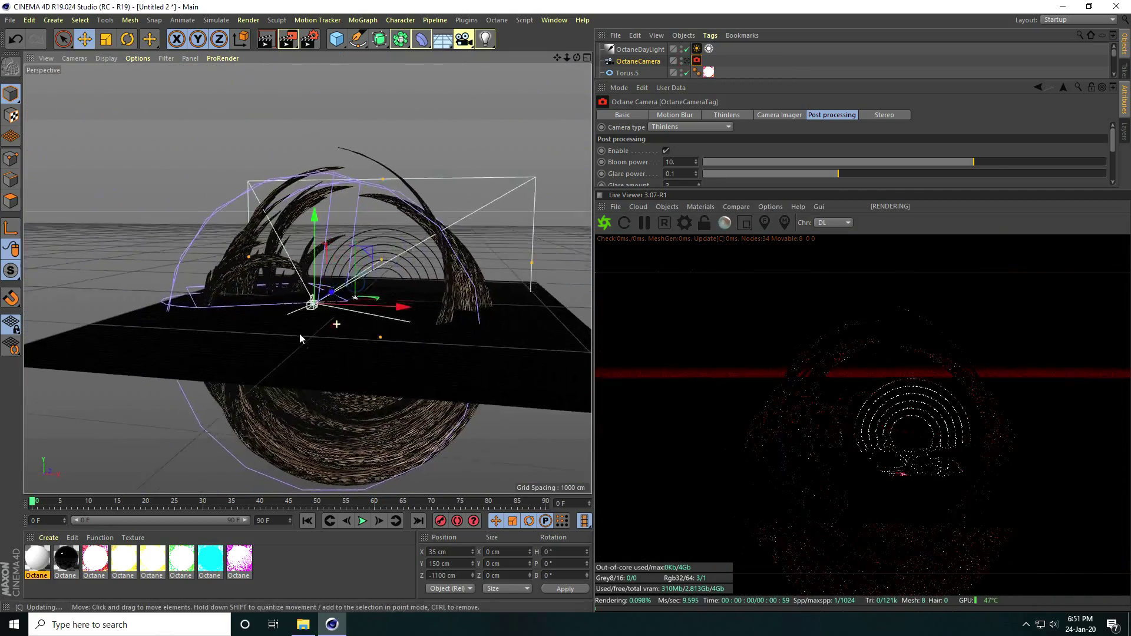
click(666, 207)
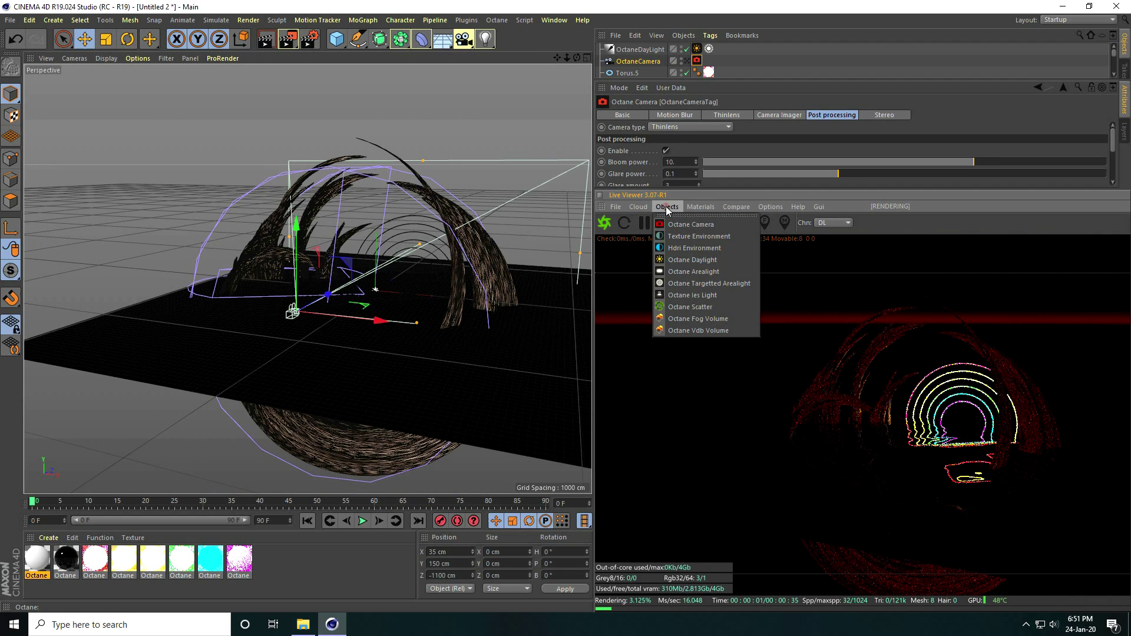
click(716, 272)
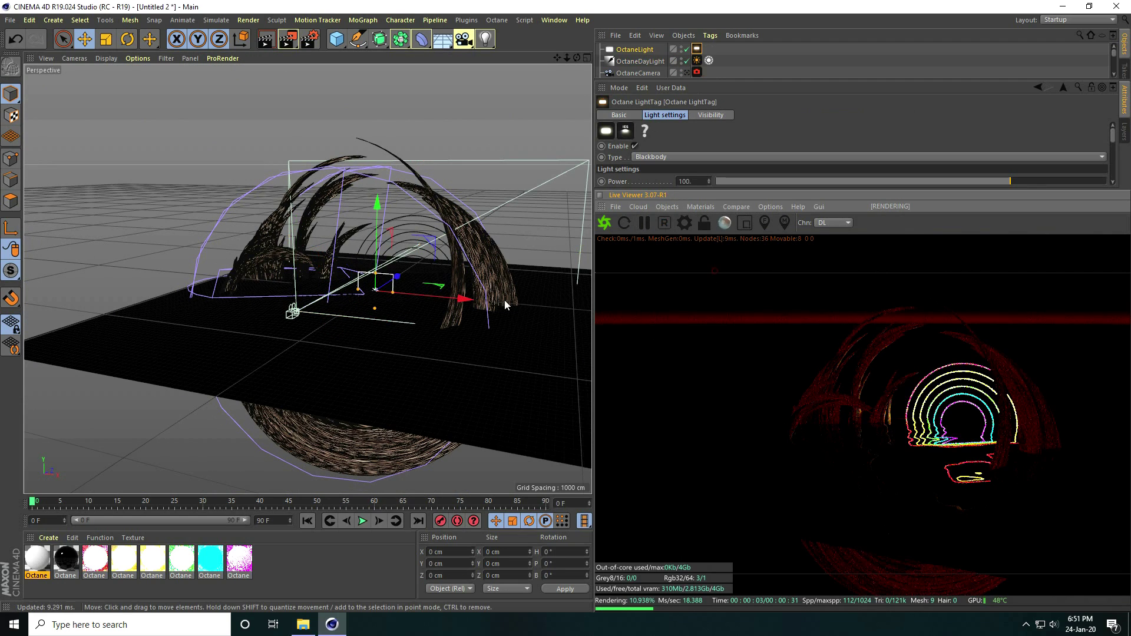
- Move the area light along -Z, raise it, make it taller, and show its Octane LightTag
click(636, 53)
drag(397, 276, 296, 406)
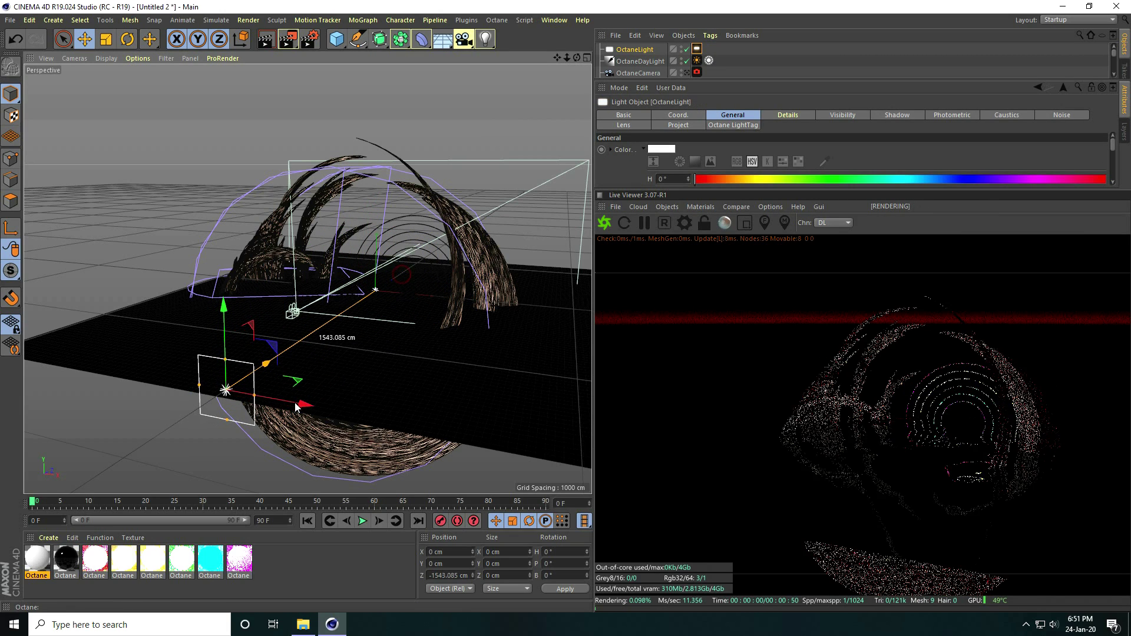
drag(246, 365, 505, 371)
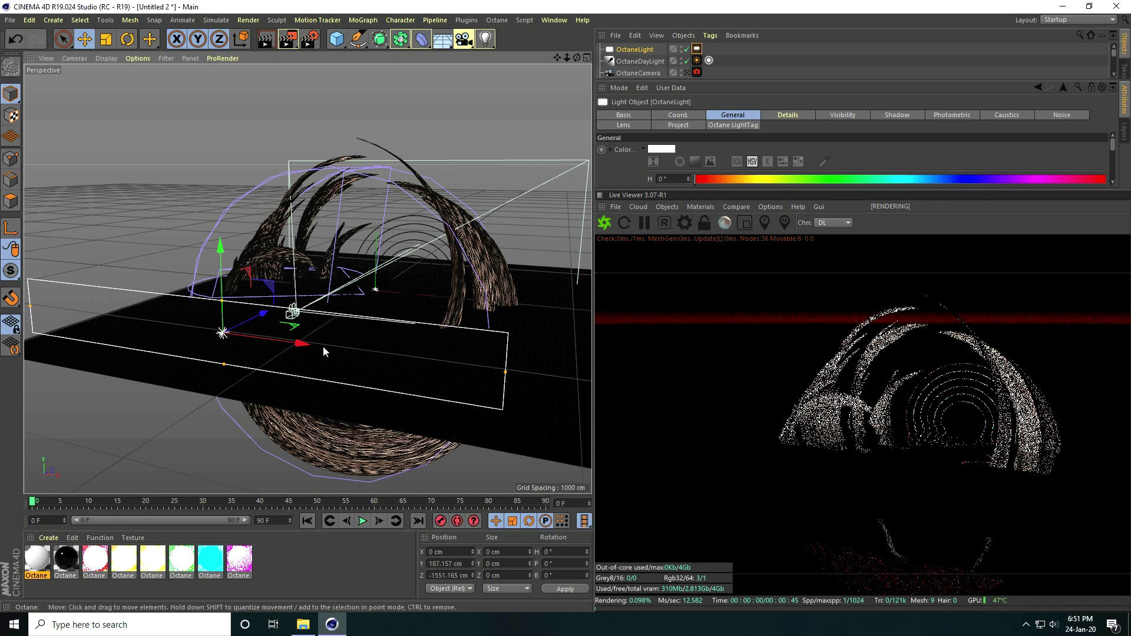
drag(224, 364, 224, 393)
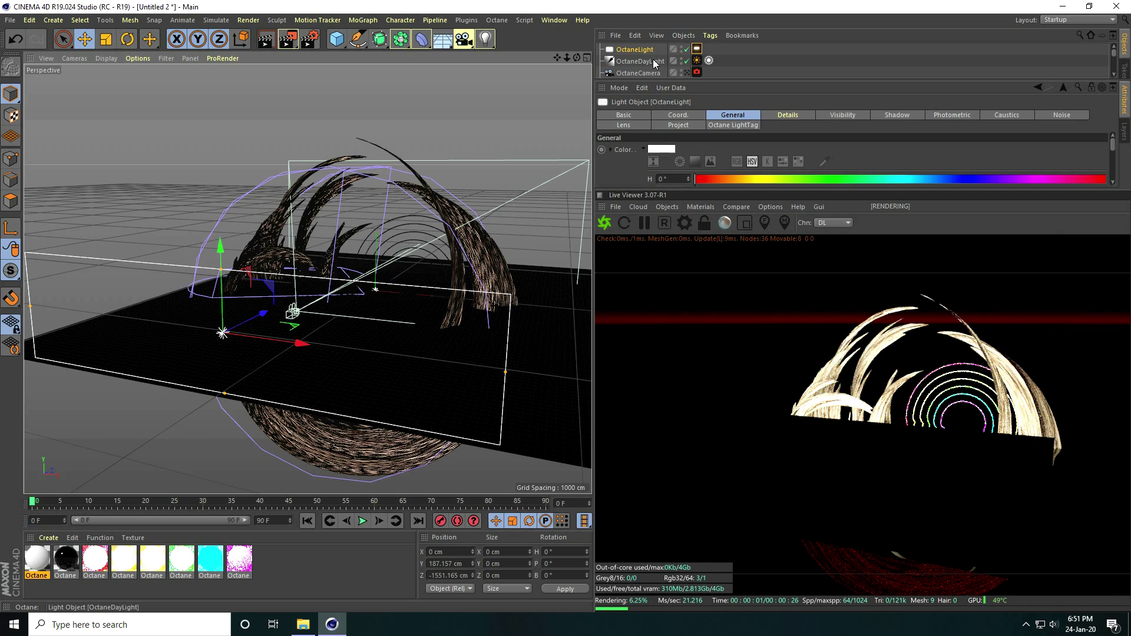
click(733, 125)
drag(663, 194, 678, 263)
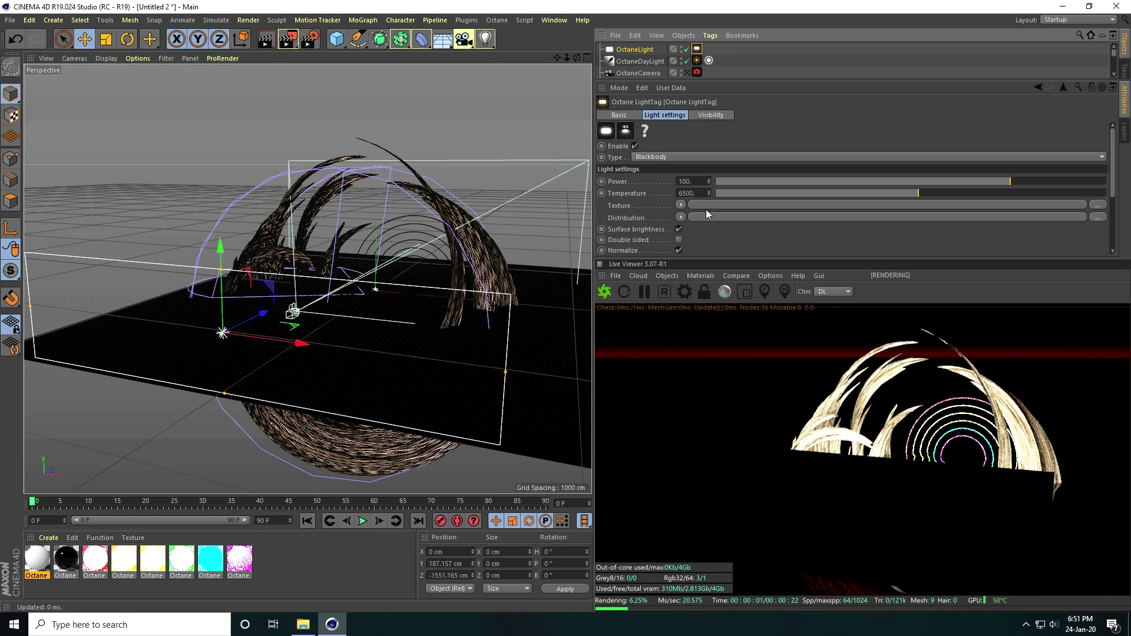
- Give the light tag an RgbSpectrum texture coloured saturated dark red
click(681, 204)
mouse_move(701, 425)
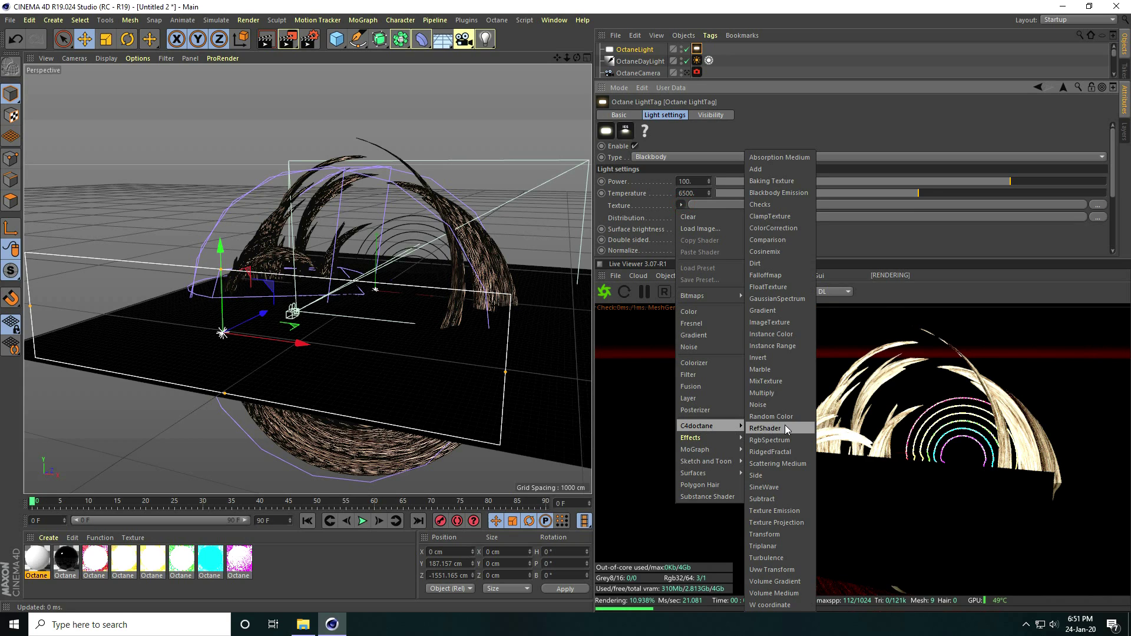
click(789, 439)
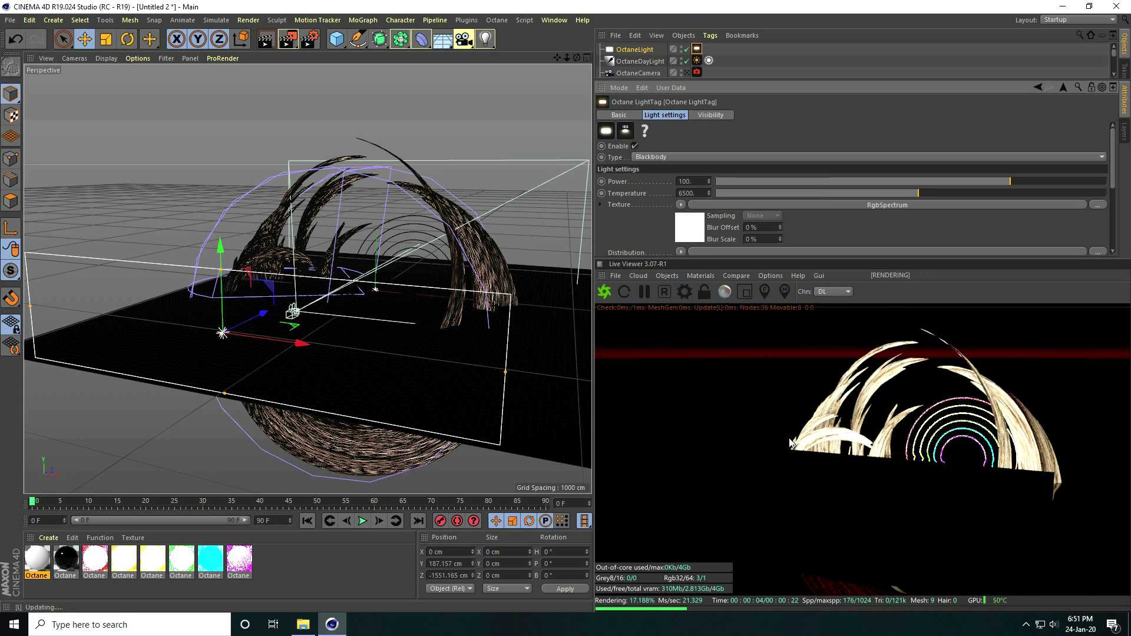
click(690, 228)
click(633, 147)
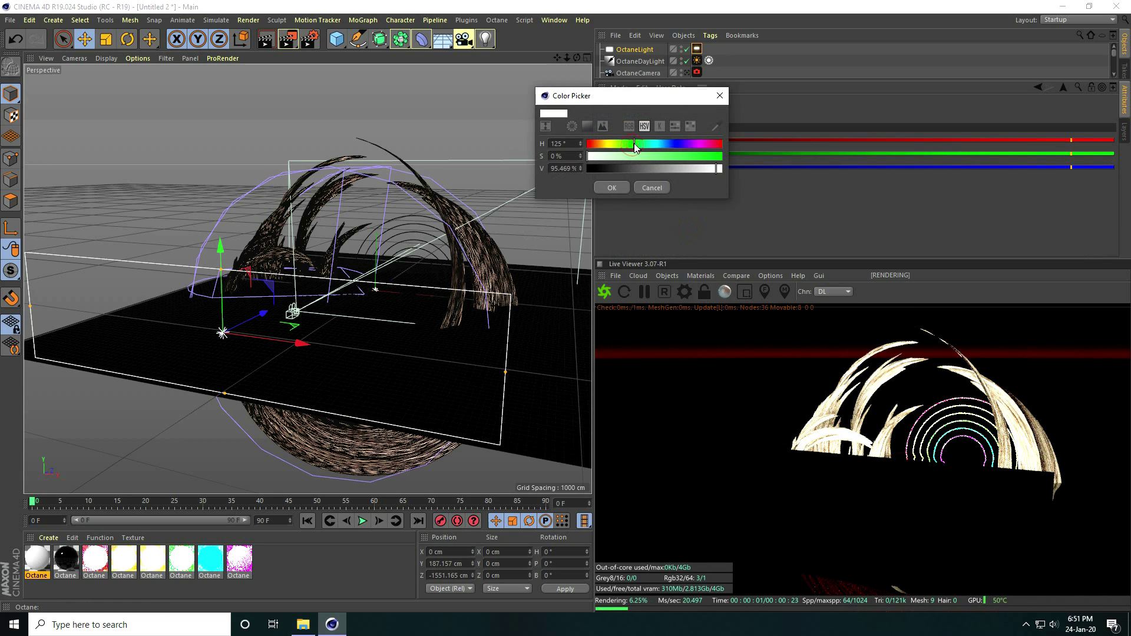
drag(635, 147, 686, 147)
drag(619, 156, 655, 171)
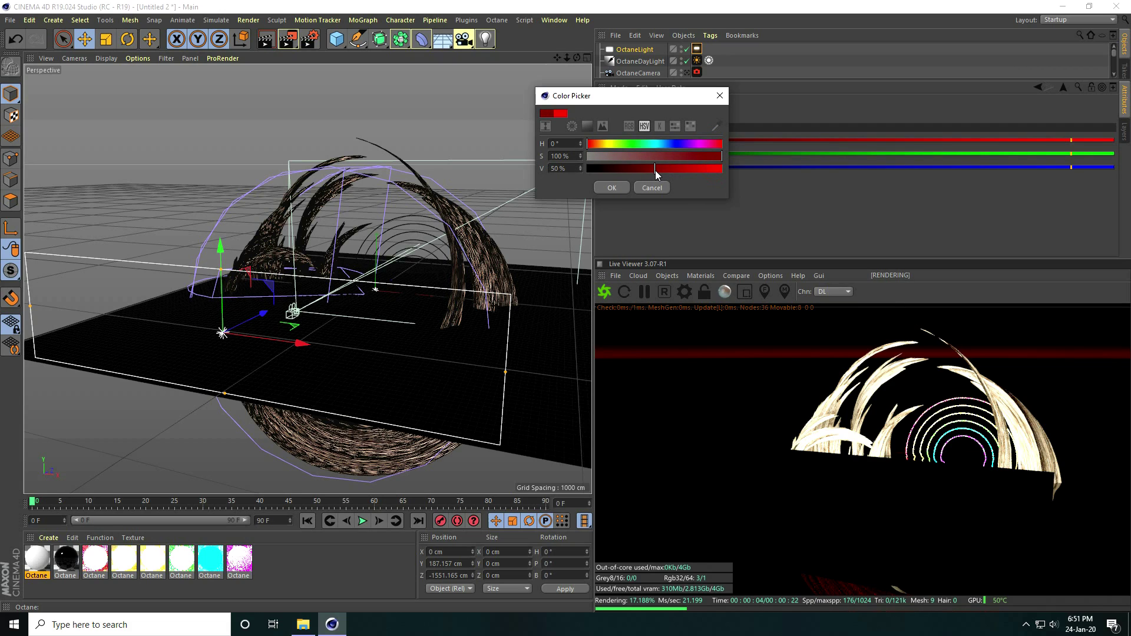
click(610, 190)
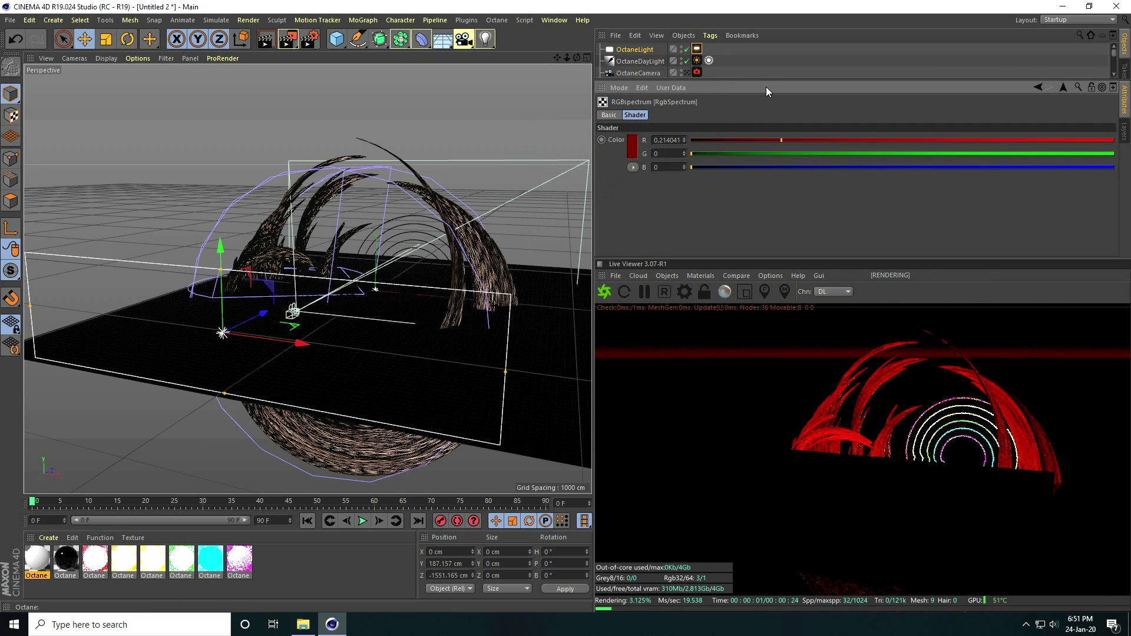
- Set the area light's power to 25 and turn on Surface brightness
click(1036, 87)
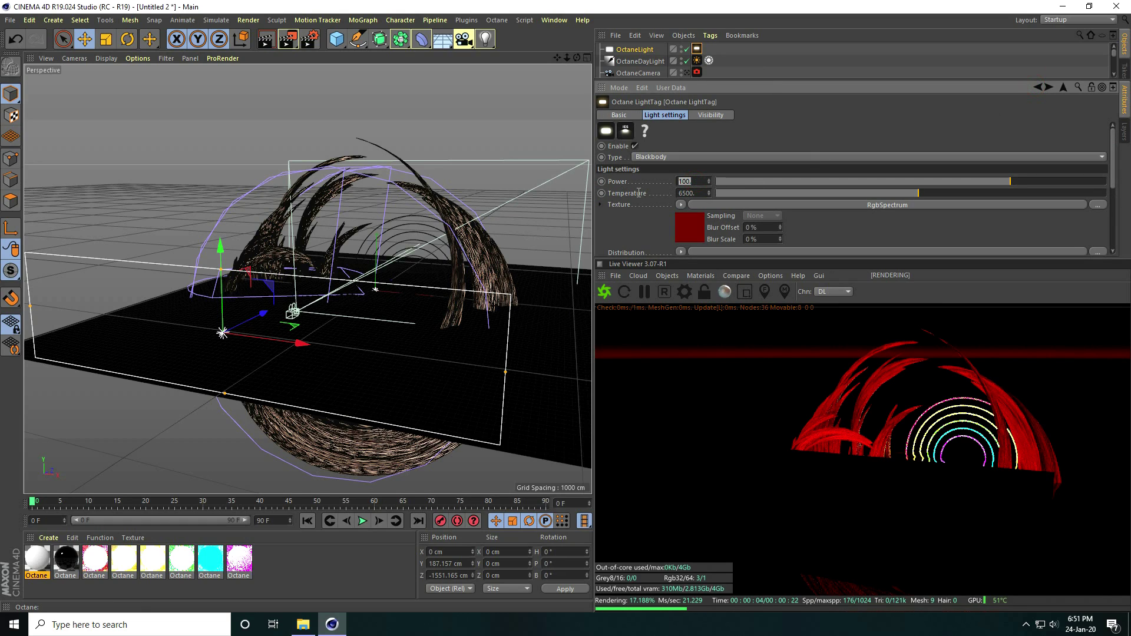
text(25)
key(Return)
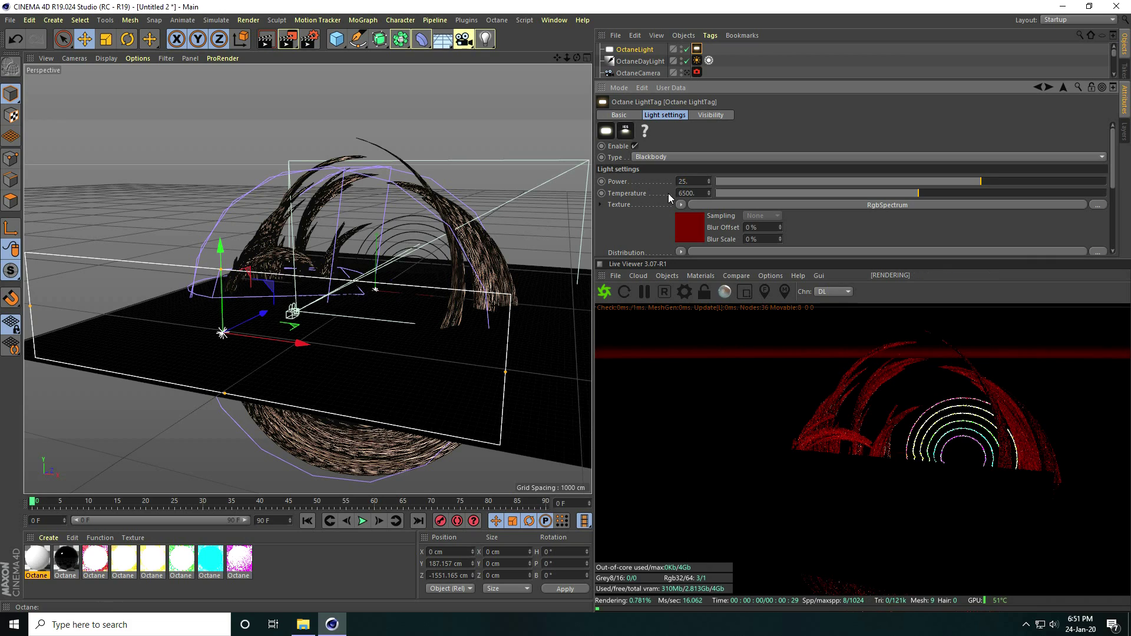
scroll(654, 234, down, 4)
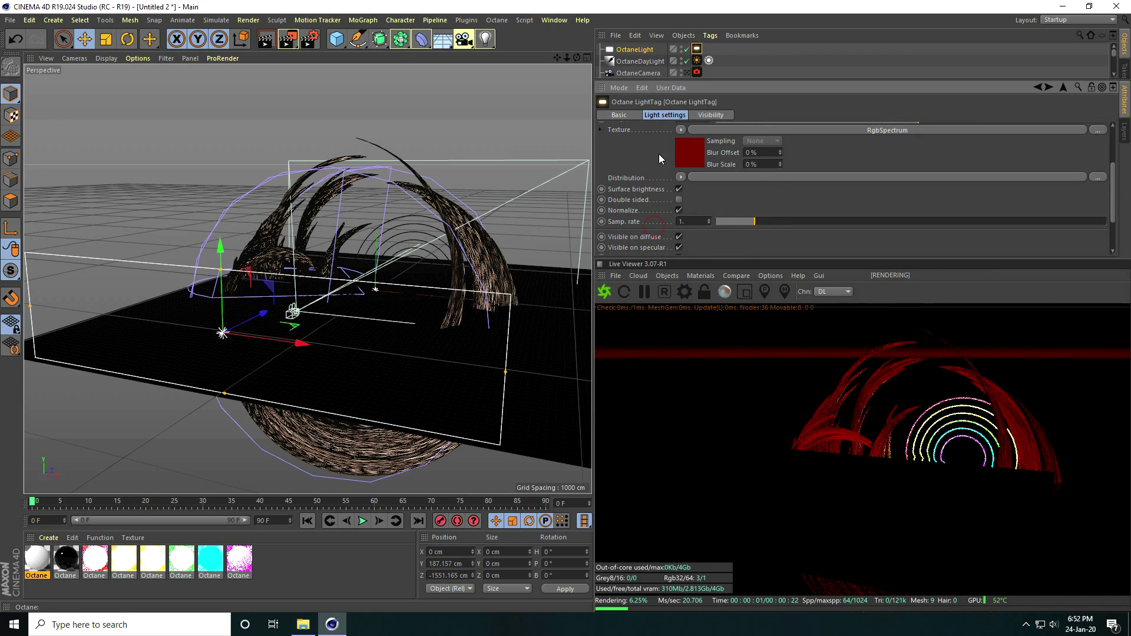
click(679, 189)
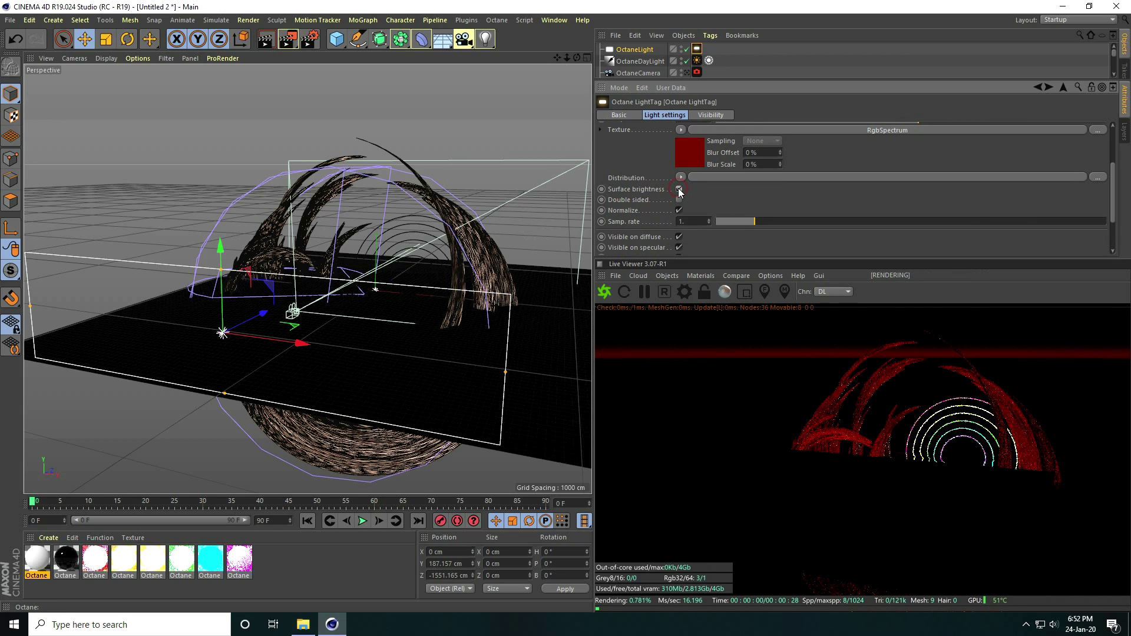
middle_drag(744, 195, 747, 307)
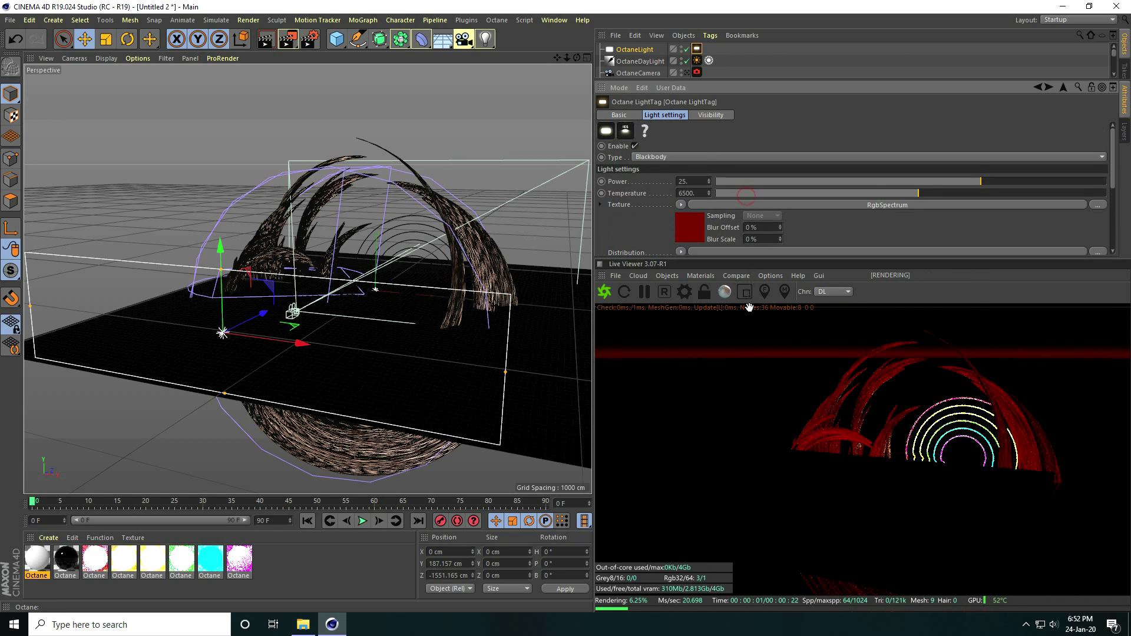
- Look through the OctaneCamera, turn off the light's Camera and Shadow visibility, and enlarge the preview
click(687, 73)
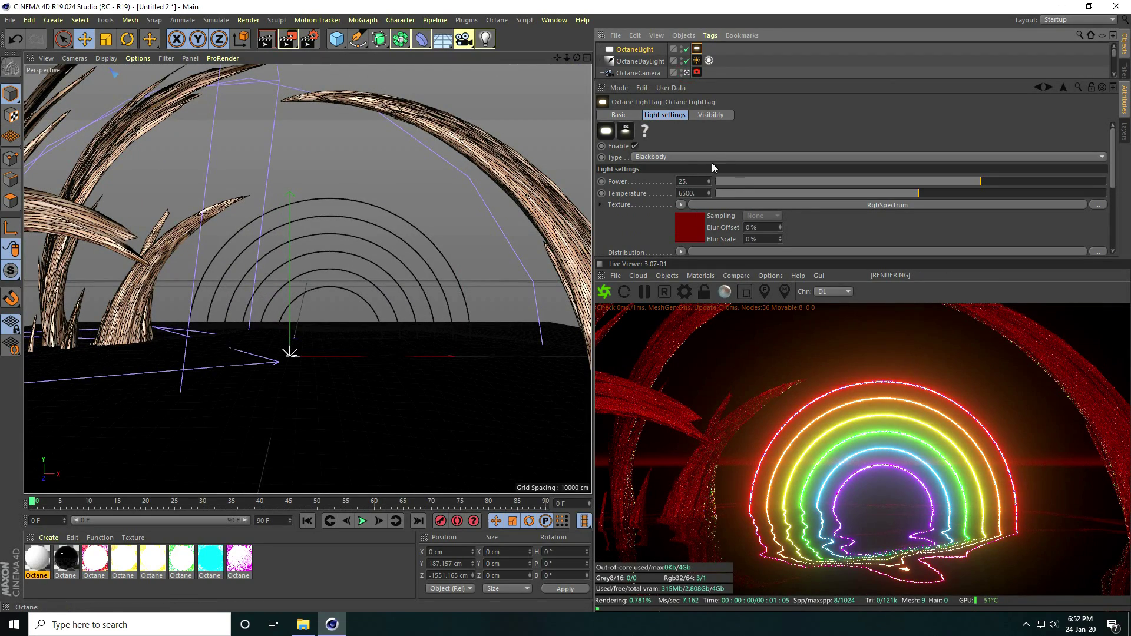
click(706, 115)
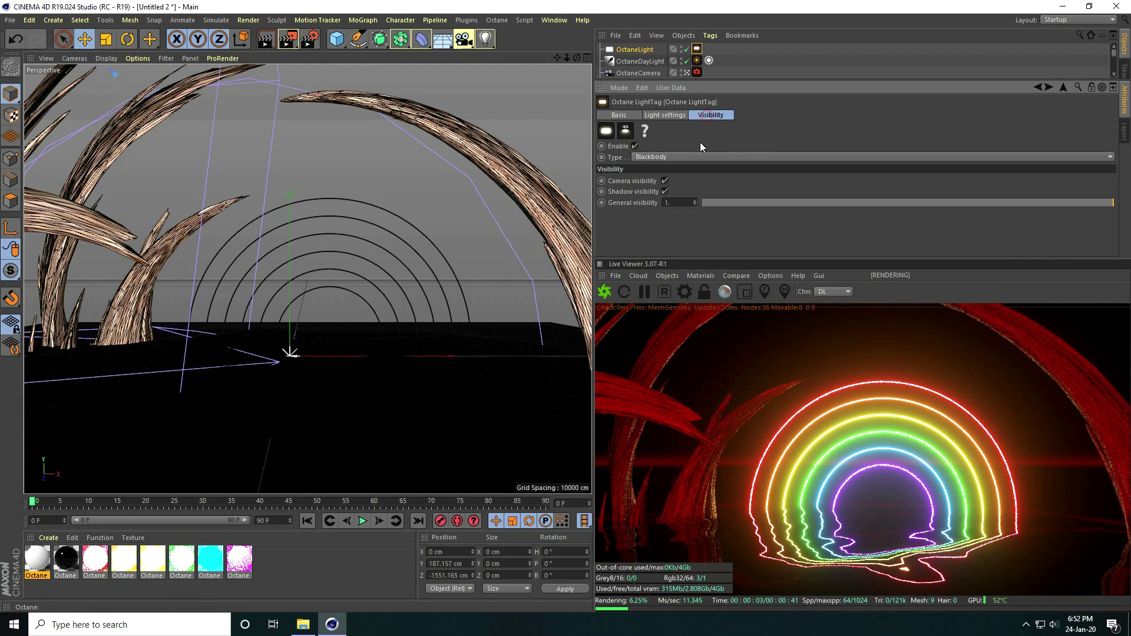
click(664, 181)
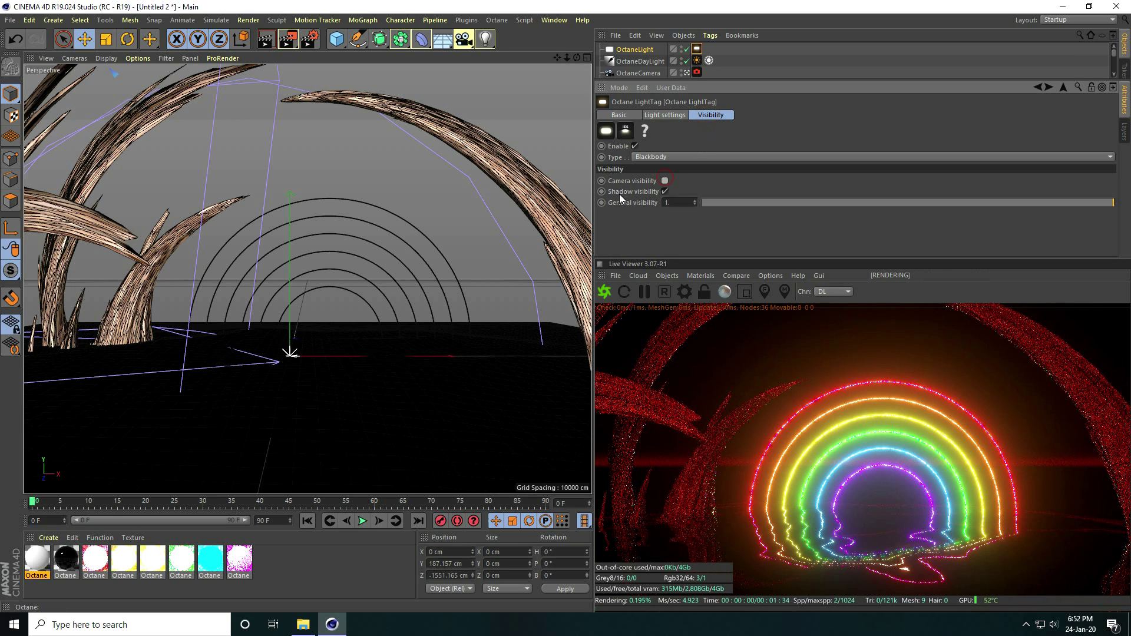
click(664, 191)
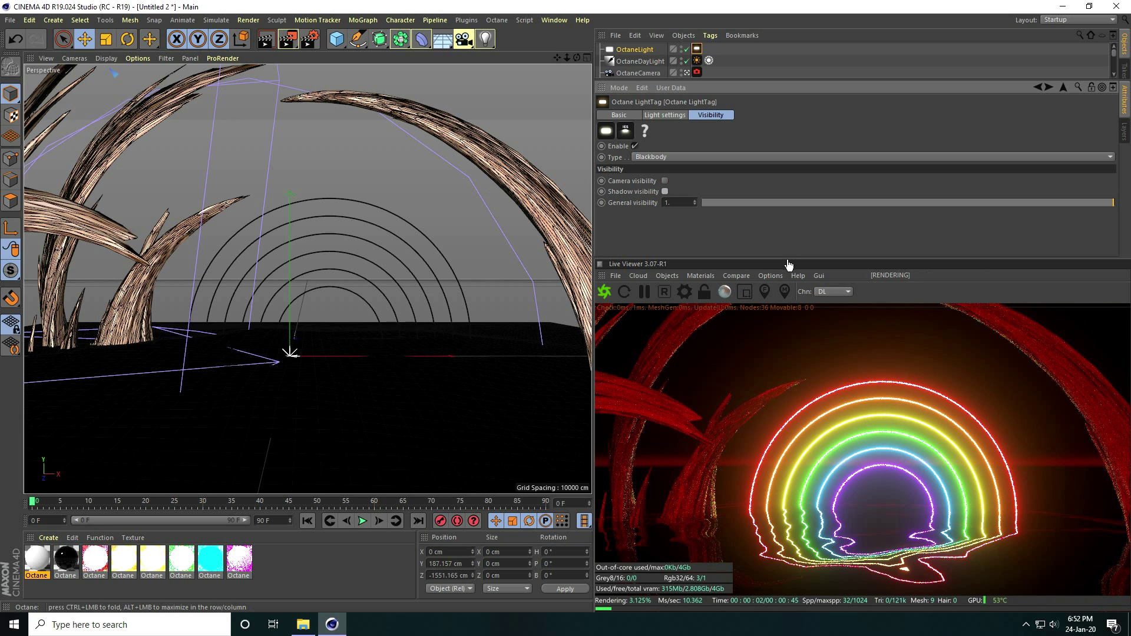
drag(789, 265, 792, 148)
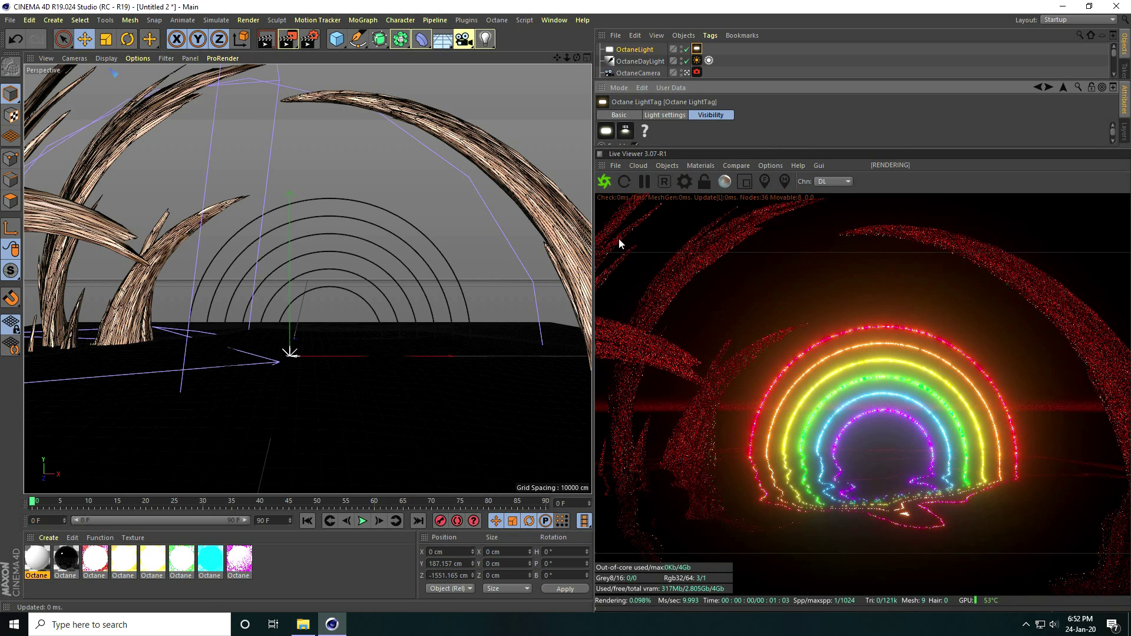
drag(593, 239, 475, 234)
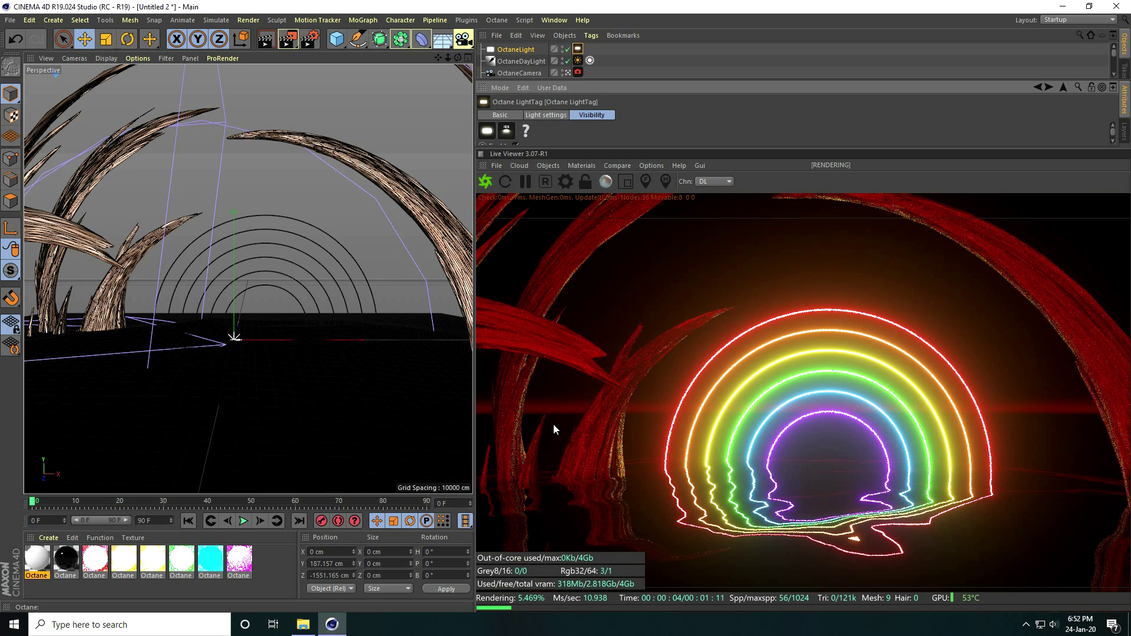
- Select the Landscape, scale it down slightly and shift it along X
drag(588, 82, 589, 140)
scroll(549, 94, down, 2)
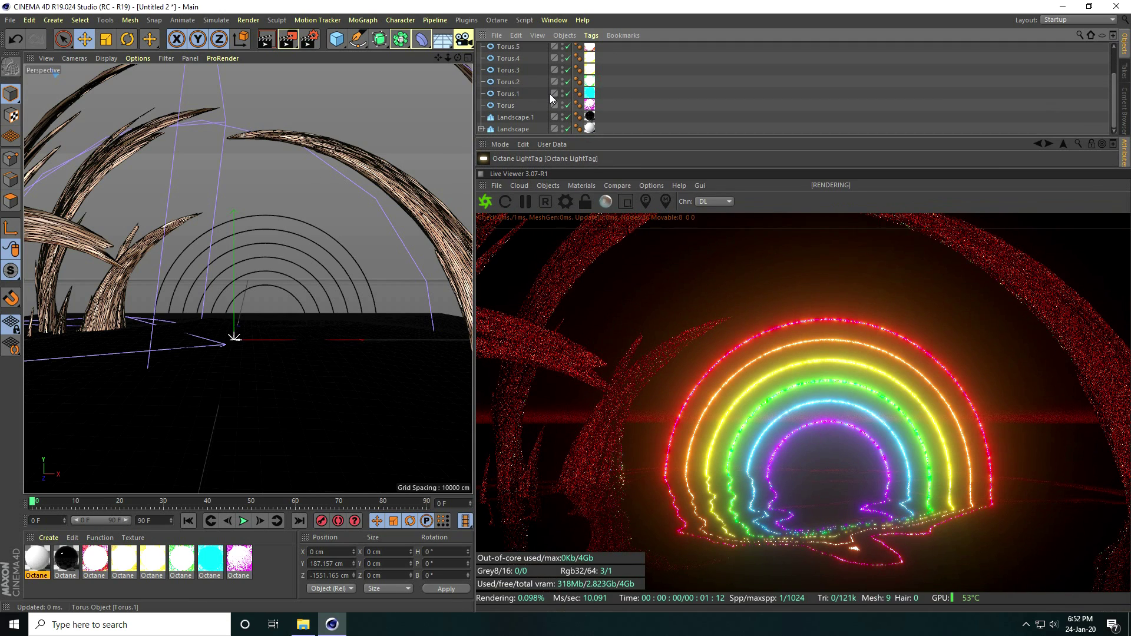
click(507, 129)
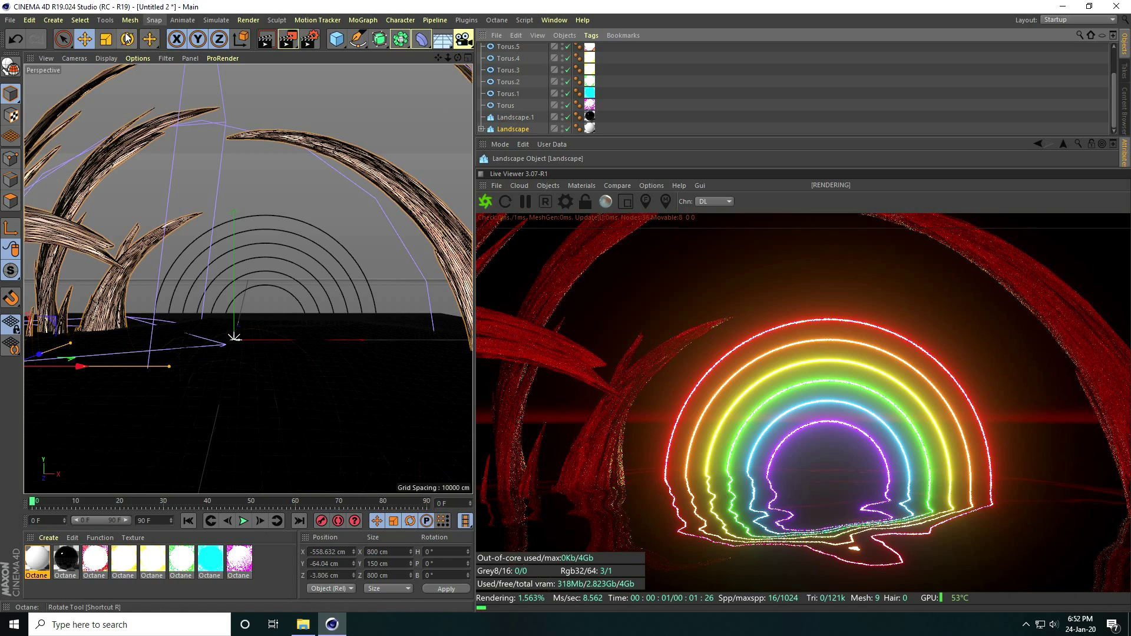
key(t)
drag(341, 173, 279, 182)
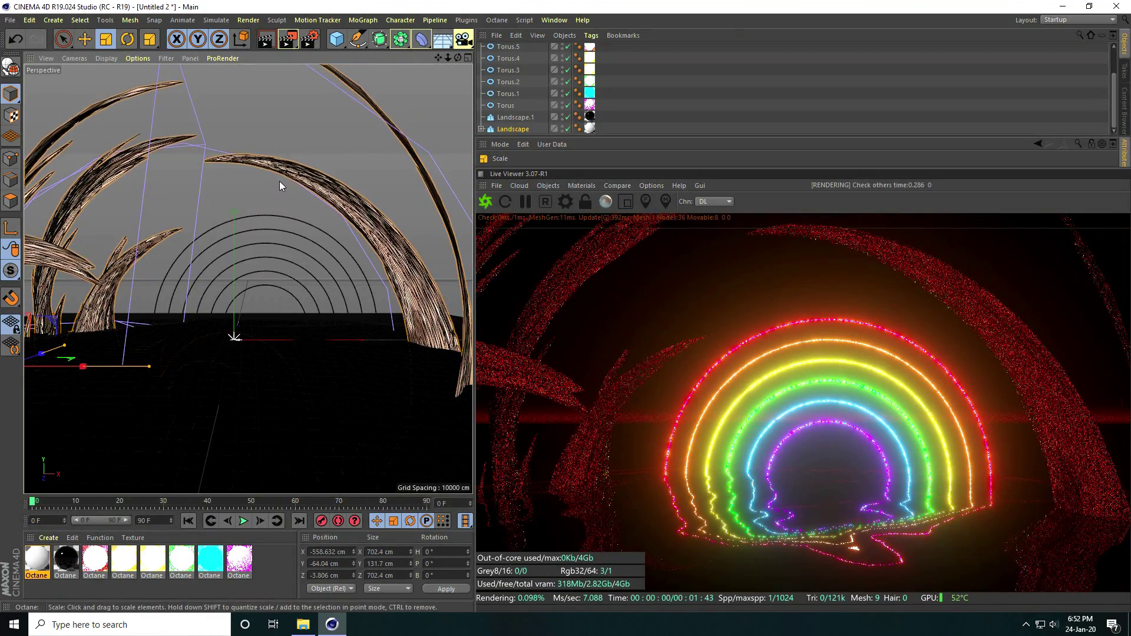
click(82, 40)
drag(81, 366, 93, 366)
drag(93, 361, 96, 362)
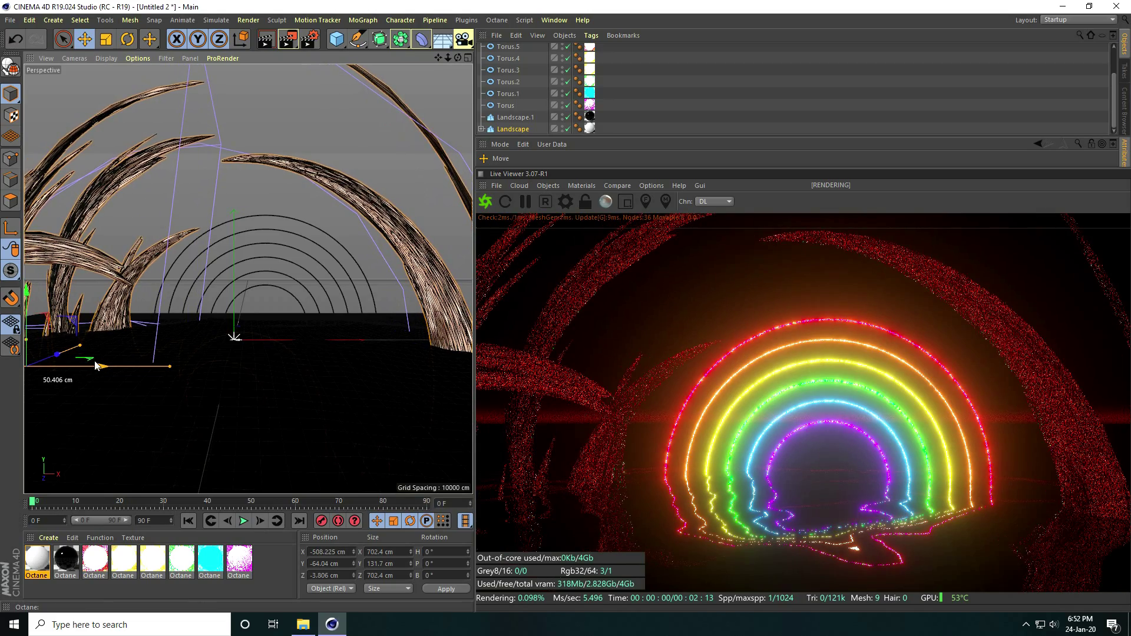
- Shrink the Landscape further to about 665.9×124.9×665.9 cm and nudge it to X -518.3 cm
click(106, 39)
drag(327, 160, 310, 174)
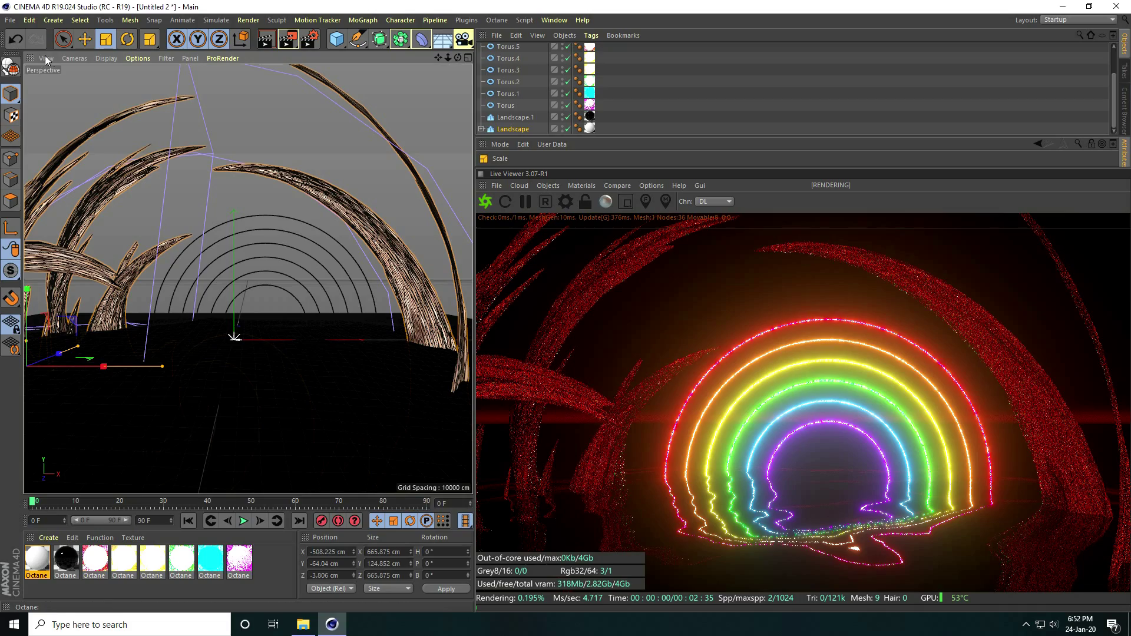
click(85, 39)
drag(104, 367, 97, 370)
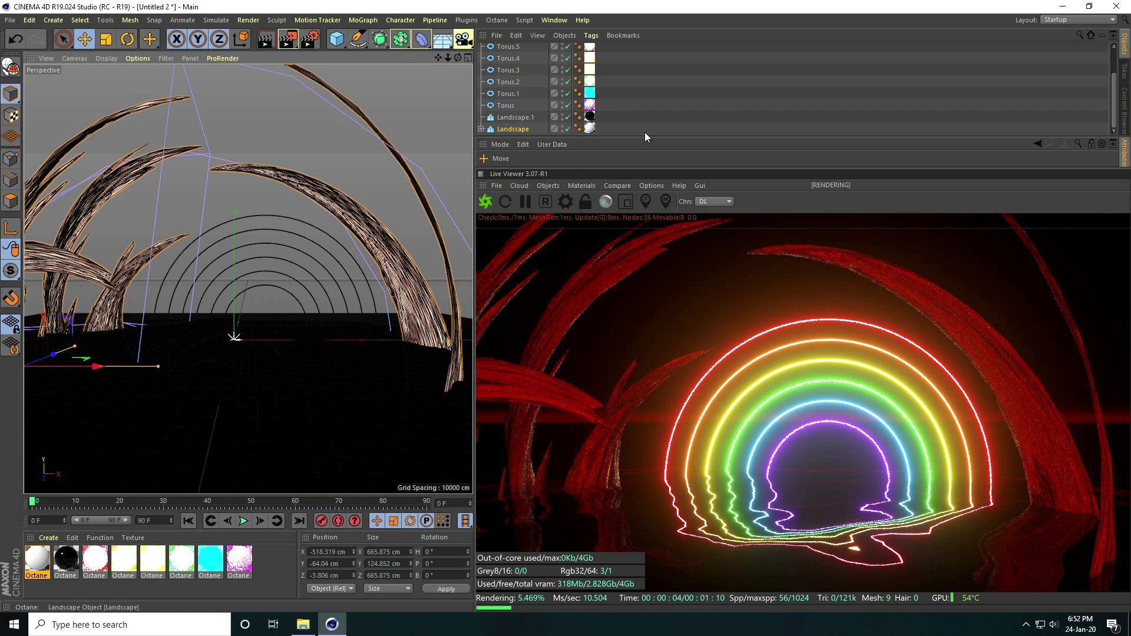
drag(669, 169, 680, 103)
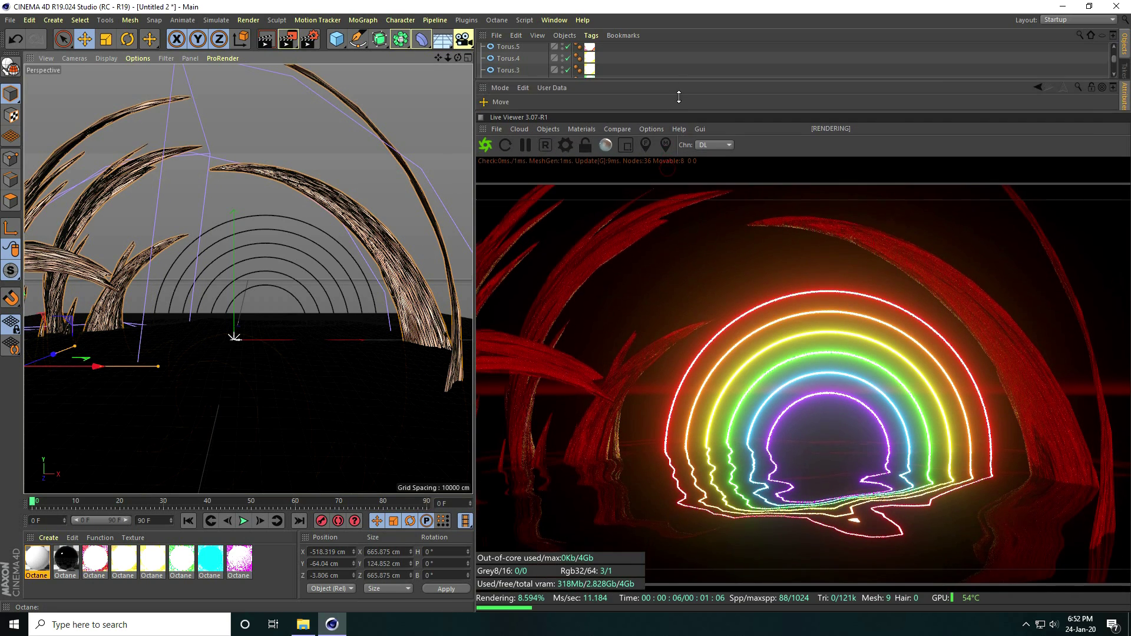